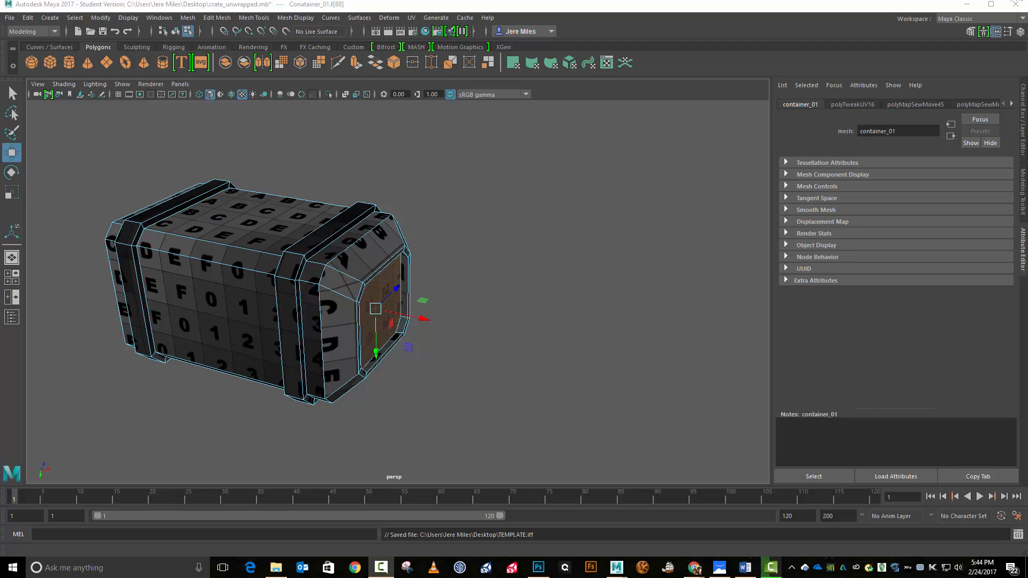
click(365, 2)
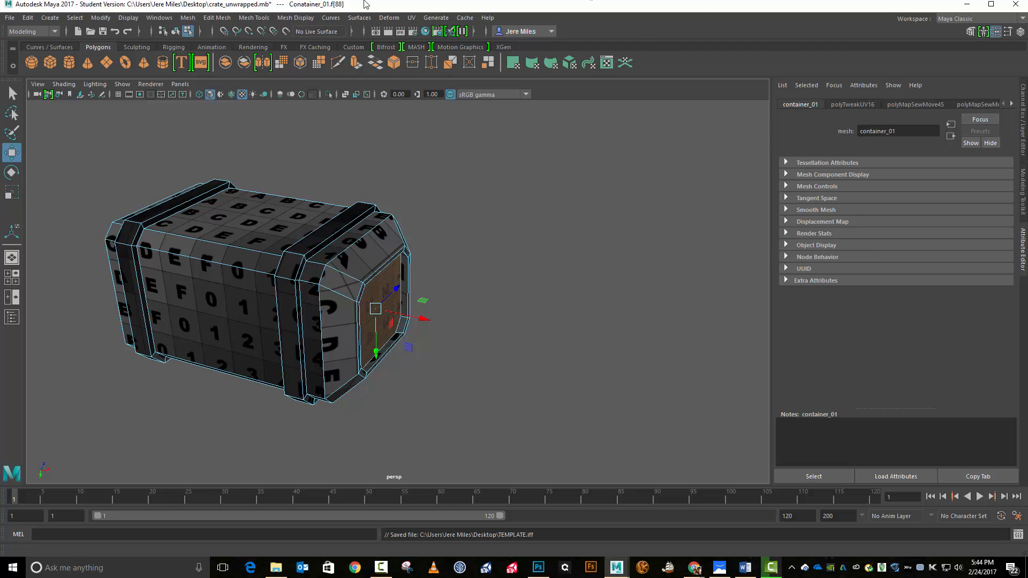
click(10, 18)
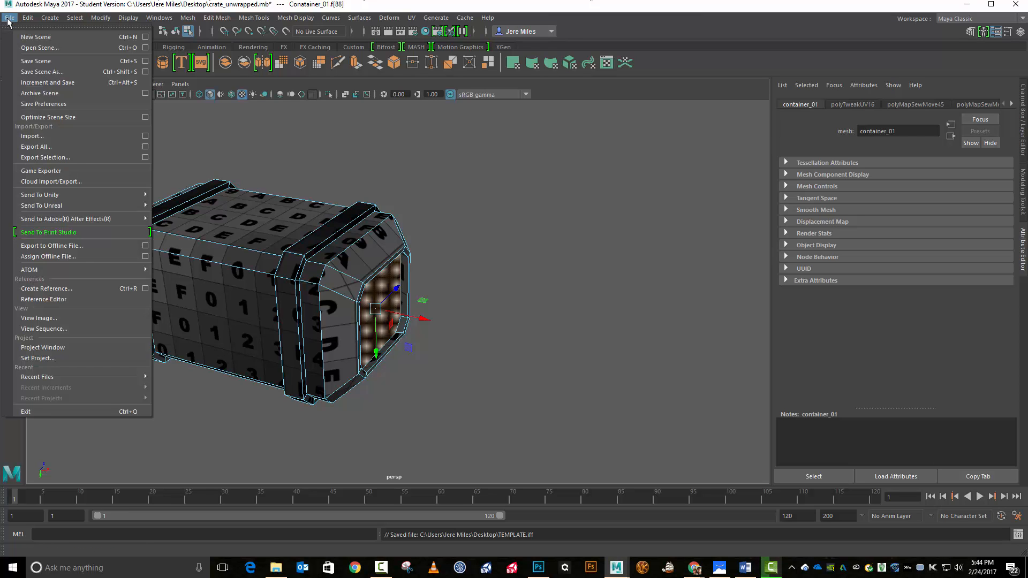
click(38, 72)
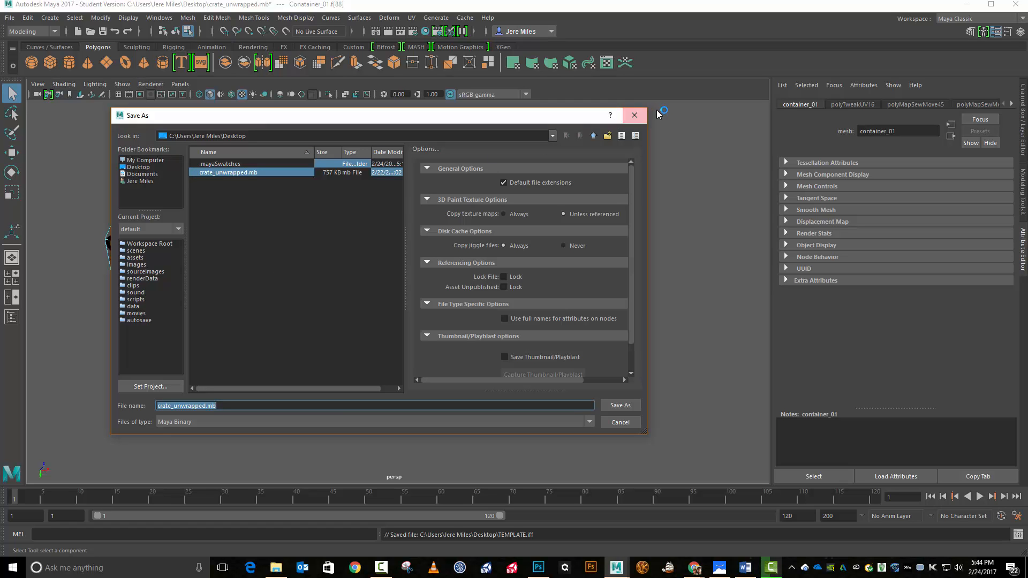
click(635, 115)
key(w)
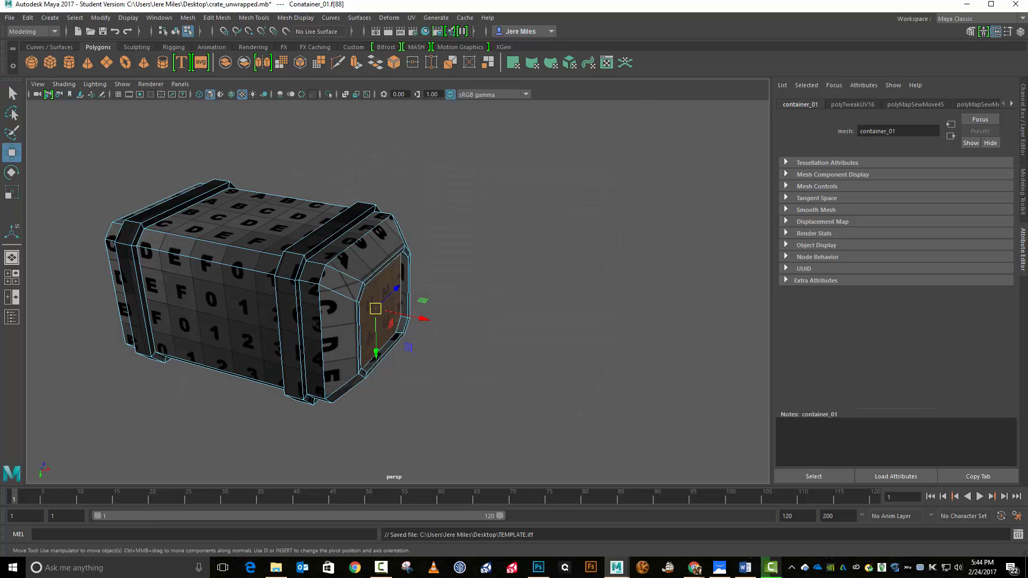
- Switch to File Explorer, create a folder named Crate on the Desktop and move the TEMPLATE file into it
key(alt+Tab)
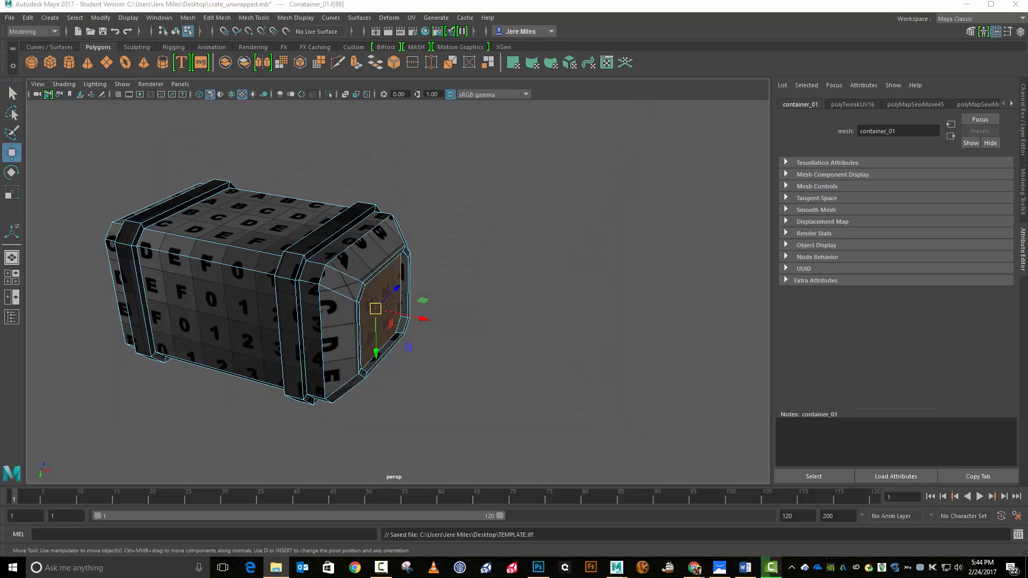
drag(1027, 101, 587, 97)
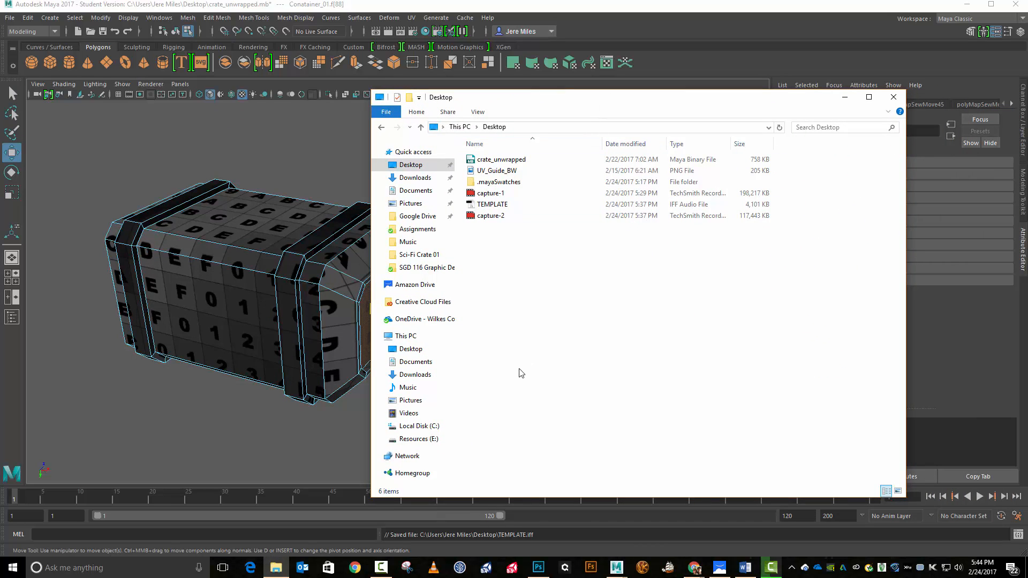
key(ctrl+shift+n)
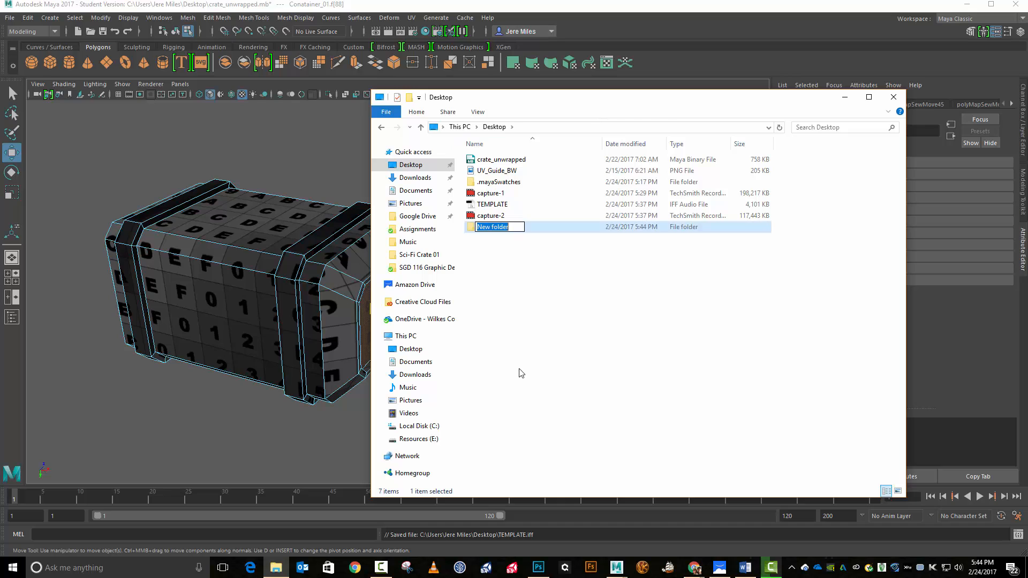
text(Crate)
key(Return)
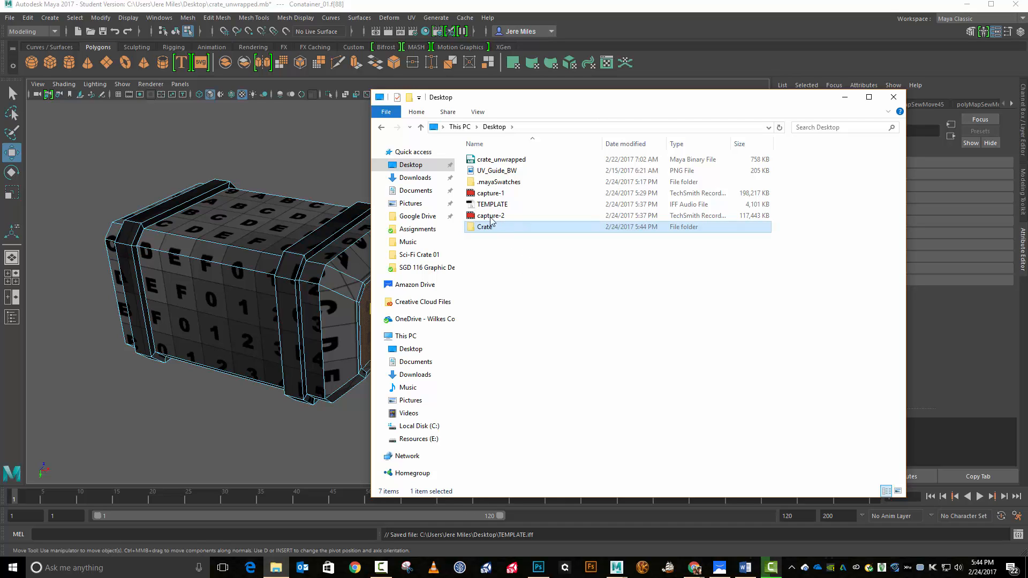
drag(495, 205, 512, 228)
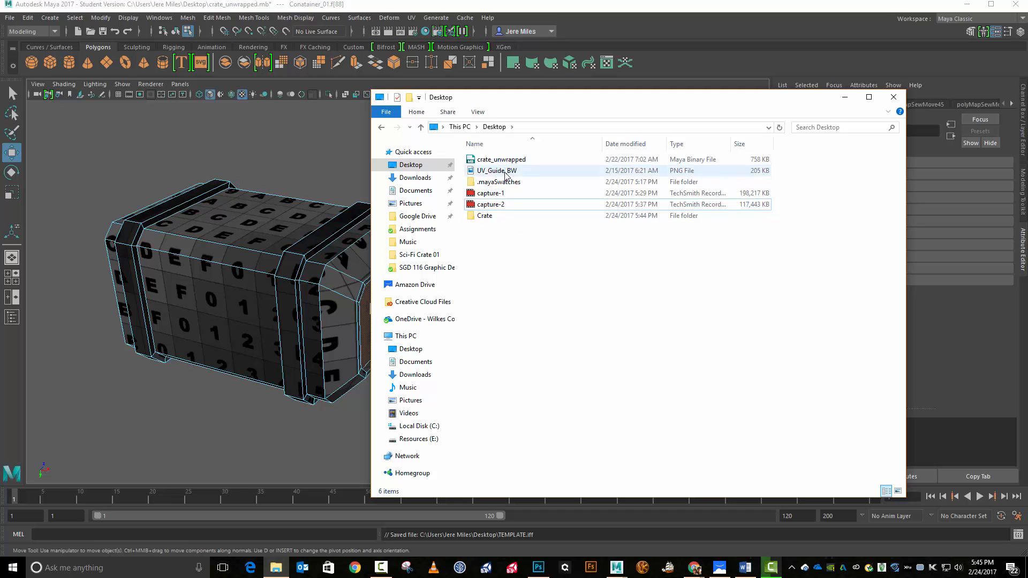
- Return to Maya and save the scene as crate_mb in the Desktop's Crate folder, accepting the student version notice
click(599, 8)
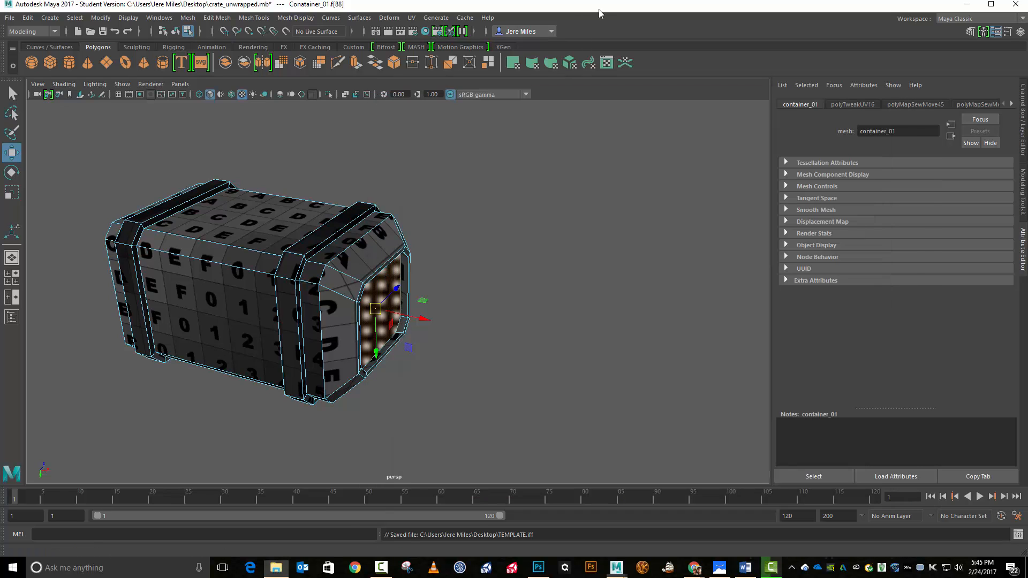
click(10, 17)
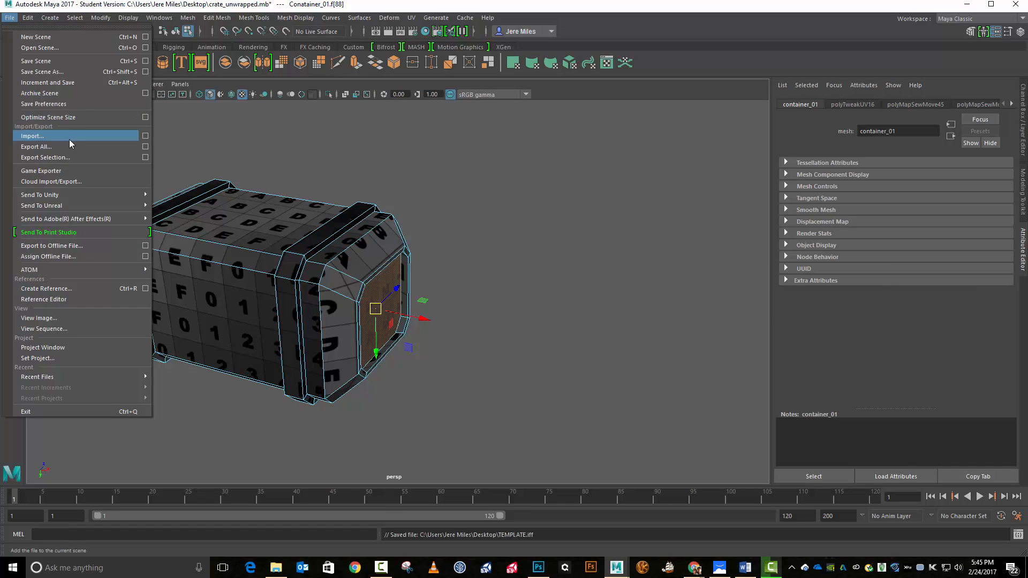
click(75, 18)
mouse_move(10, 17)
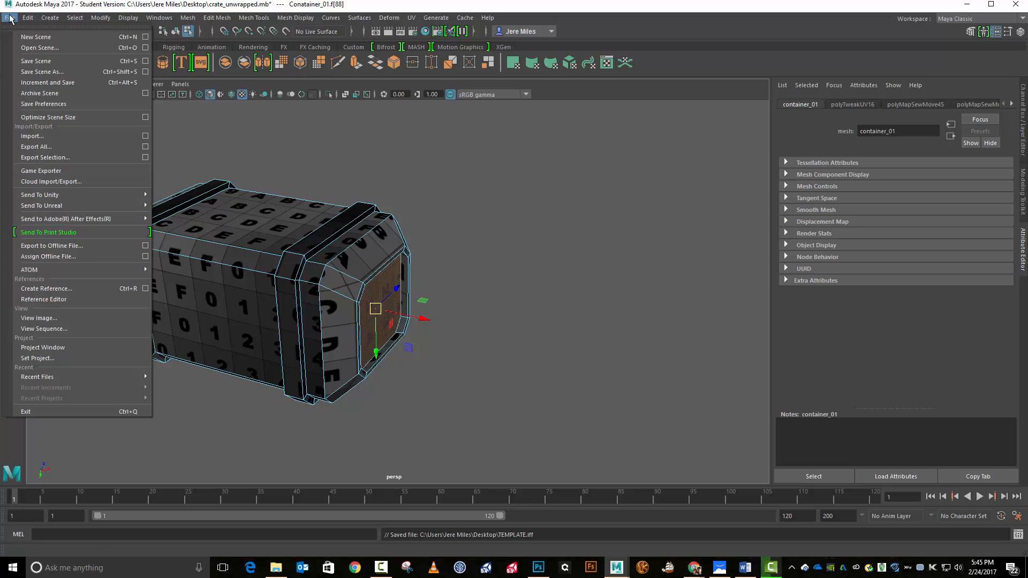
click(41, 70)
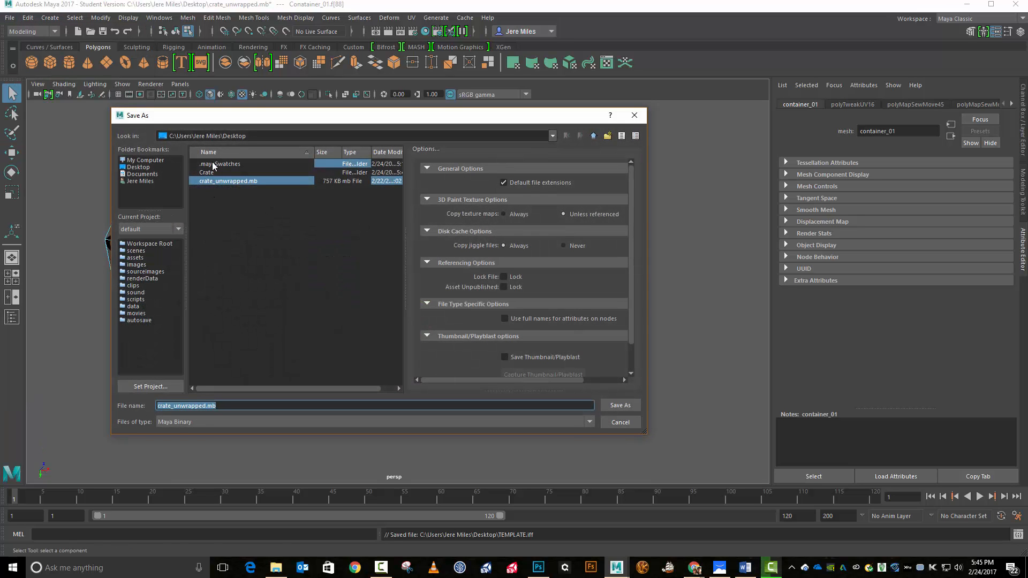
double_click(212, 172)
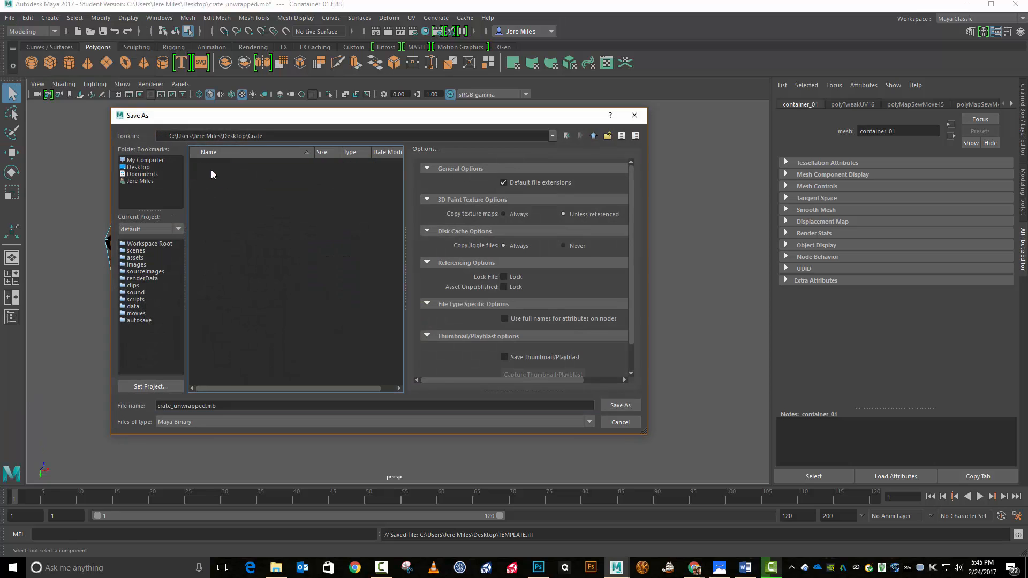
click(241, 406)
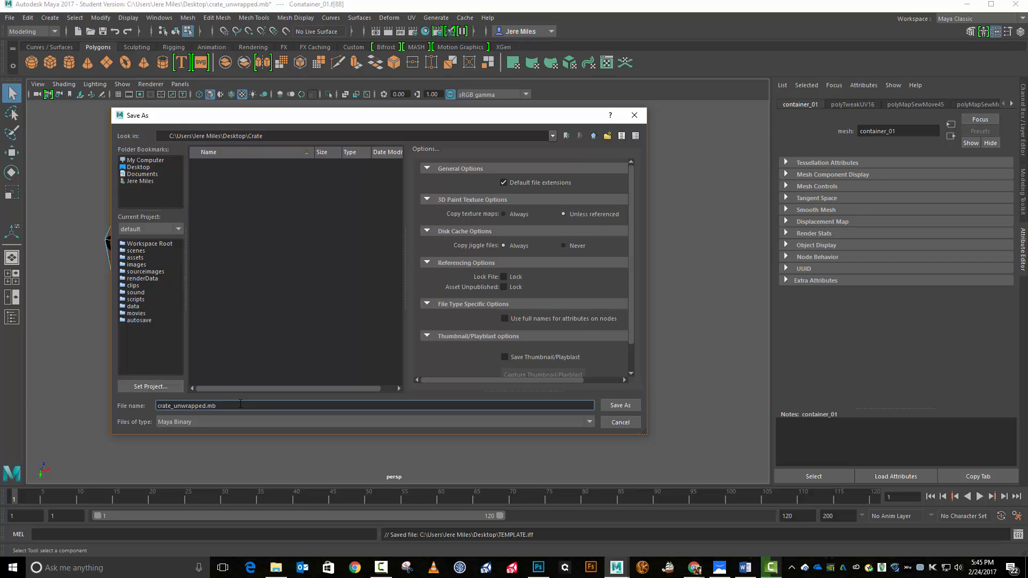
key(ctrl+a)
text(crate_mb)
key(Return)
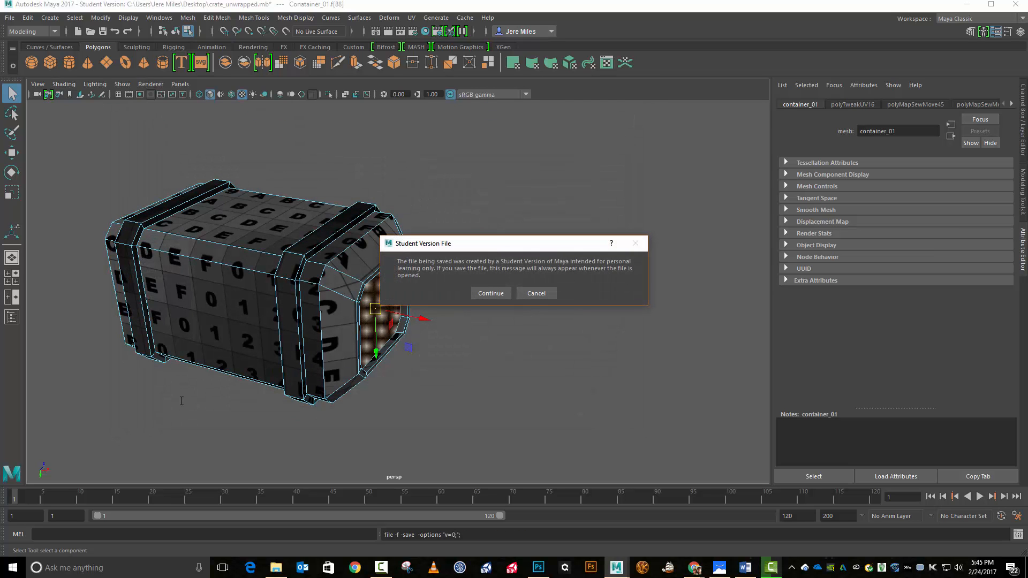
click(484, 294)
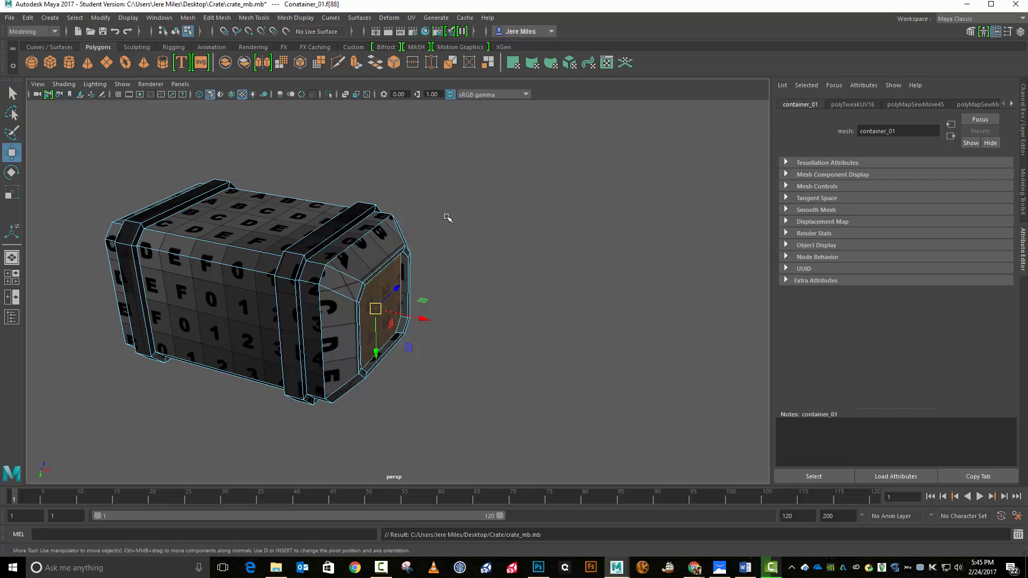
- Duplicate the whole crate as an object and move the copy along Z to about 5.99
alt+middle_drag(443, 218, 518, 223)
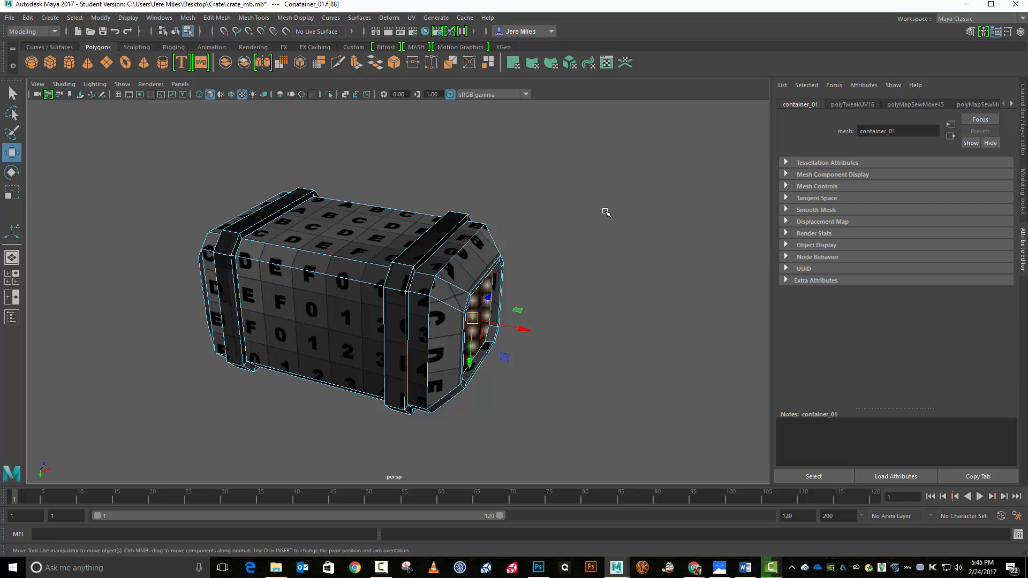
key(alt)
alt+drag(588, 185, 551, 199)
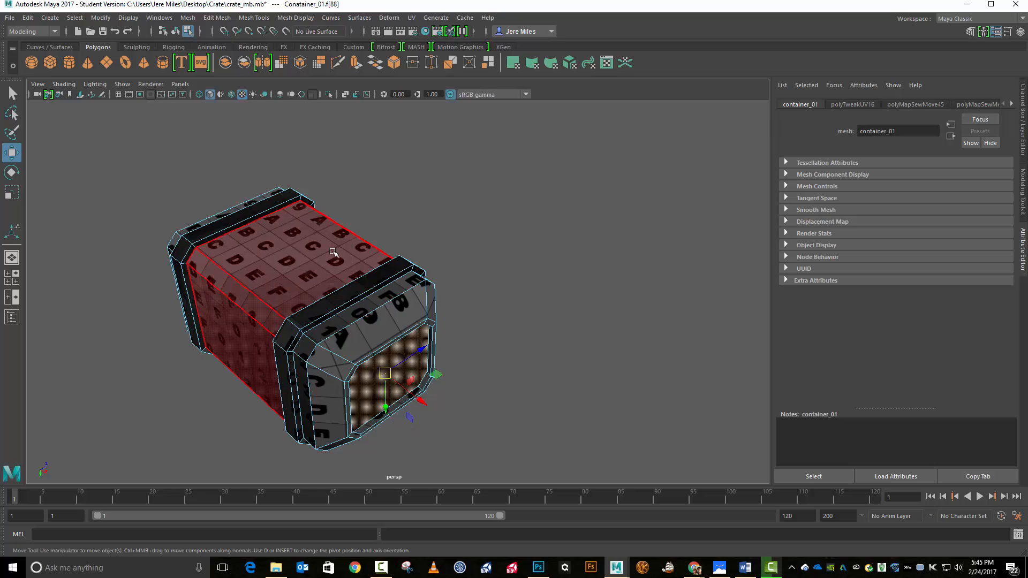
key(F8)
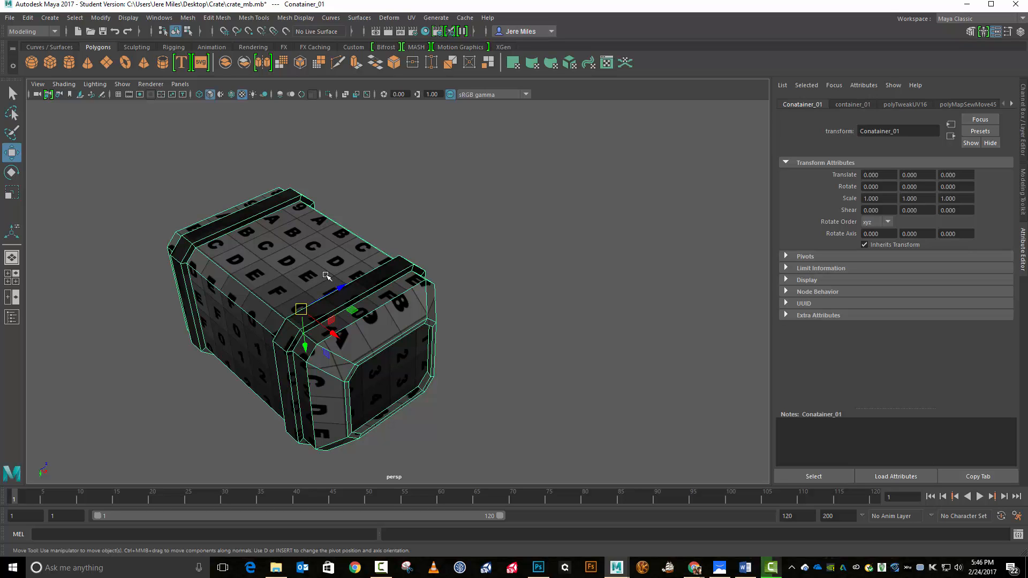
click(8, 18)
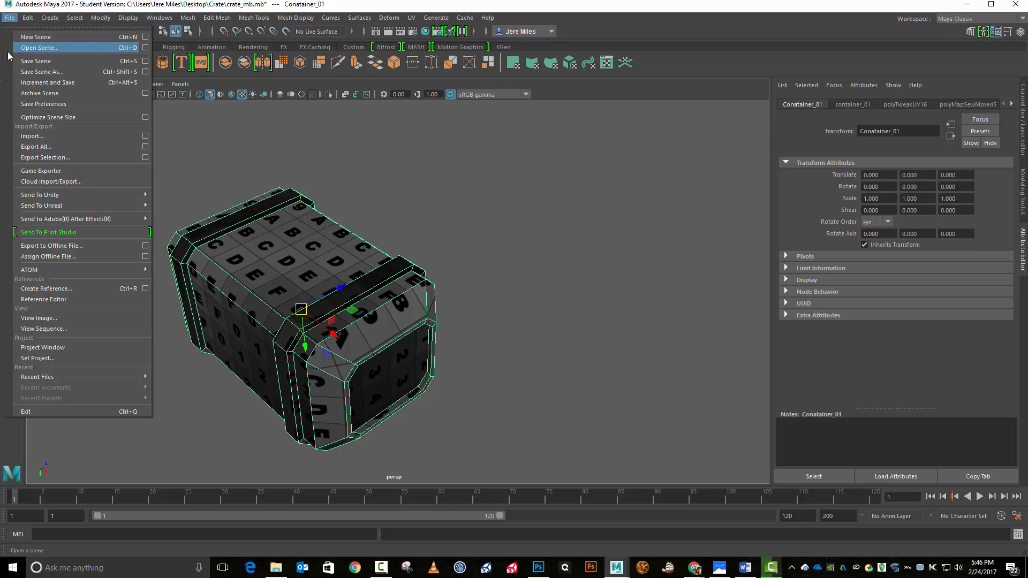
click(43, 17)
click(35, 18)
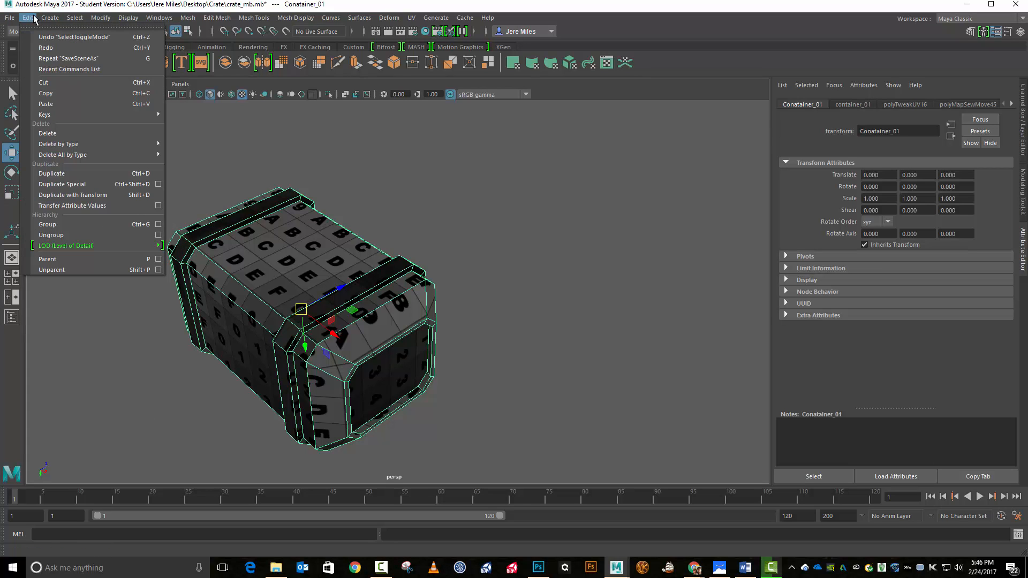
click(100, 172)
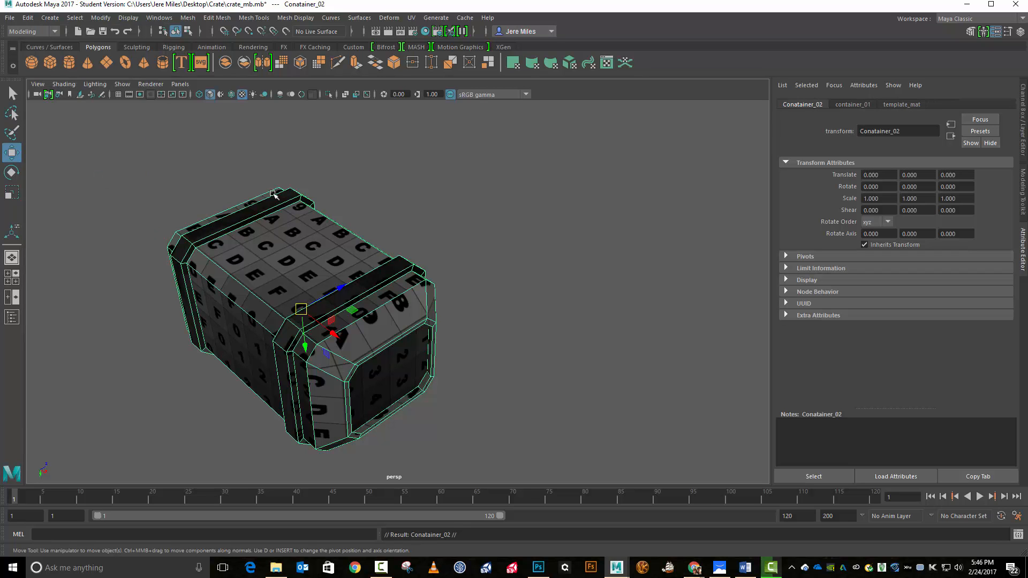
drag(351, 287, 563, 193)
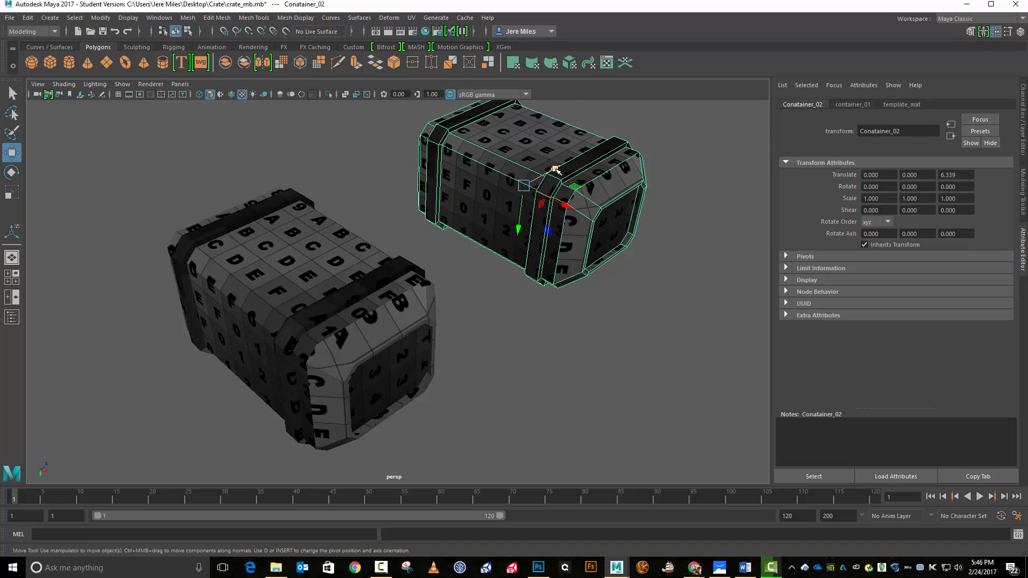
drag(555, 170, 561, 198)
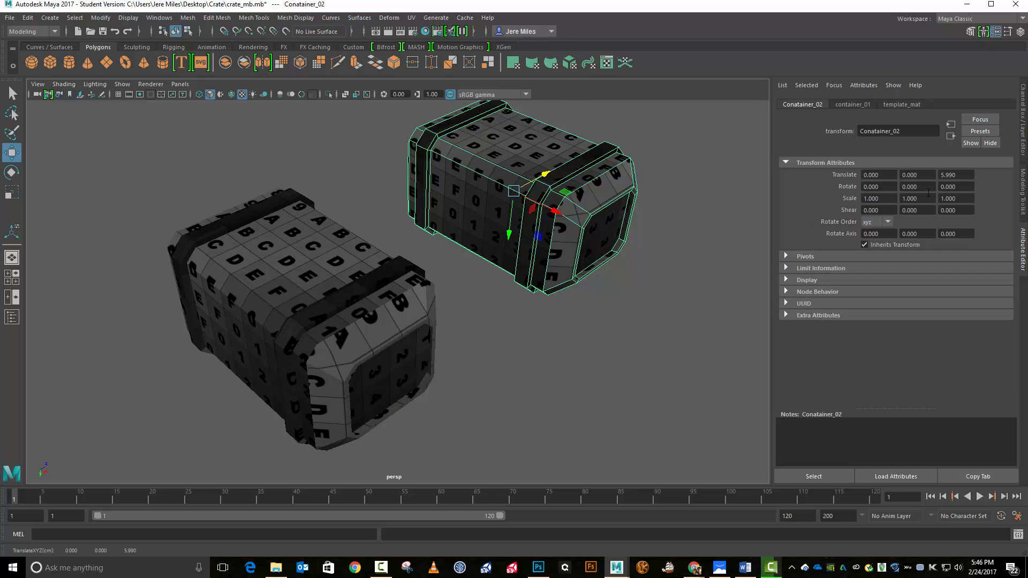
- Assign a new Lambert material to the faces of both raised bands on the duplicated crate
mouse_move(732, 183)
alt+mouse_down()
mouse_move(664, 202)
mouse_move(608, 172)
mouse_move(610, 161)
mouse_move(689, 186)
mouse_move(709, 230)
mouse_move(720, 190)
alt+mouse_up()
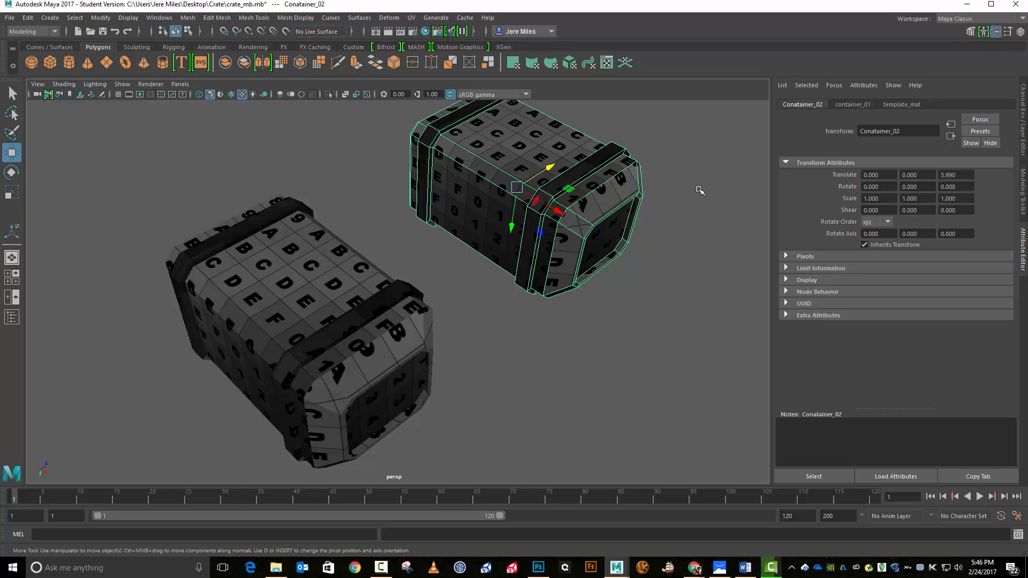
right_click(700, 190)
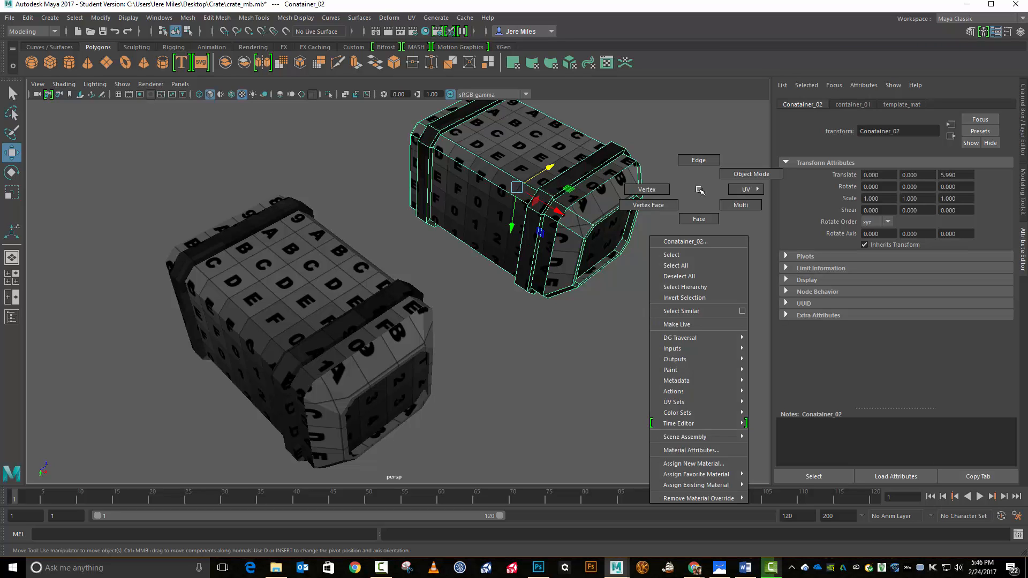
right_drag(700, 190, 739, 217)
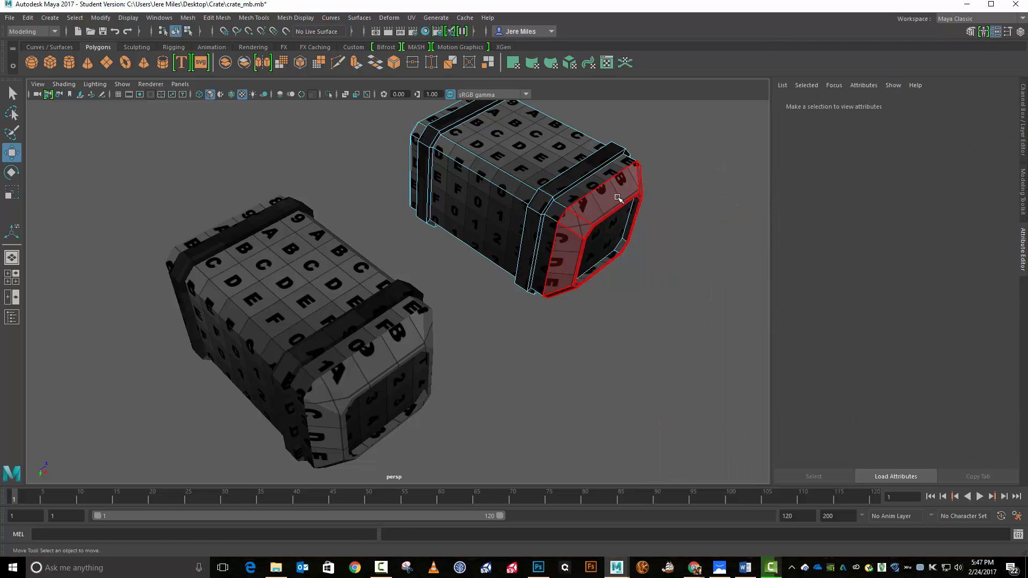
click(546, 222)
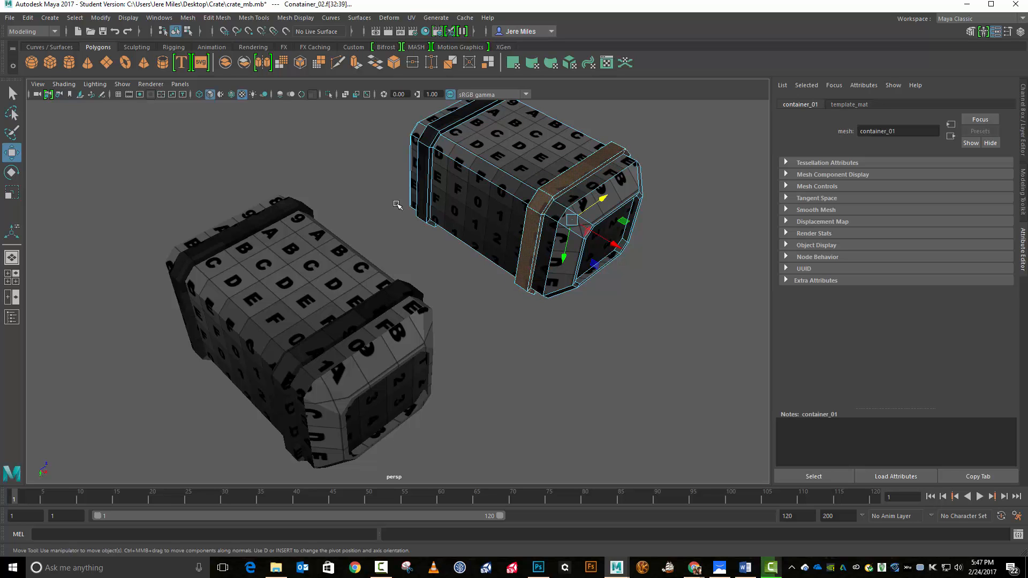
shift+click(433, 135)
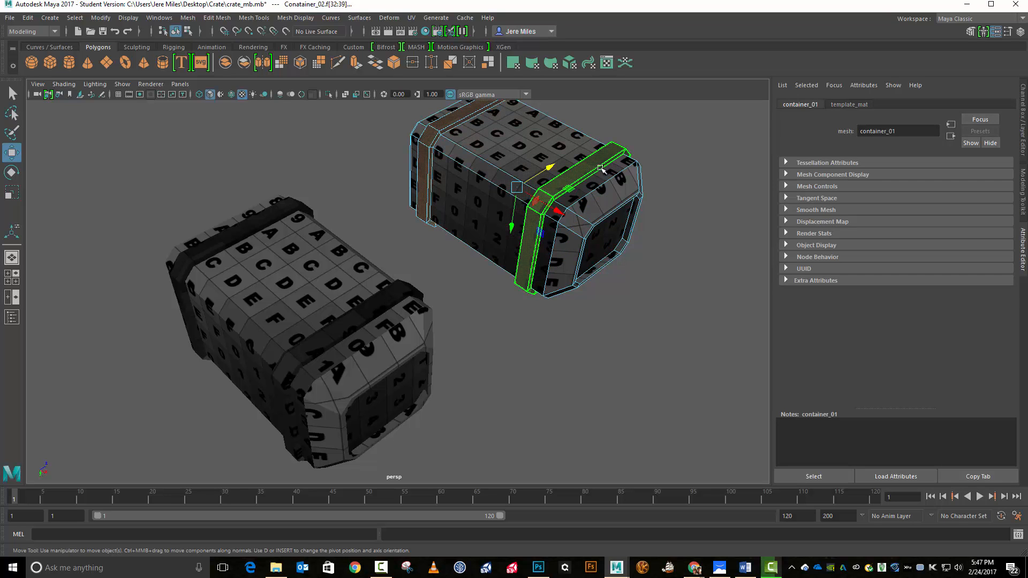
right_click(570, 180)
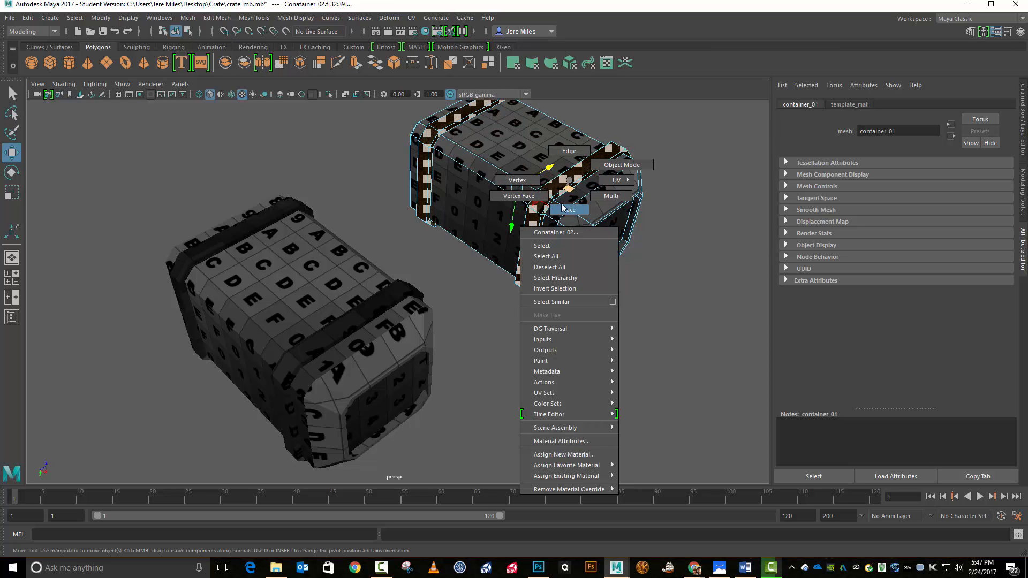
click(566, 455)
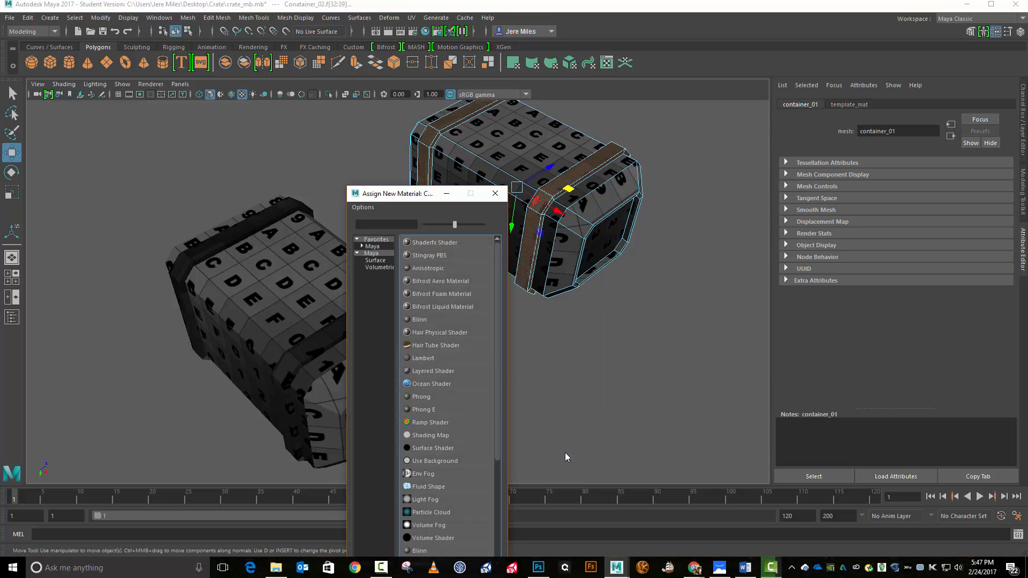
click(426, 358)
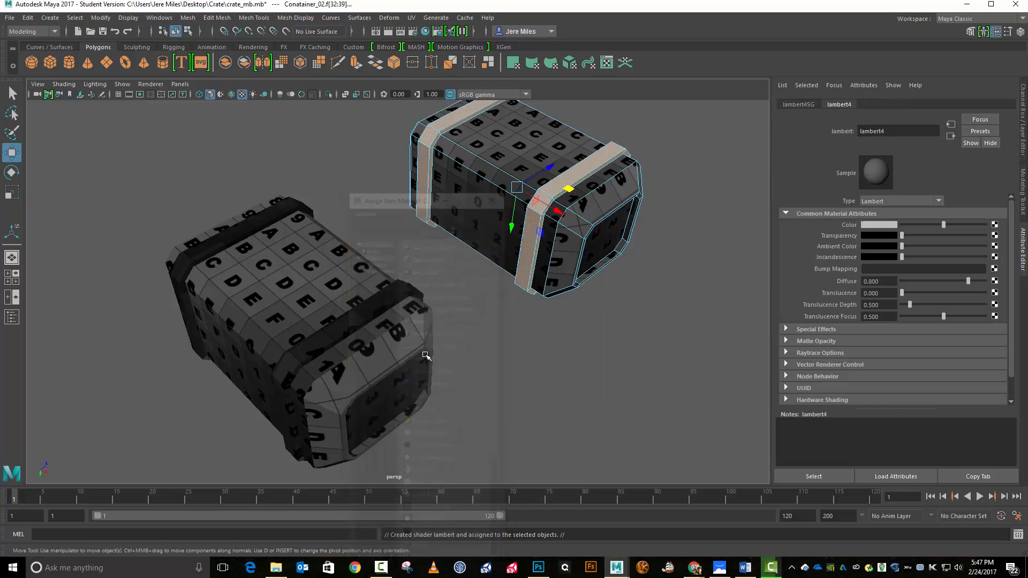
- Rename the bands' new Lambert material to Rubber
double_click(895, 131)
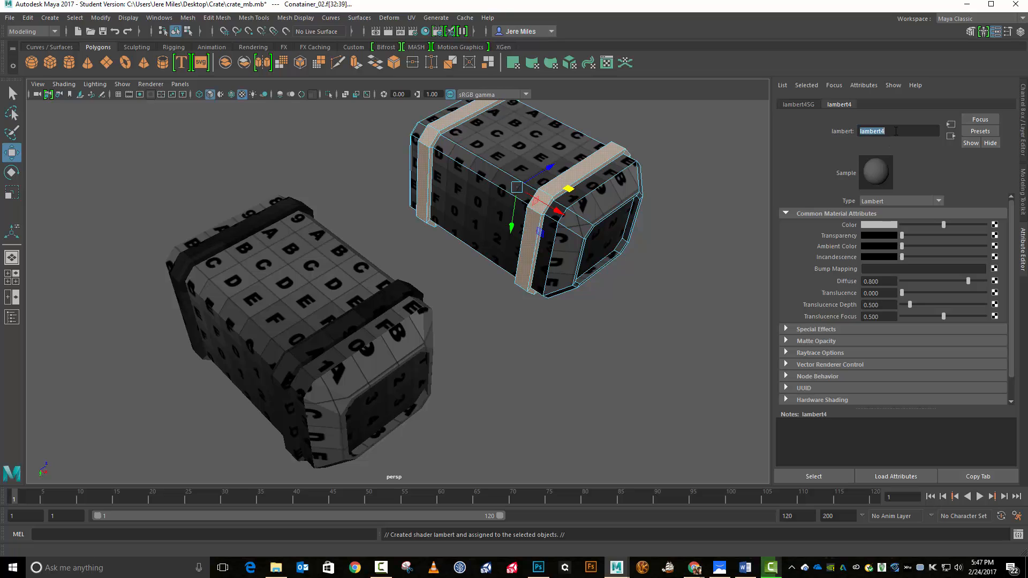
text(R)
text(Rubber)
key(Return)
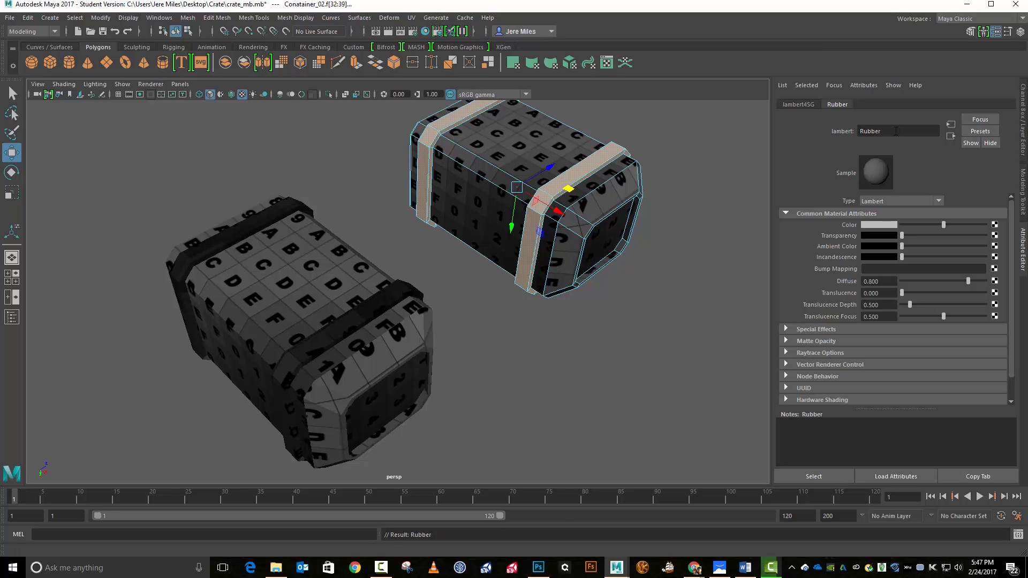
- Set the Rubber material's color to bright yellow
click(881, 226)
click(868, 230)
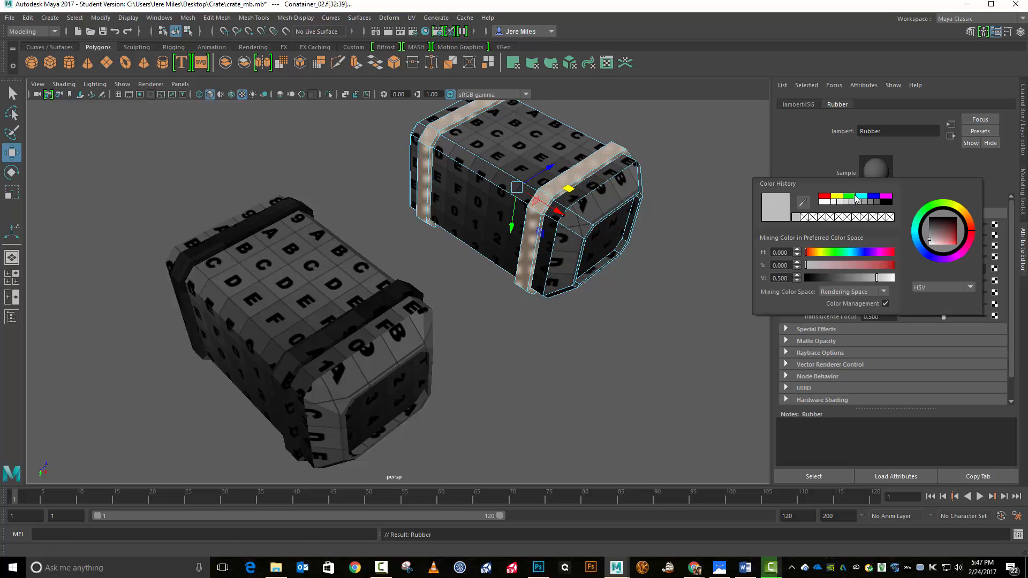
click(837, 197)
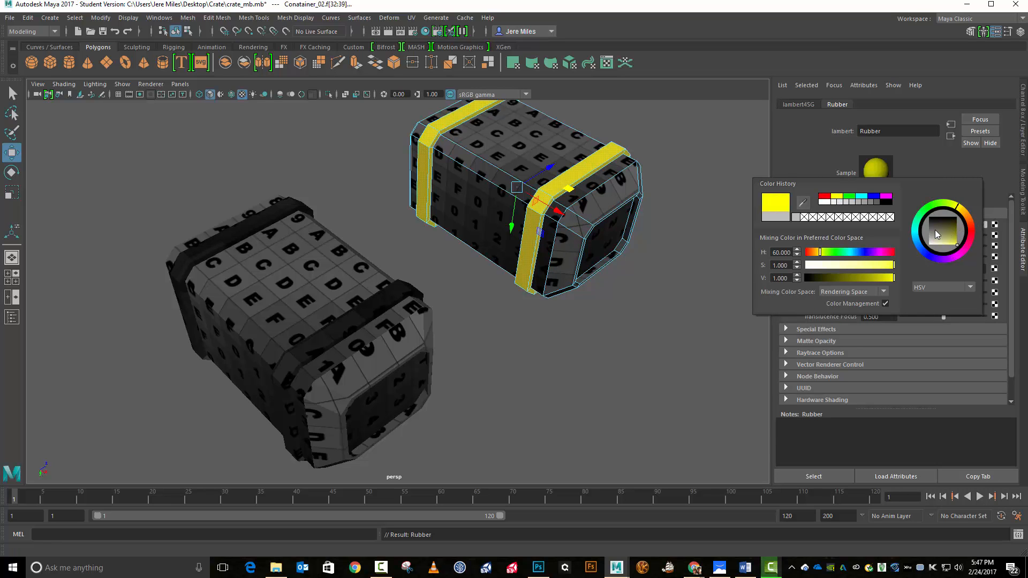
key(Return)
- Assign a new Lambert material to the duplicated crate's main body faces and the outer faces of both end caps
click(539, 152)
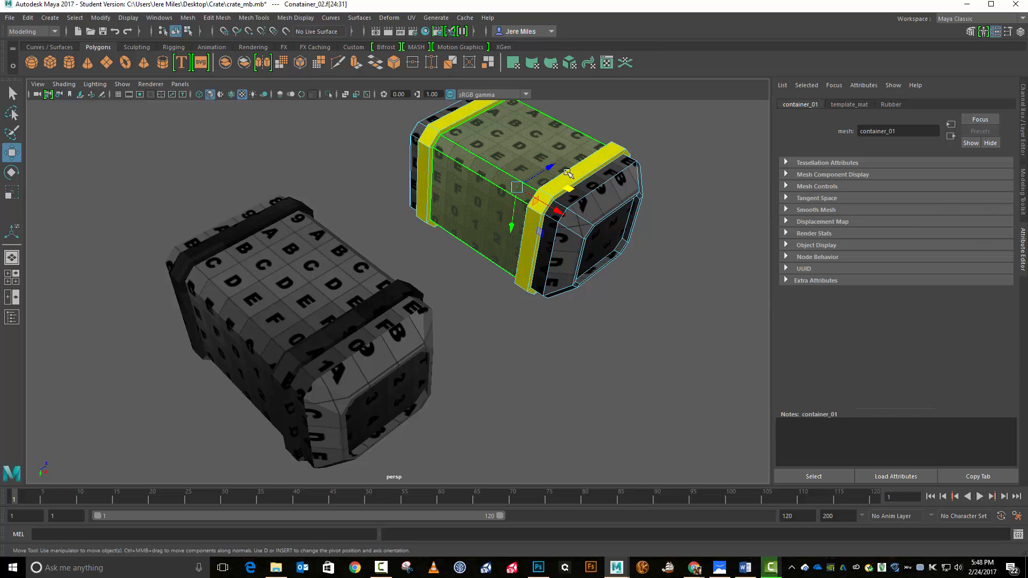
double_click(587, 191)
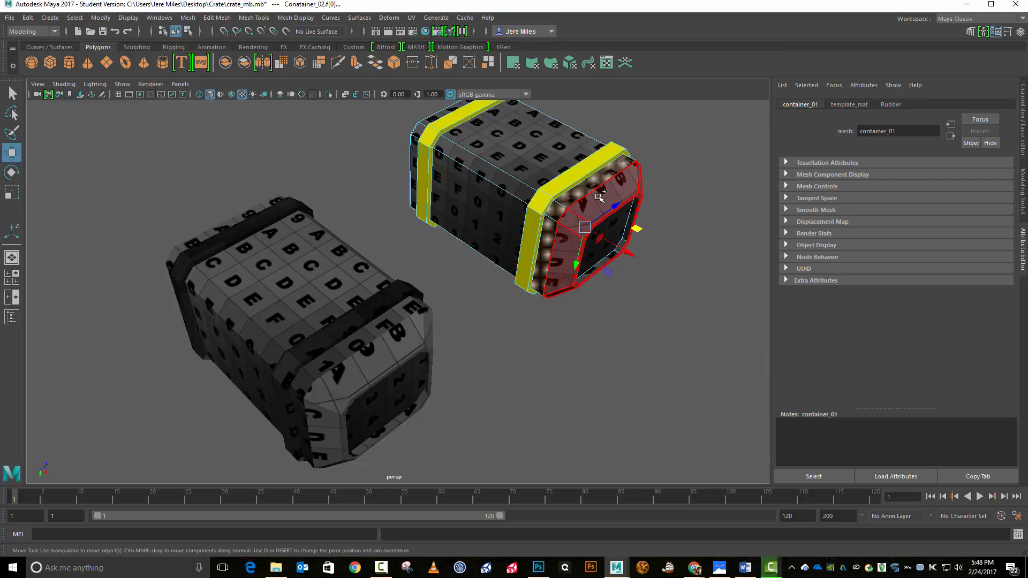
shift+click(599, 196)
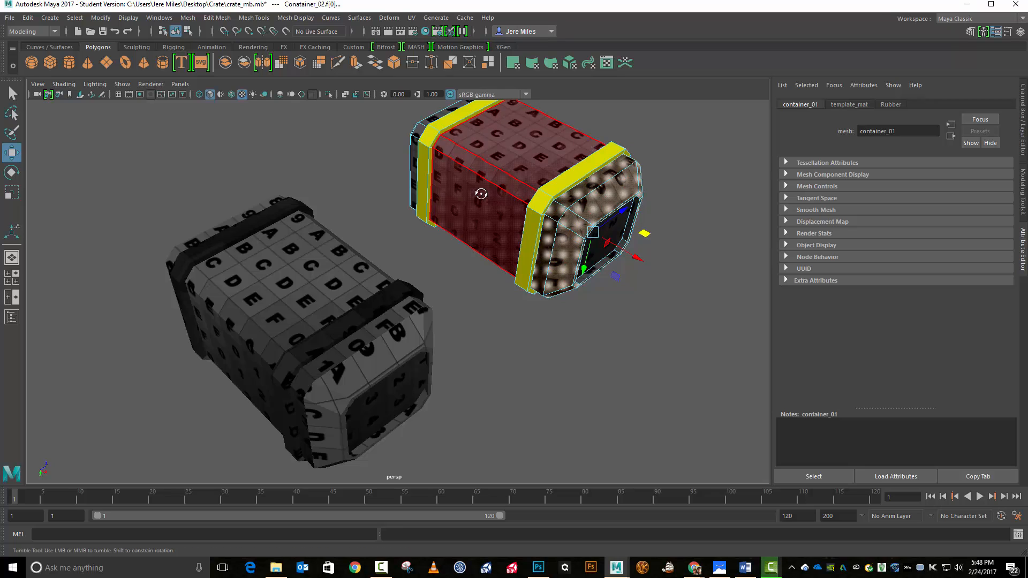
alt+drag(484, 194, 594, 183)
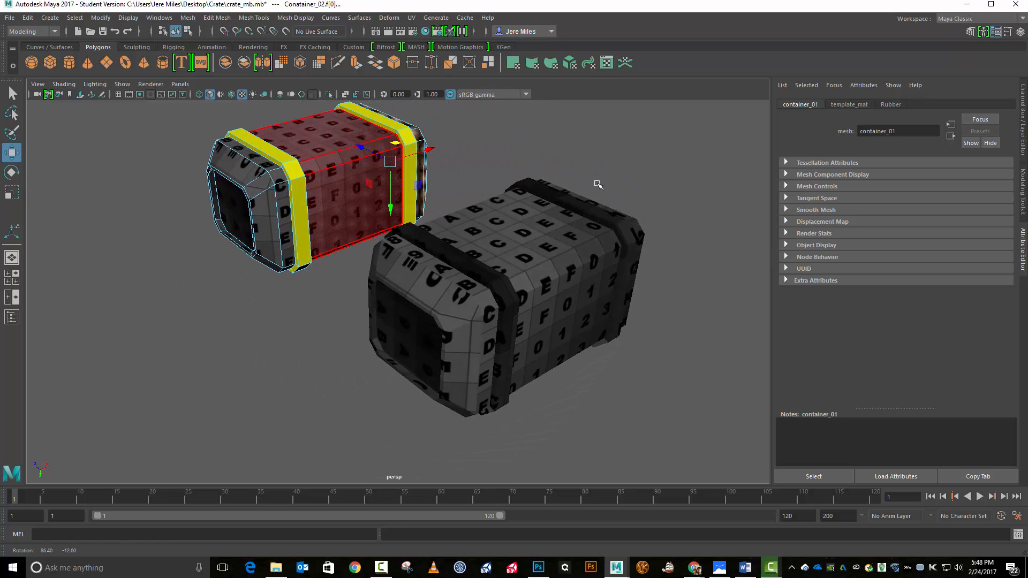
shift+click(277, 172)
shift+click(265, 185)
alt+drag(279, 223, 319, 194)
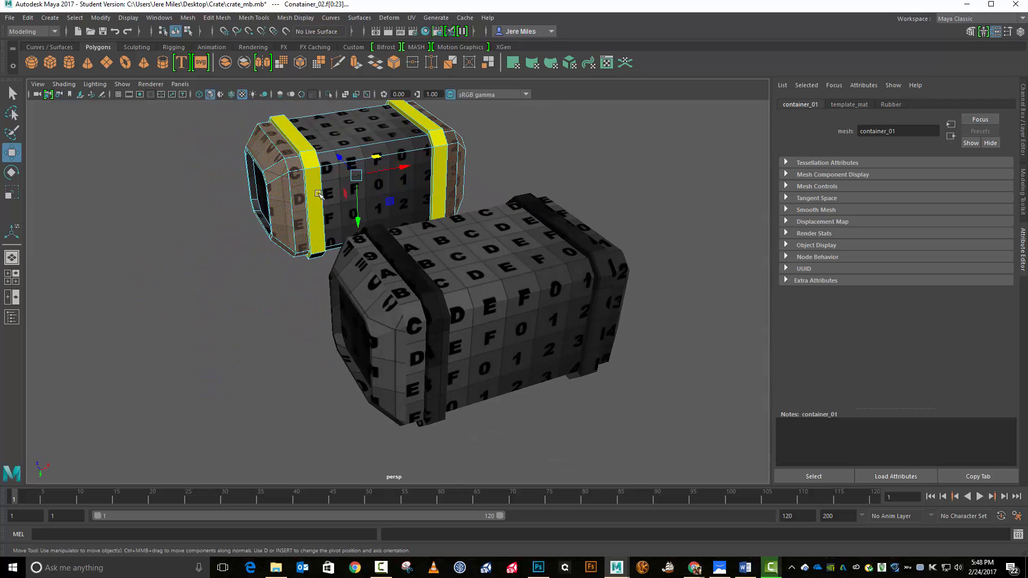
shift+double_click(391, 145)
alt+drag(536, 134, 454, 163)
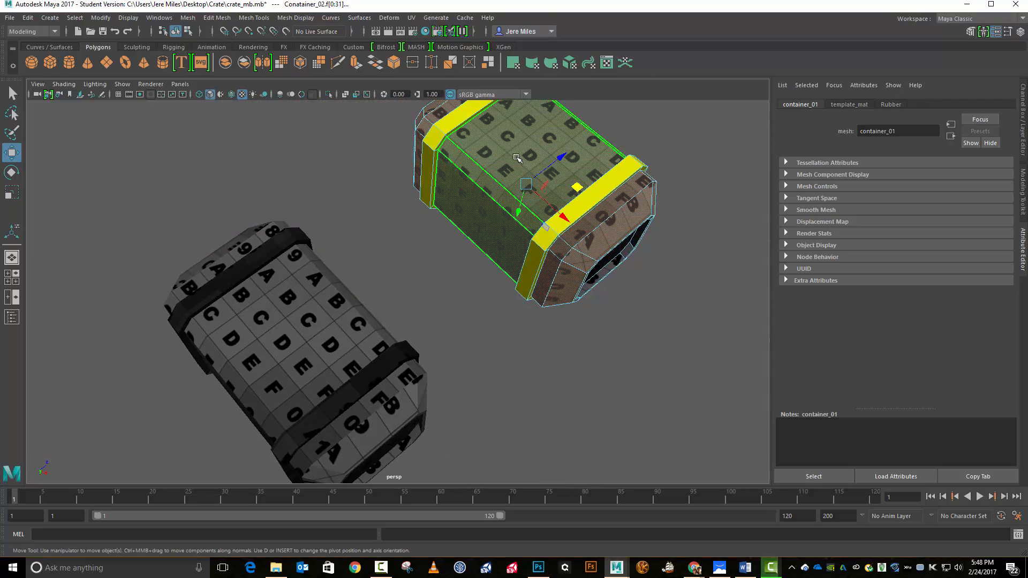
right_drag(517, 156, 516, 428)
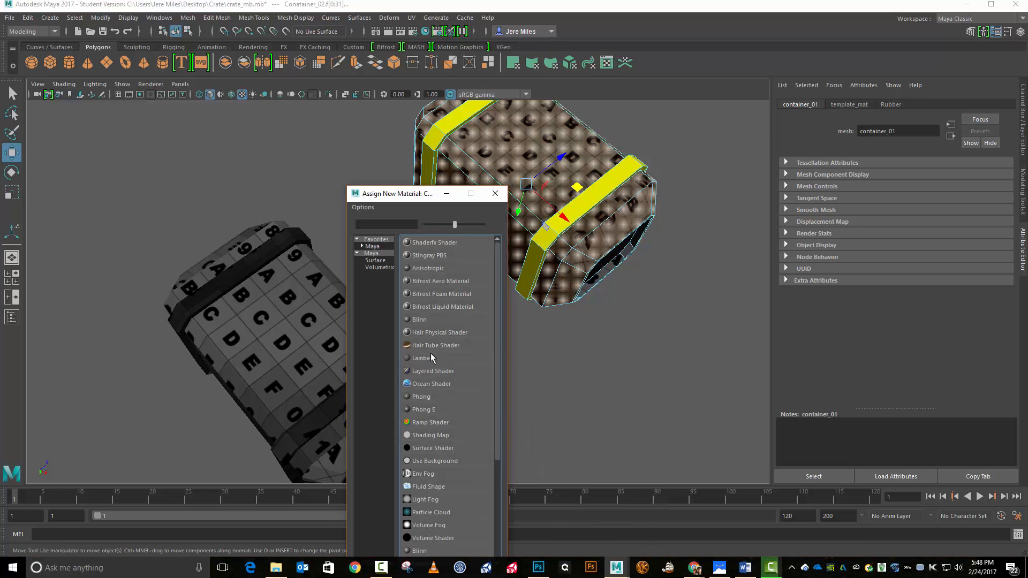
click(423, 358)
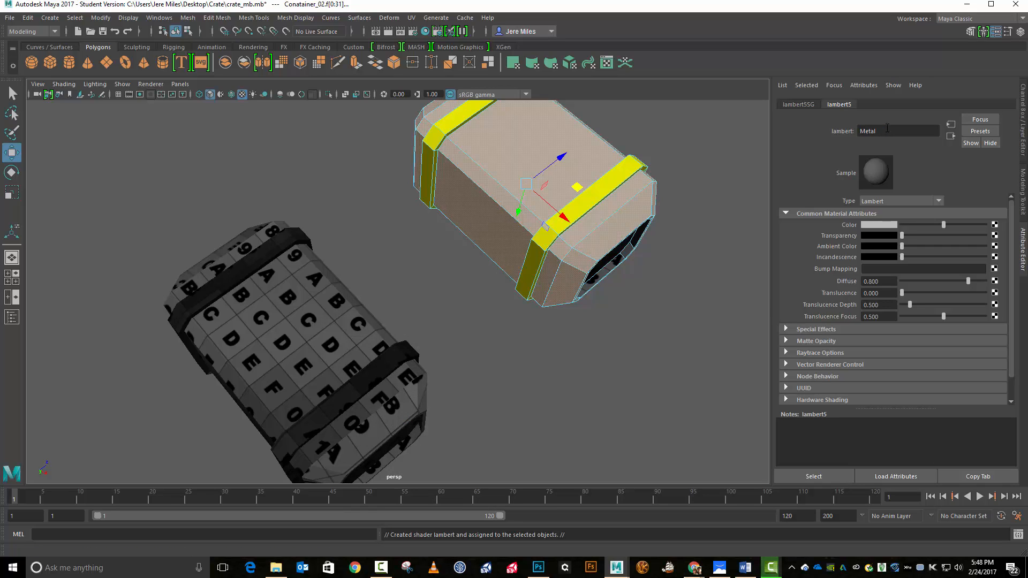
- Rename the body's new Lambert material to Metal and set its color to blue
key(Return)
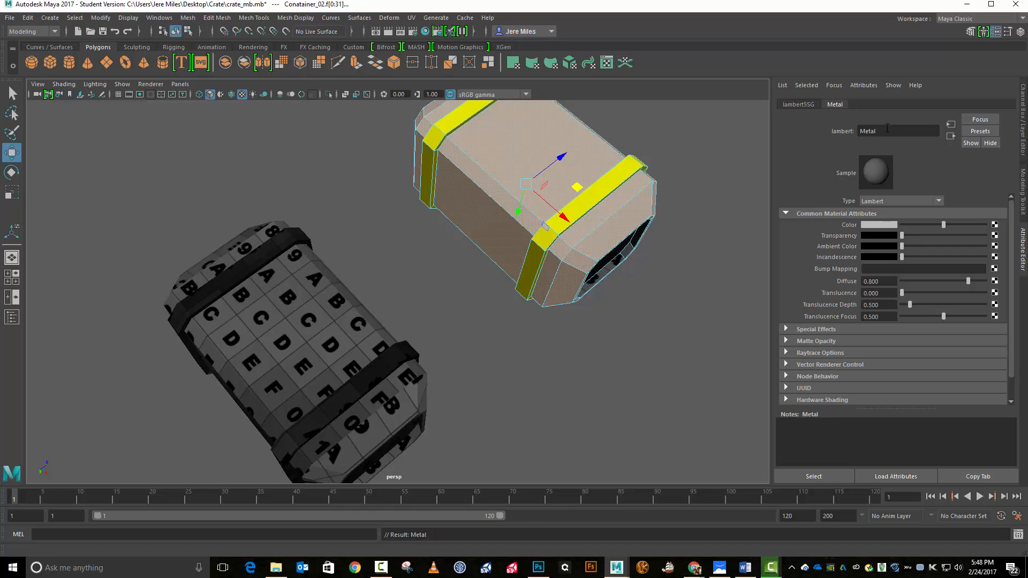
click(863, 223)
click(874, 196)
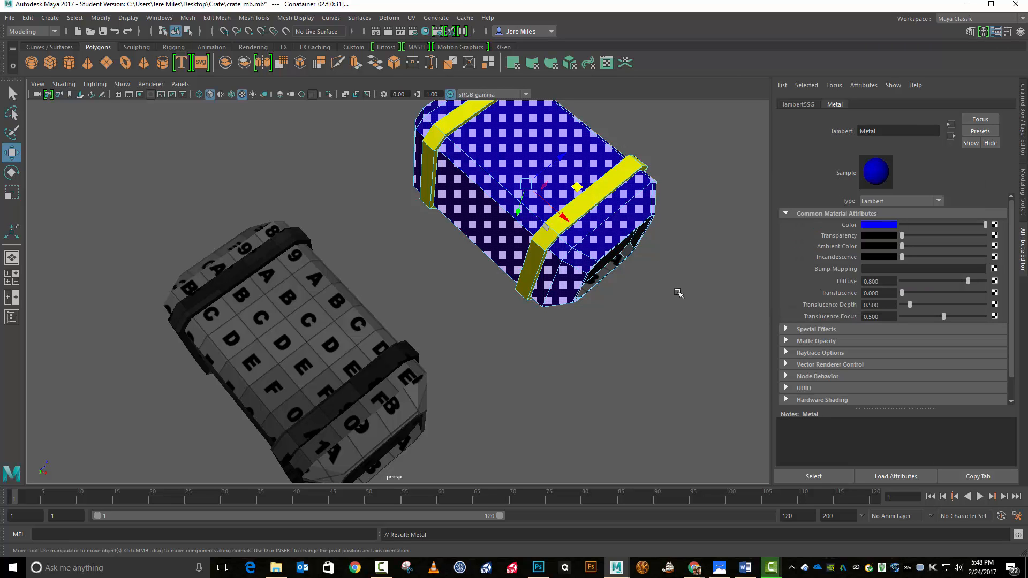
- Assign the existing Metal material to both ends of the duplicated crate, including the recessed end panels
alt+drag(650, 289, 607, 264)
click(435, 208)
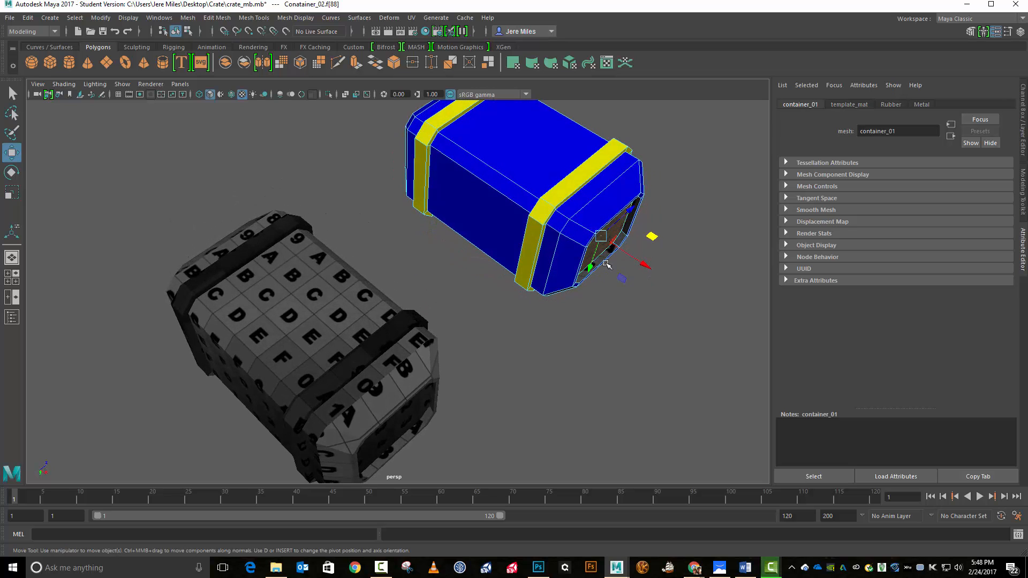
shift+click(607, 257)
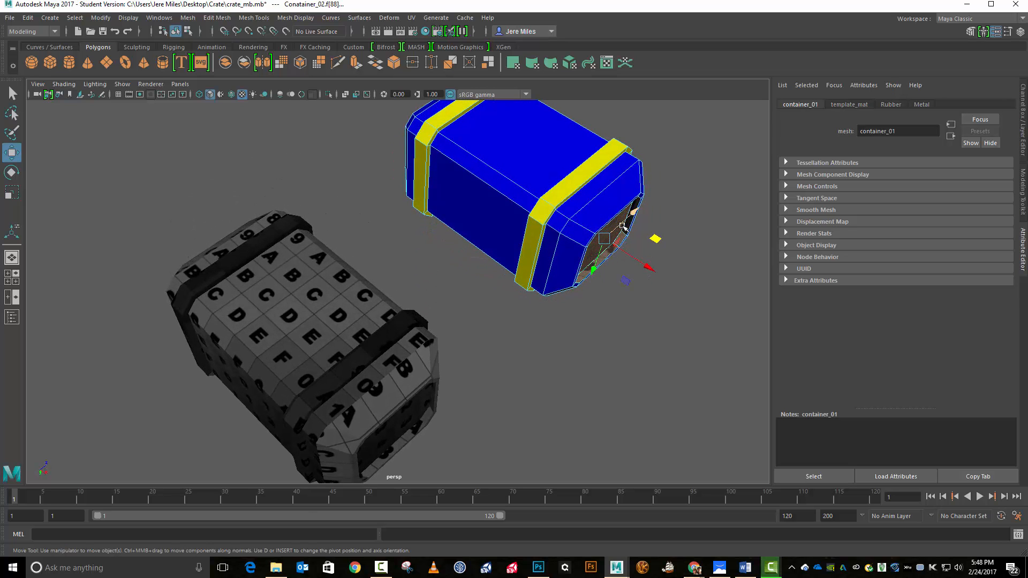
alt+drag(649, 255, 504, 217)
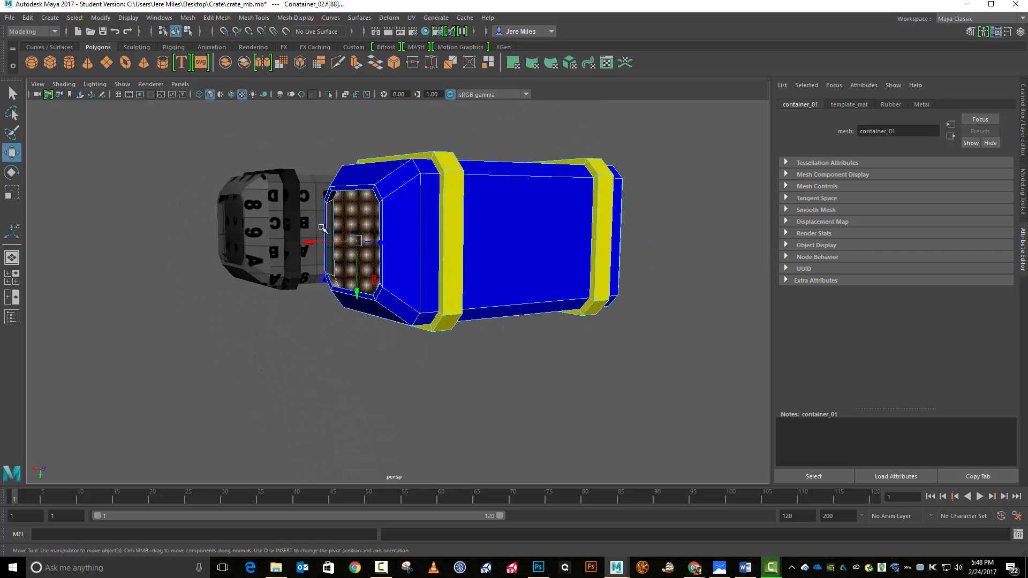
shift+double_click(330, 232)
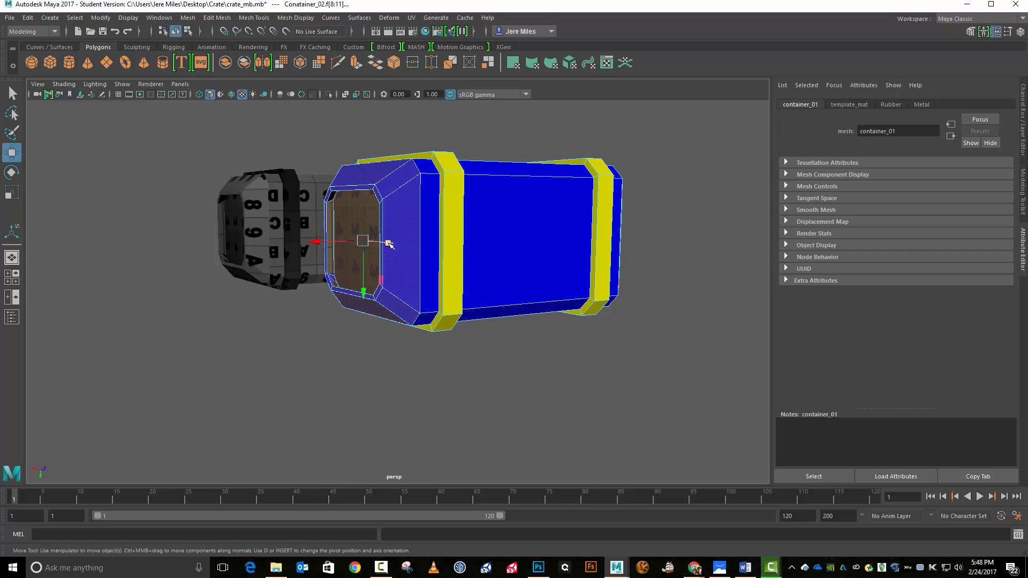
alt+drag(389, 244, 240, 273)
drag(240, 366, 298, 447)
alt+drag(248, 425, 427, 350)
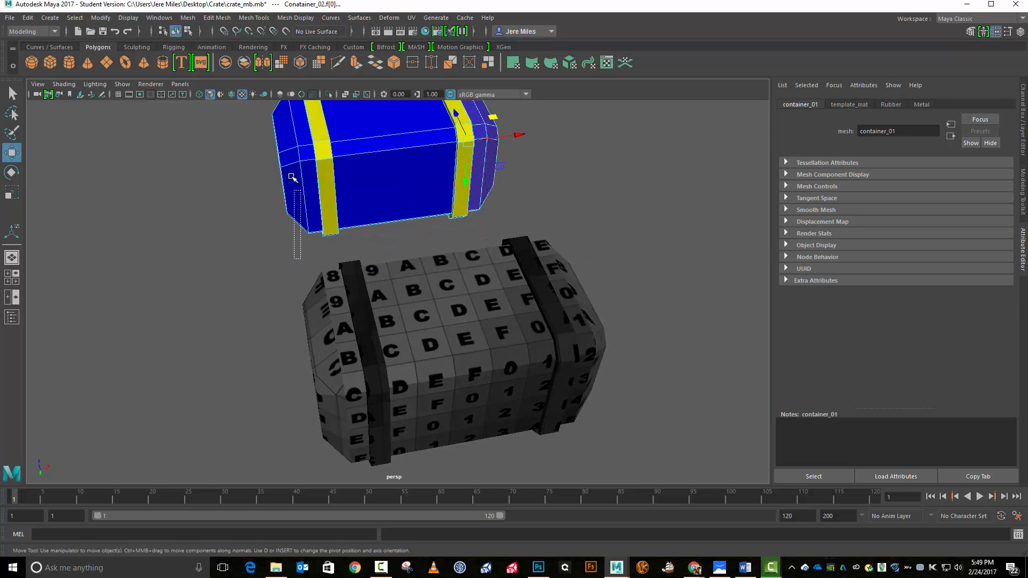
drag(292, 178, 239, 108)
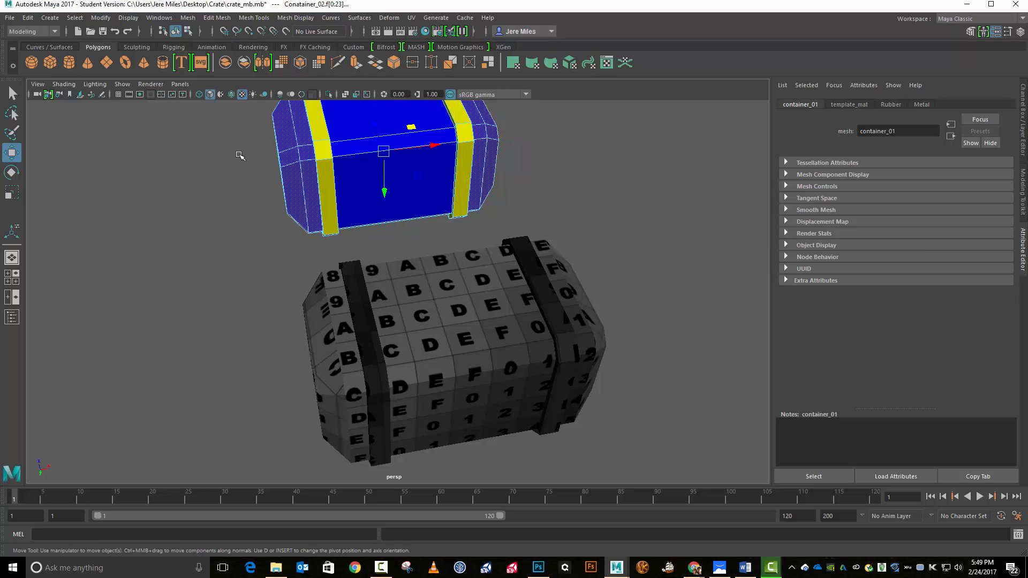
alt+drag(262, 224, 444, 170)
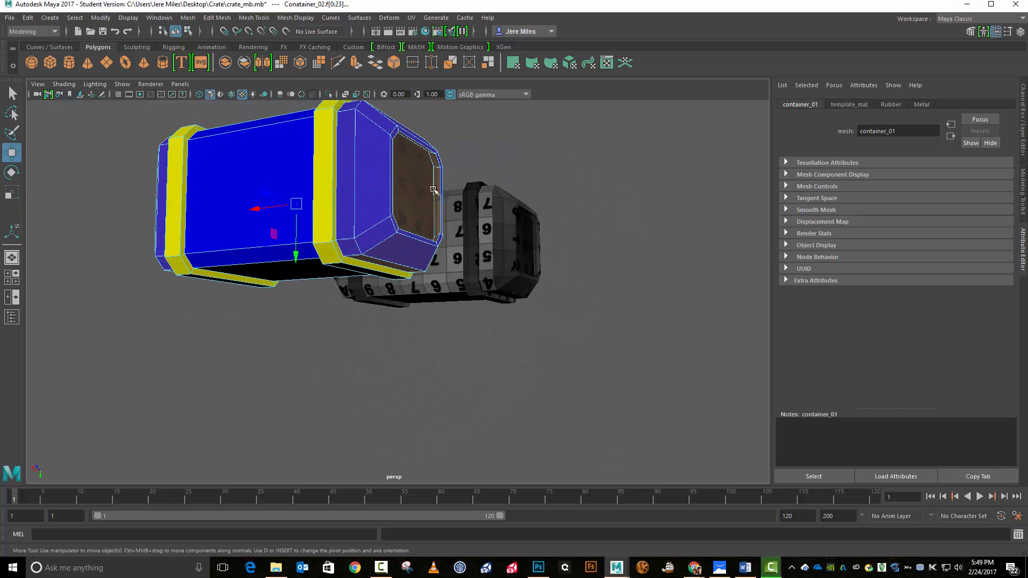
right_click(355, 172)
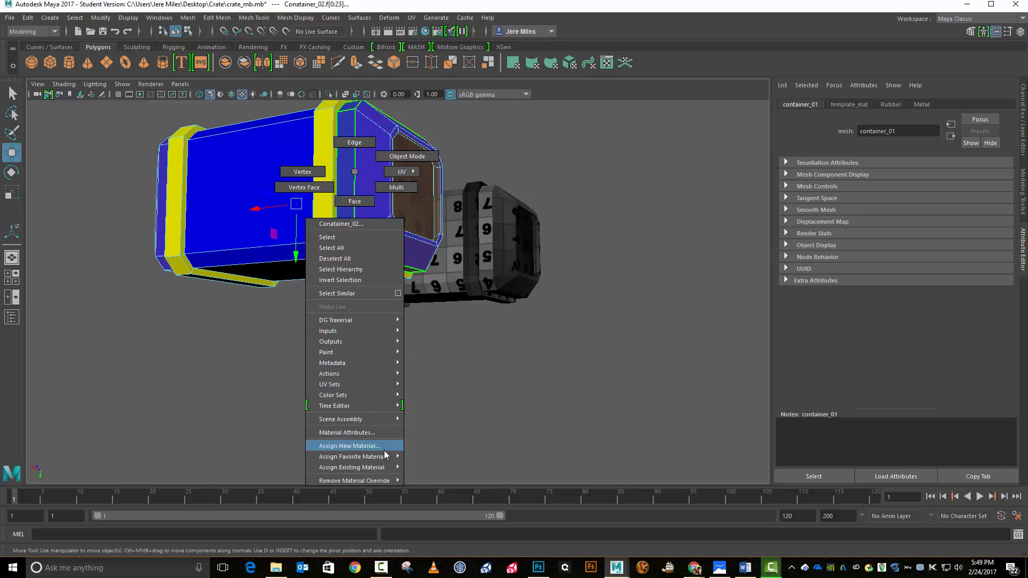
mouse_move(385, 468)
click(426, 469)
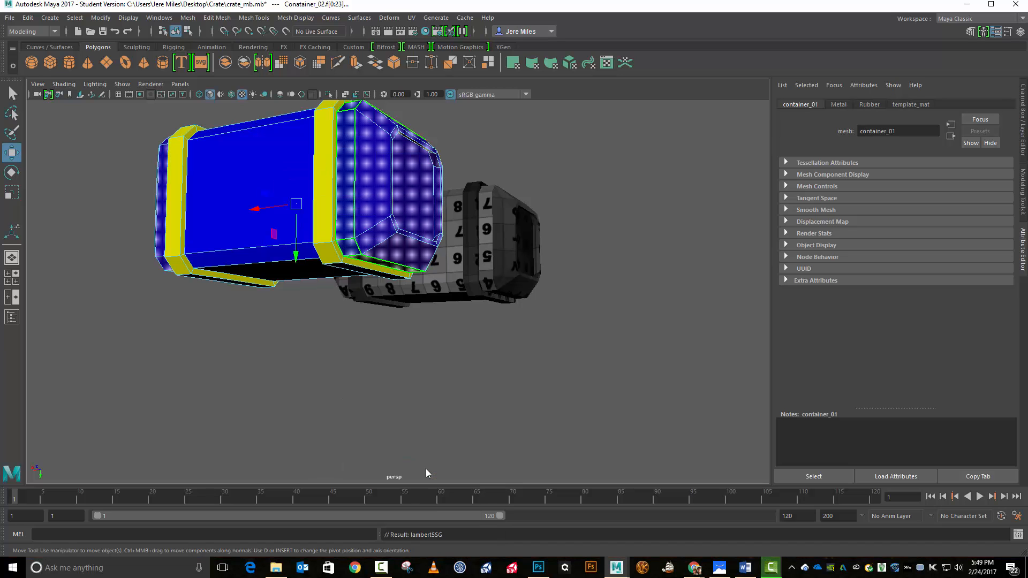
- Clear the selection and put the duplicated crate back into face selection mode
alt+drag(427, 307, 330, 224)
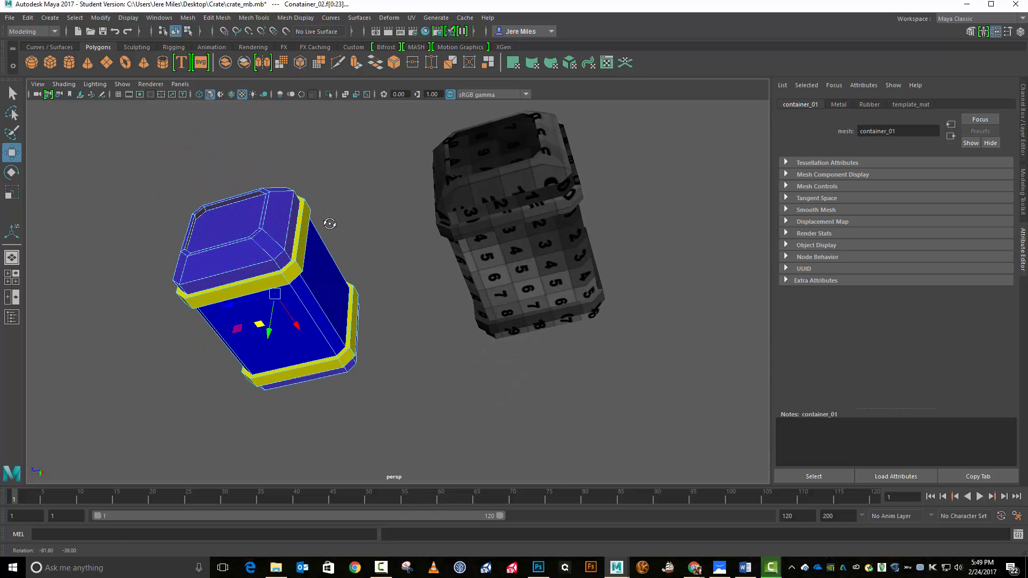
click(370, 202)
alt+drag(369, 201, 2, 241)
alt+drag(277, 285, 470, 288)
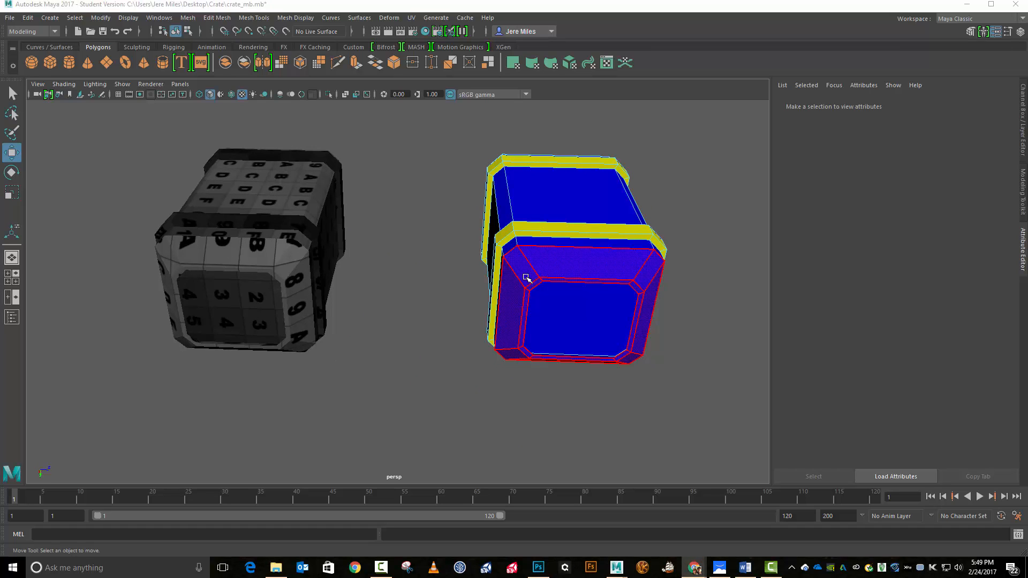
mouse_move(466, 349)
alt+mouse_down()
mouse_move(547, 356)
mouse_move(569, 252)
mouse_move(507, 314)
mouse_move(397, 356)
mouse_move(380, 342)
mouse_move(475, 344)
alt+mouse_up()
right_click(460, 360)
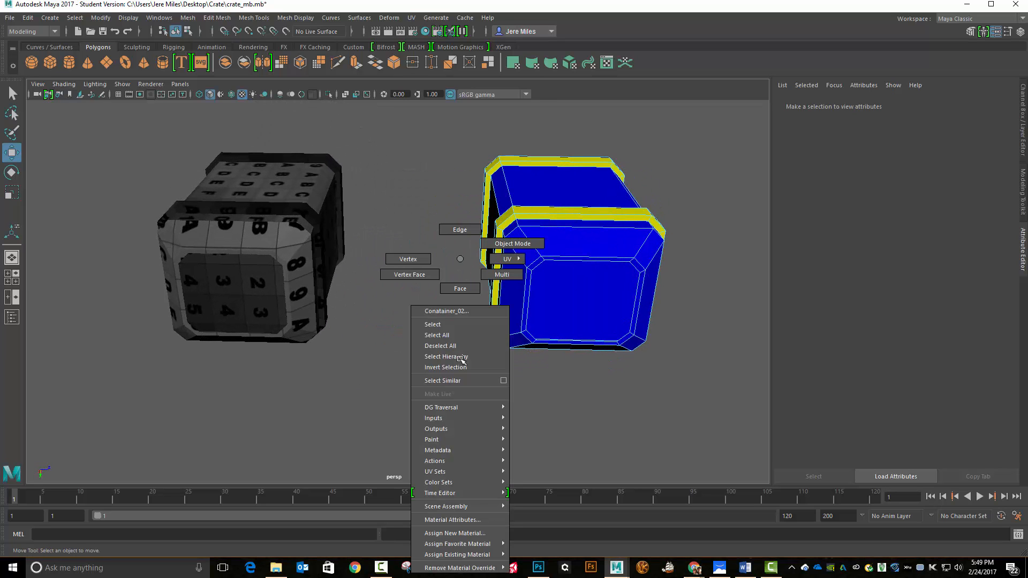
click(464, 290)
alt+drag(462, 310, 472, 320)
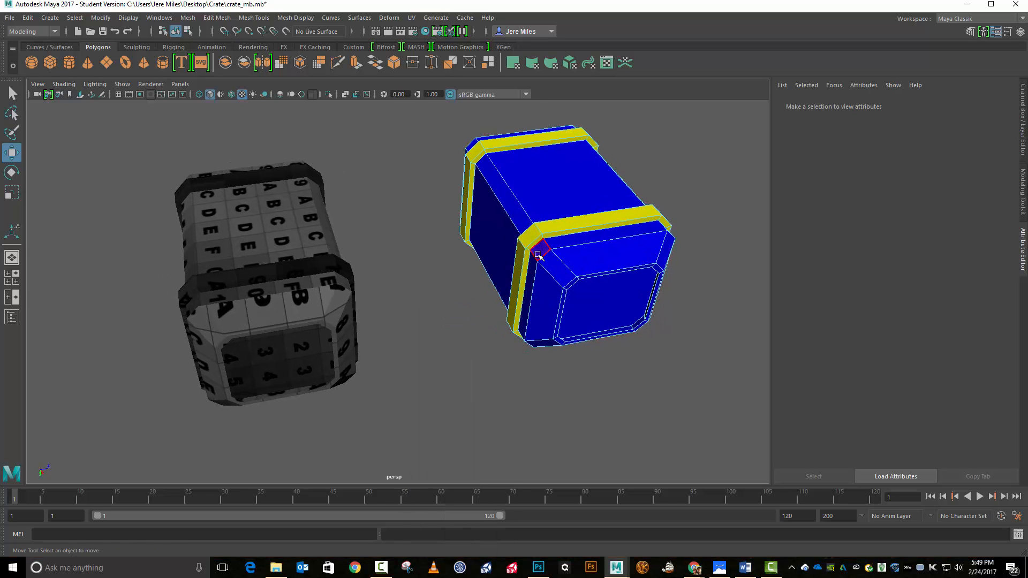
- Assign the existing Rubber material to the beveled faces at all four corners of the duplicated crate's near end cap
click(538, 255)
click(557, 272)
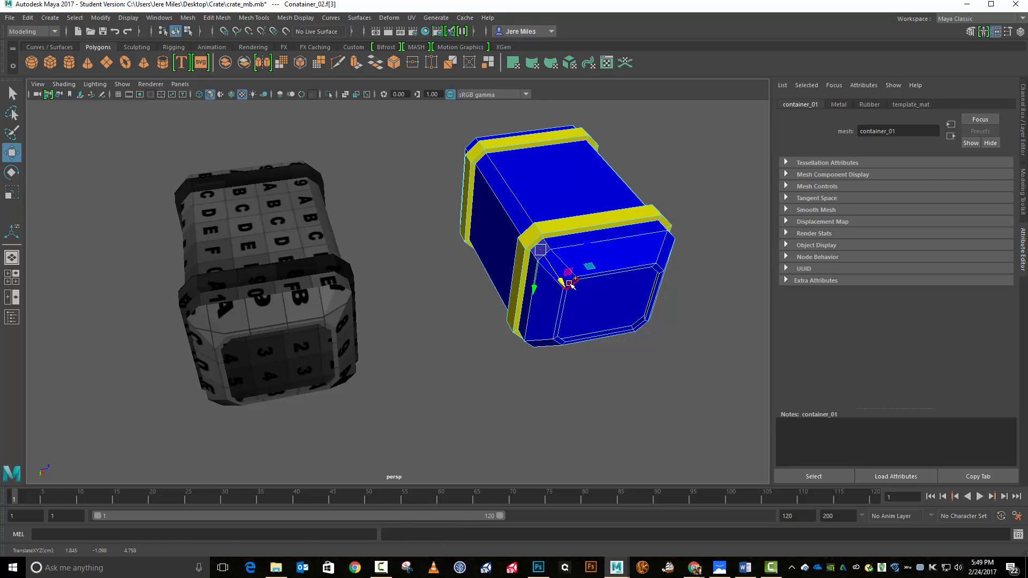
shift+click(541, 350)
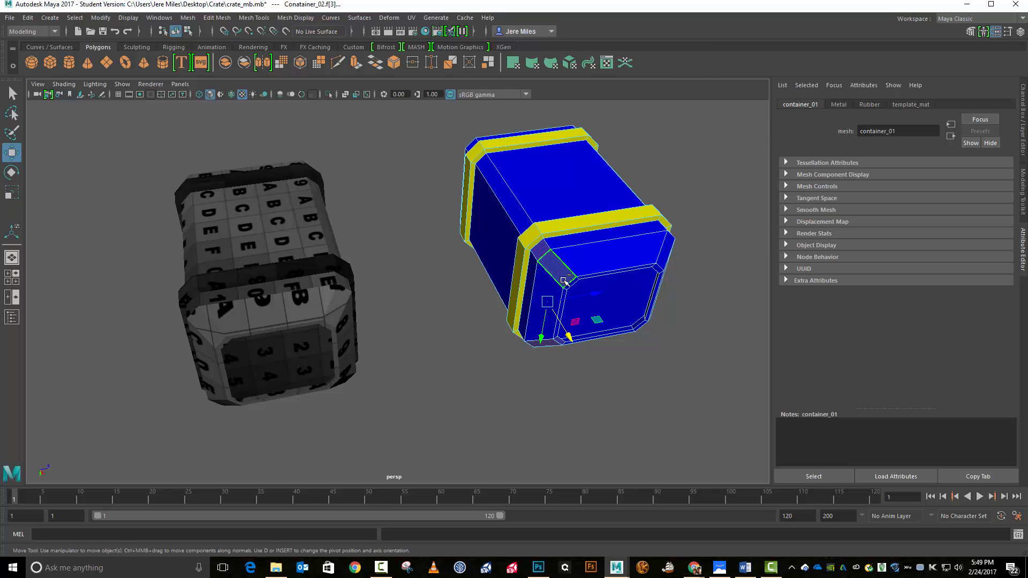
shift+click(660, 270)
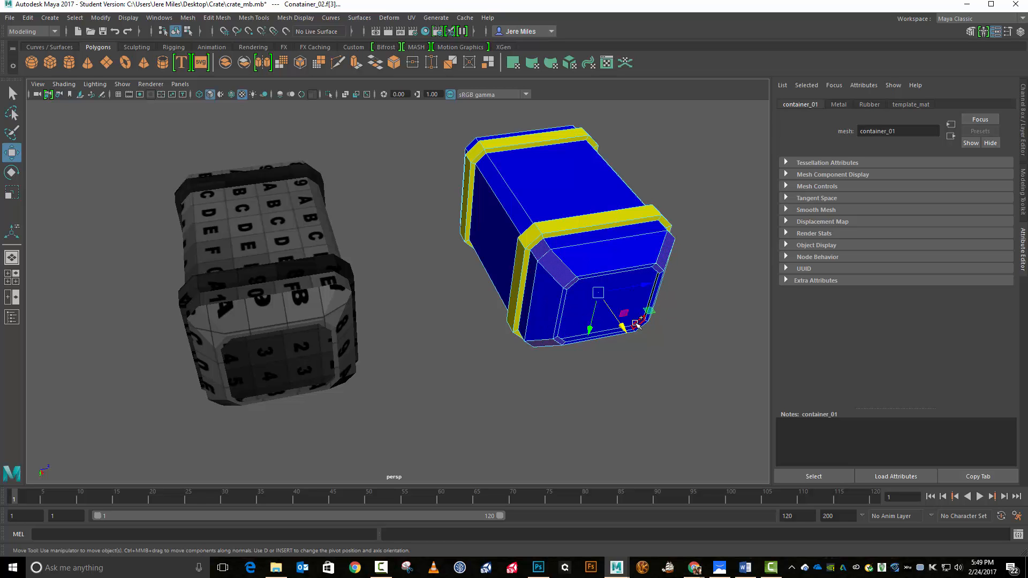
alt+drag(645, 350, 370, 336)
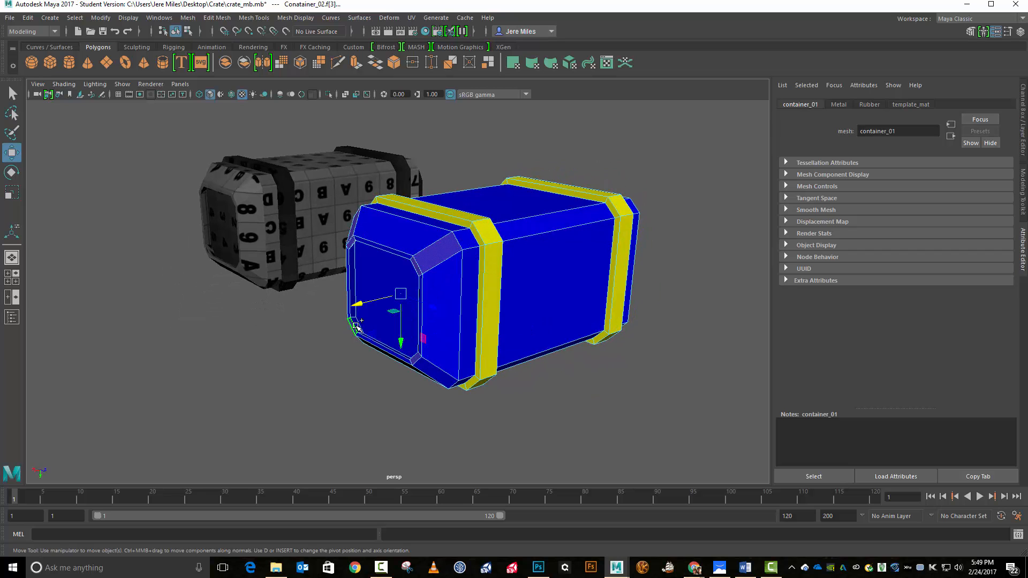
shift+click(464, 242)
alt+drag(466, 362, 484, 303)
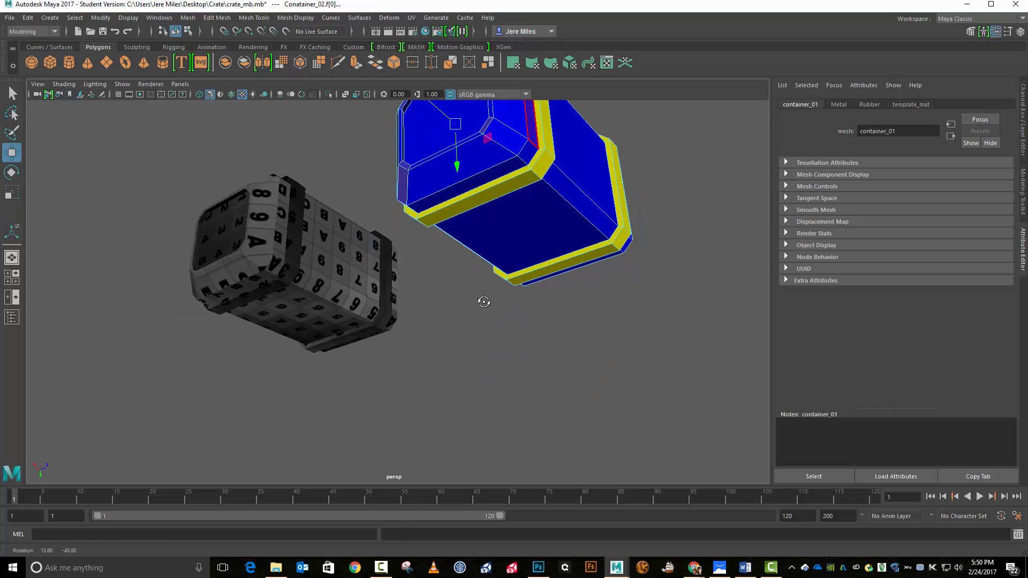
shift+click(528, 153)
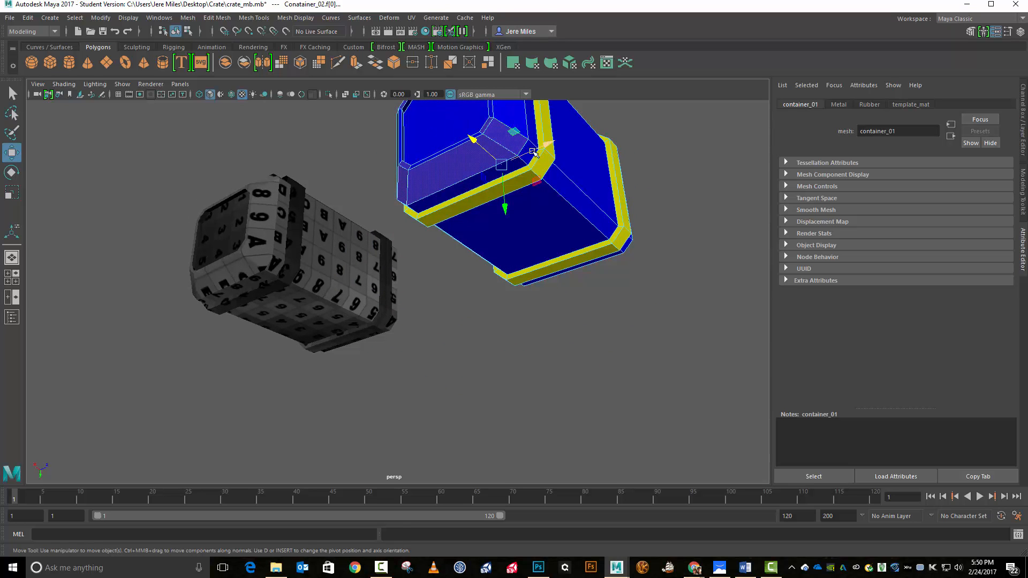
shift+click(471, 163)
click(533, 155)
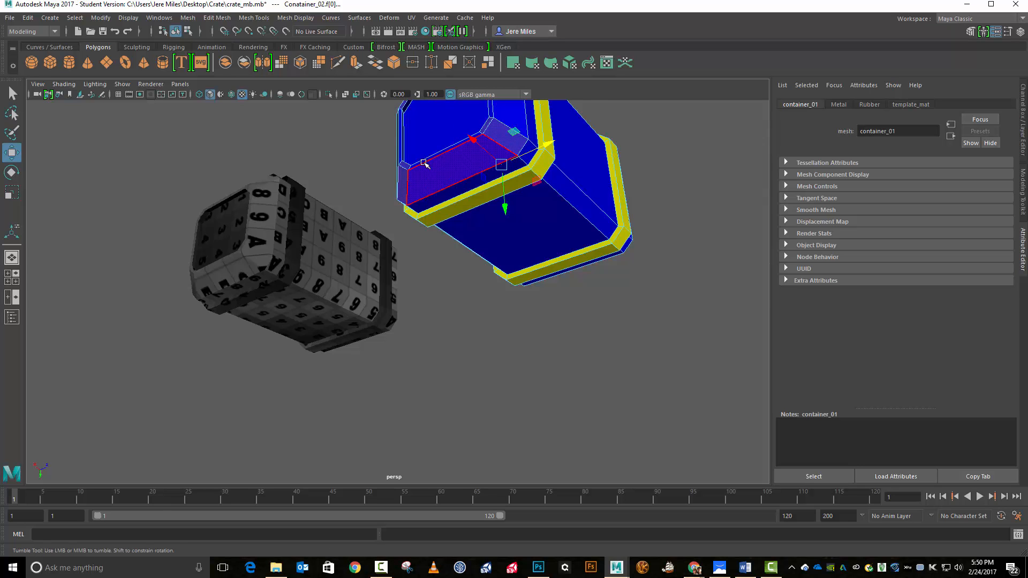
alt+drag(425, 163, 493, 210)
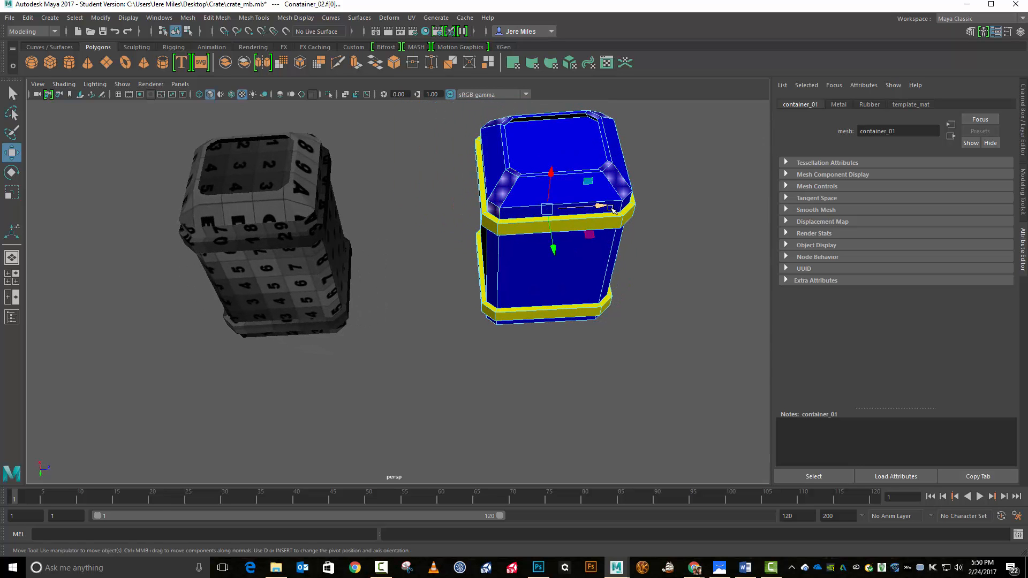
alt+drag(616, 188, 525, 225)
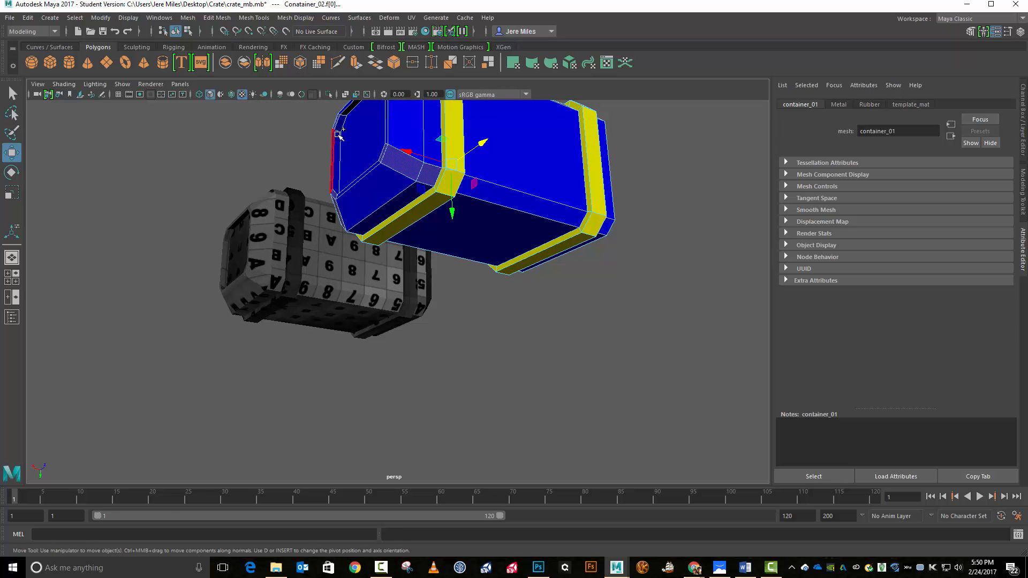
alt+drag(343, 126, 614, 262)
right_click(618, 260)
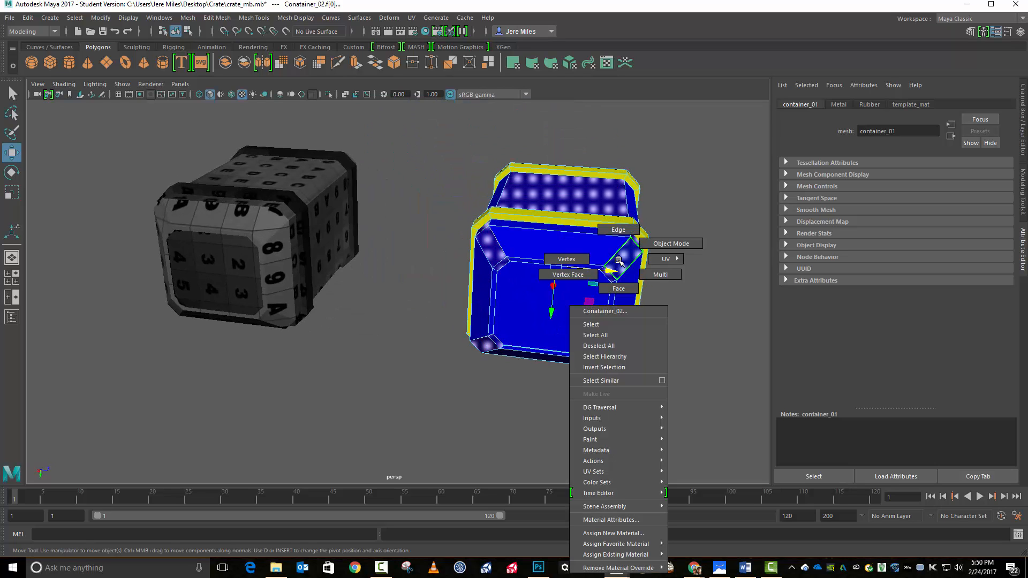
click(618, 260)
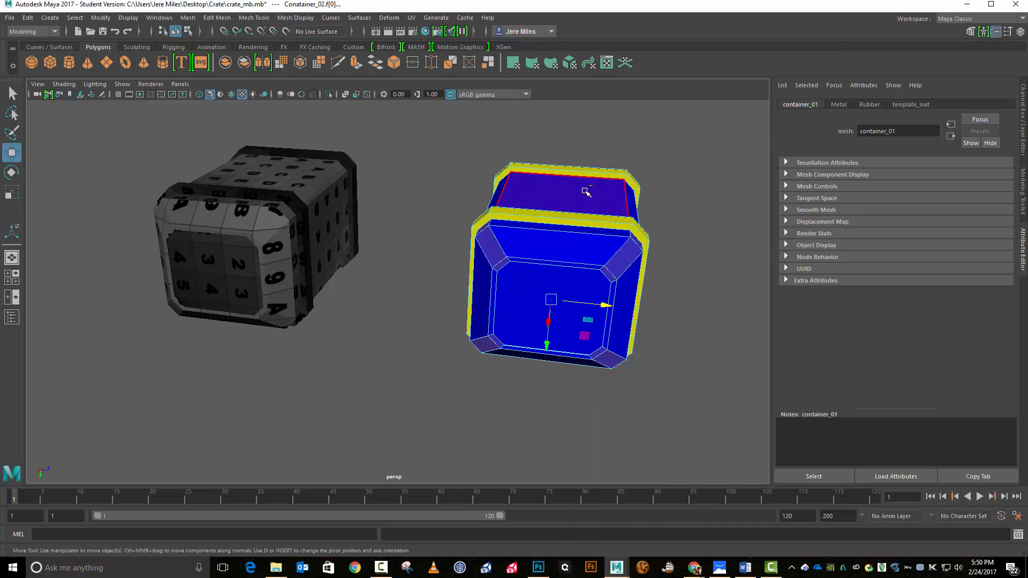
right_click(622, 262)
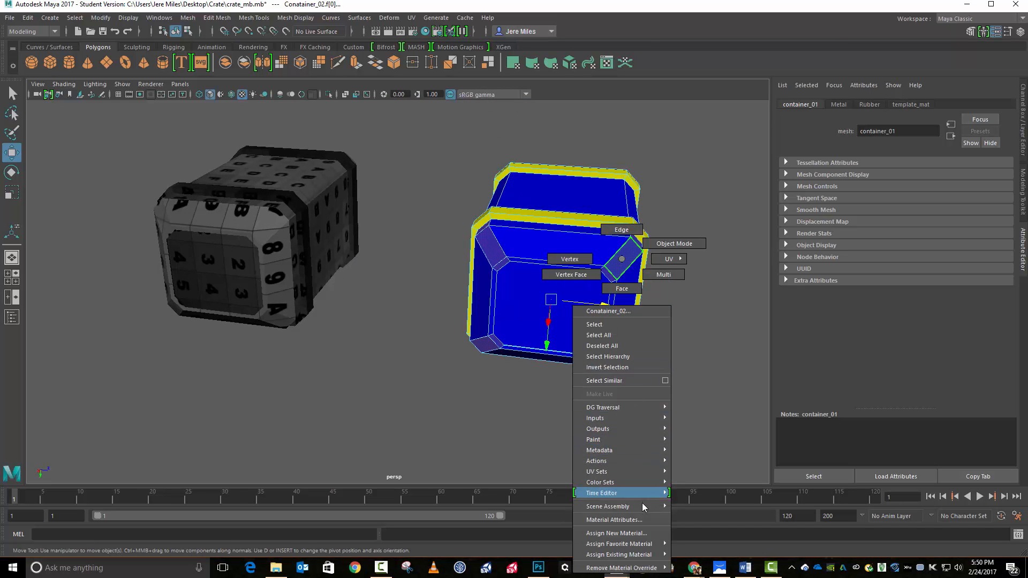
mouse_move(643, 558)
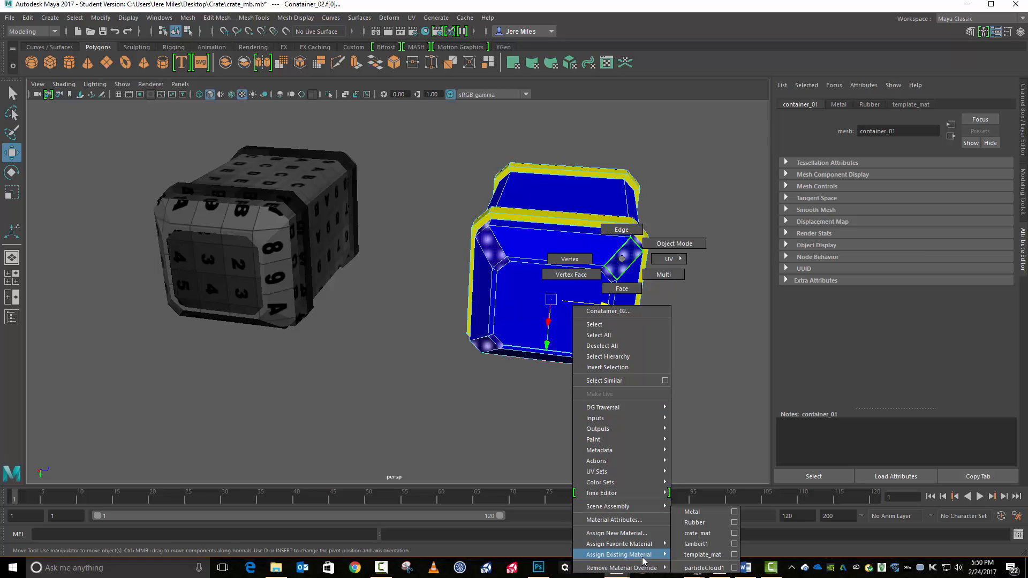
click(712, 524)
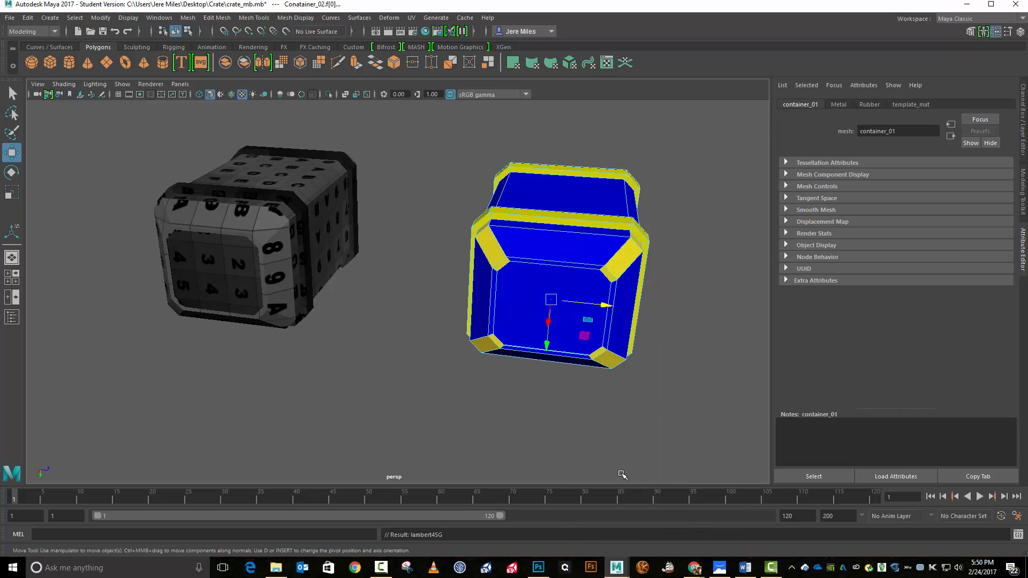
- Assign the existing Rubber material to the beveled faces at all four corners of the duplicated crate's opposite end cap
alt+drag(623, 474, 396, 431)
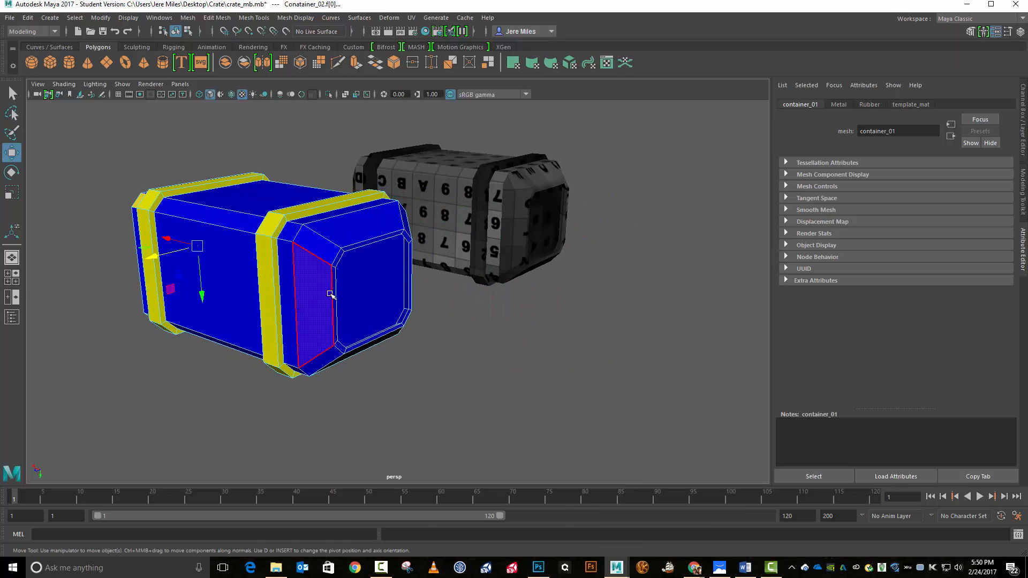
click(290, 240)
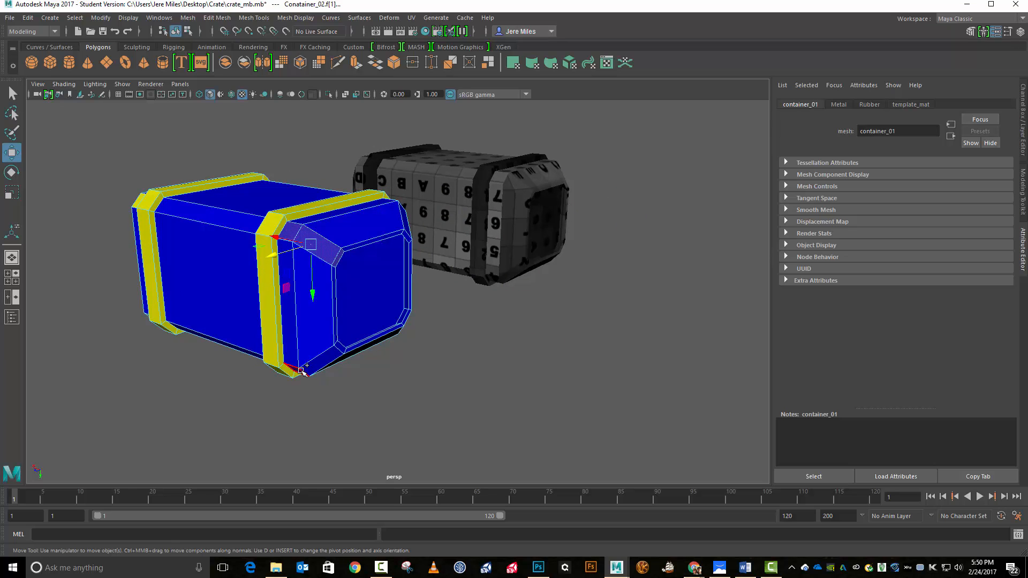
shift+click(323, 358)
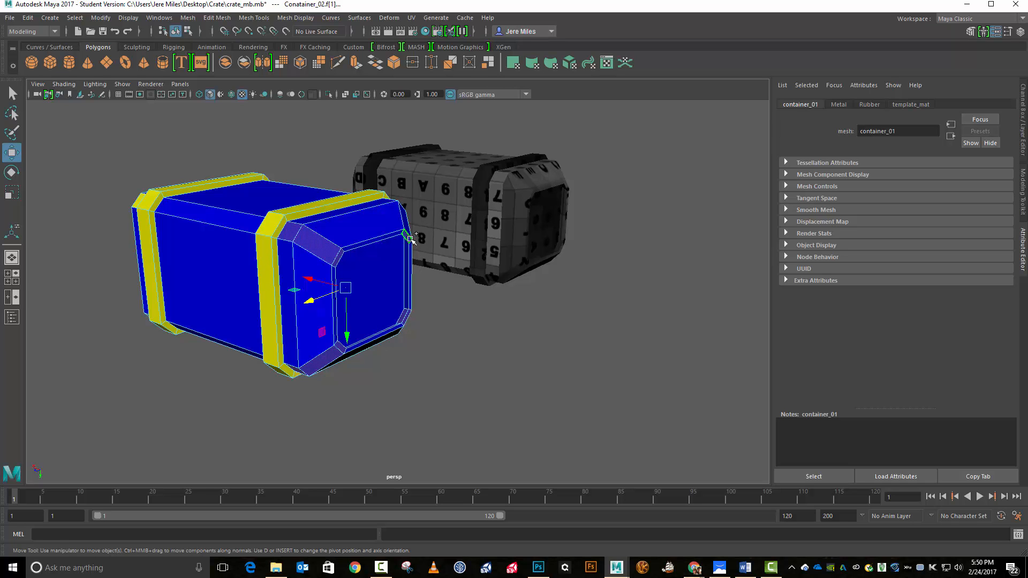
alt+drag(475, 317, 349, 223)
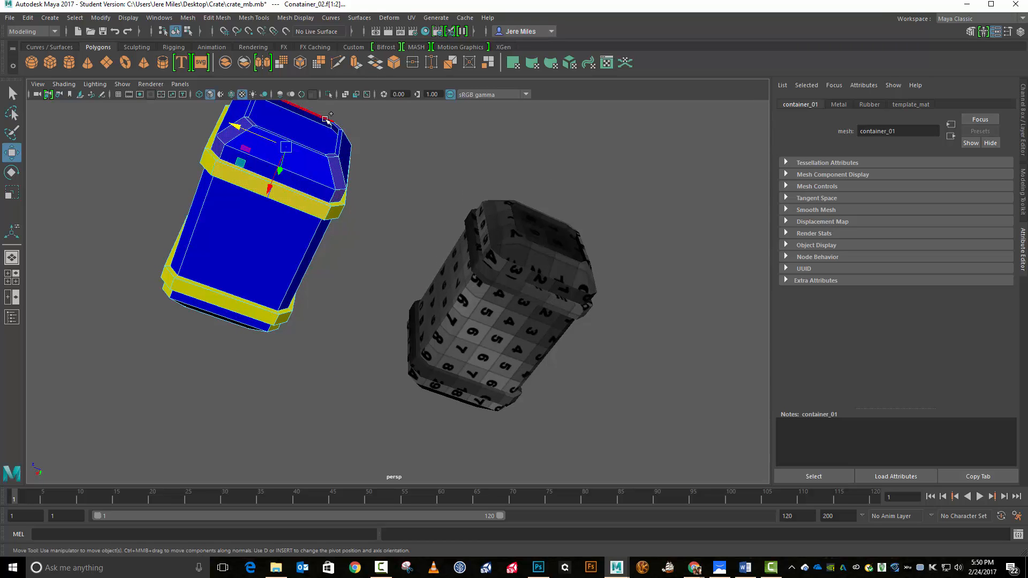
alt+drag(399, 131, 321, 141)
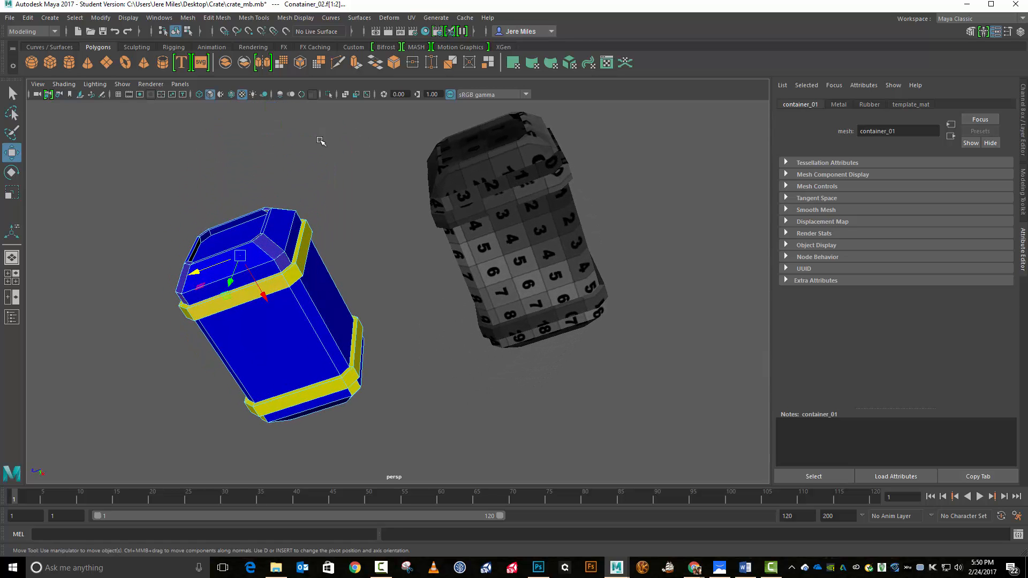
alt+drag(230, 224, 193, 277)
click(185, 273)
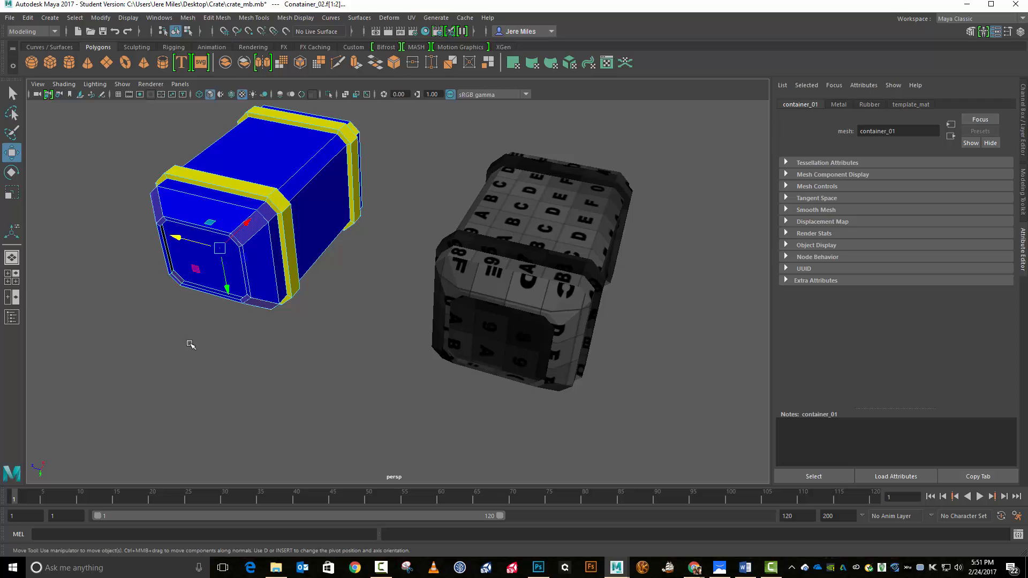
alt+drag(190, 345, 375, 284)
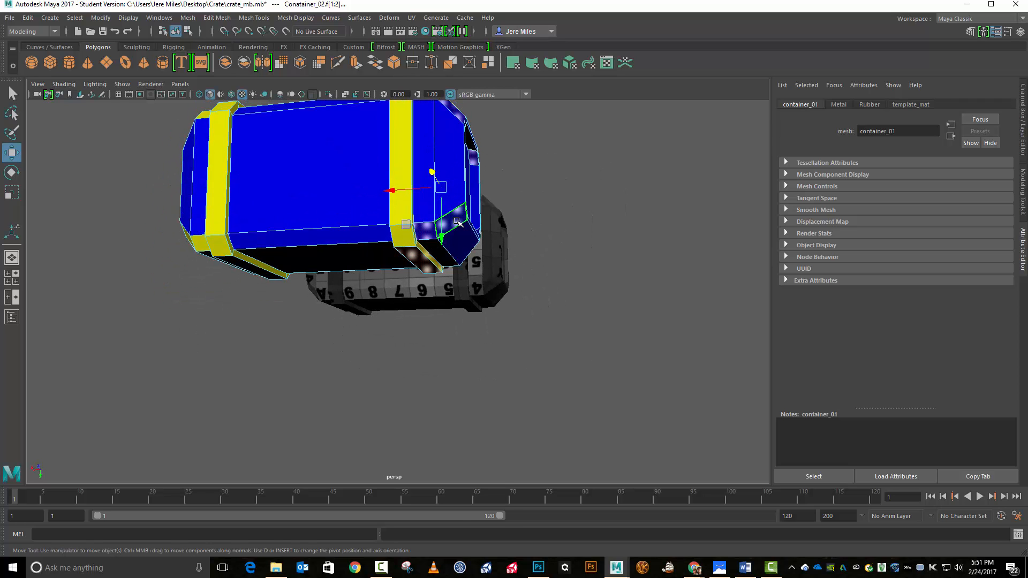
right_click(458, 221)
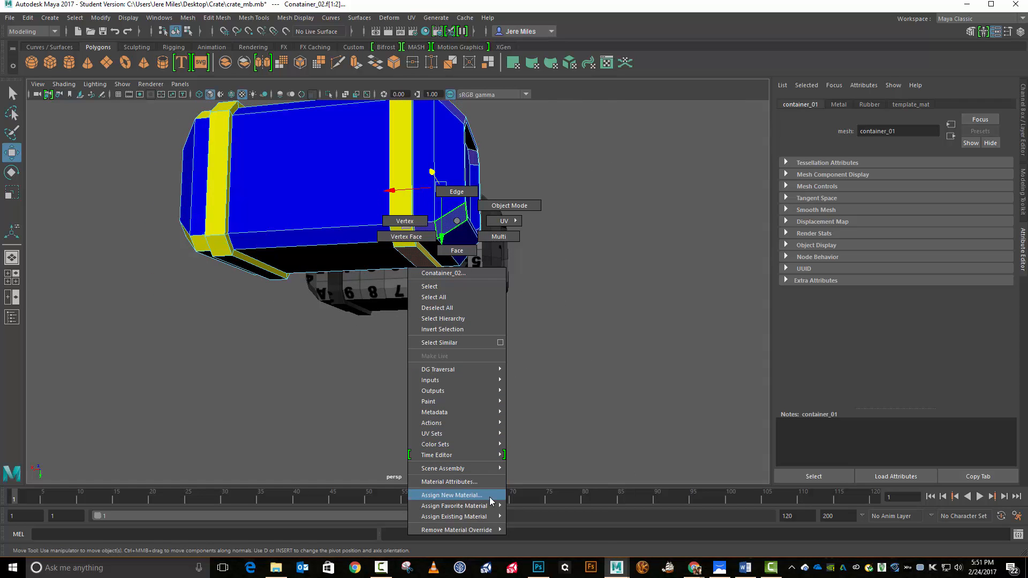
mouse_move(488, 517)
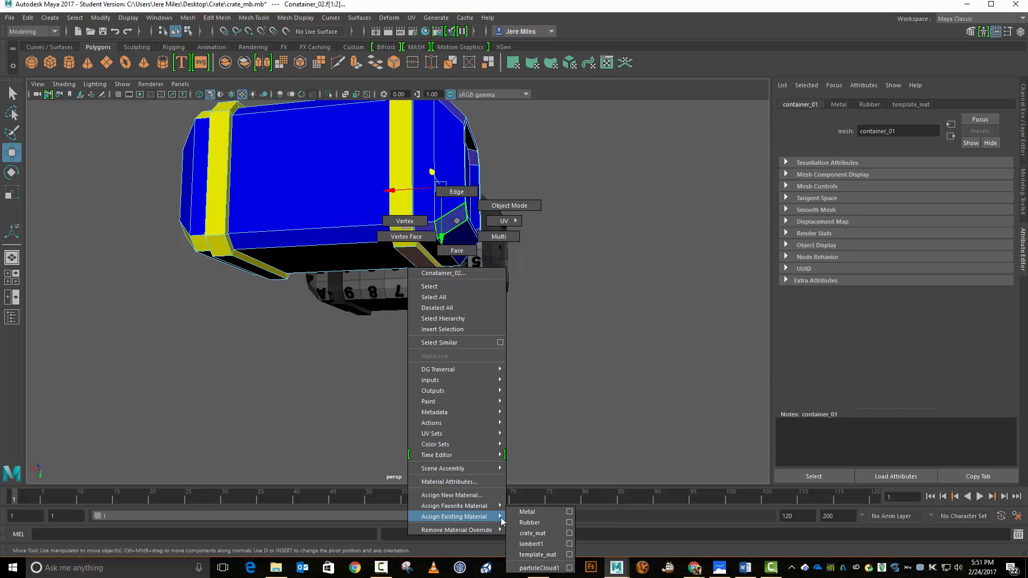
click(529, 523)
- Assign the existing Rubber material to the four narrow rim faces around the recessed panel on the opposite end cap
alt+drag(389, 303, 305, 254)
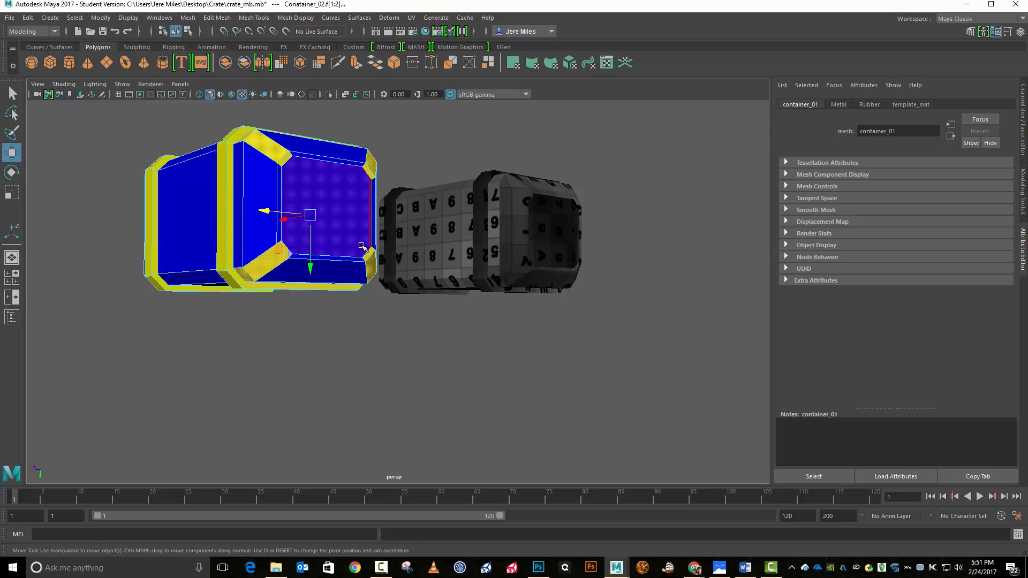
alt+drag(362, 247, 341, 202)
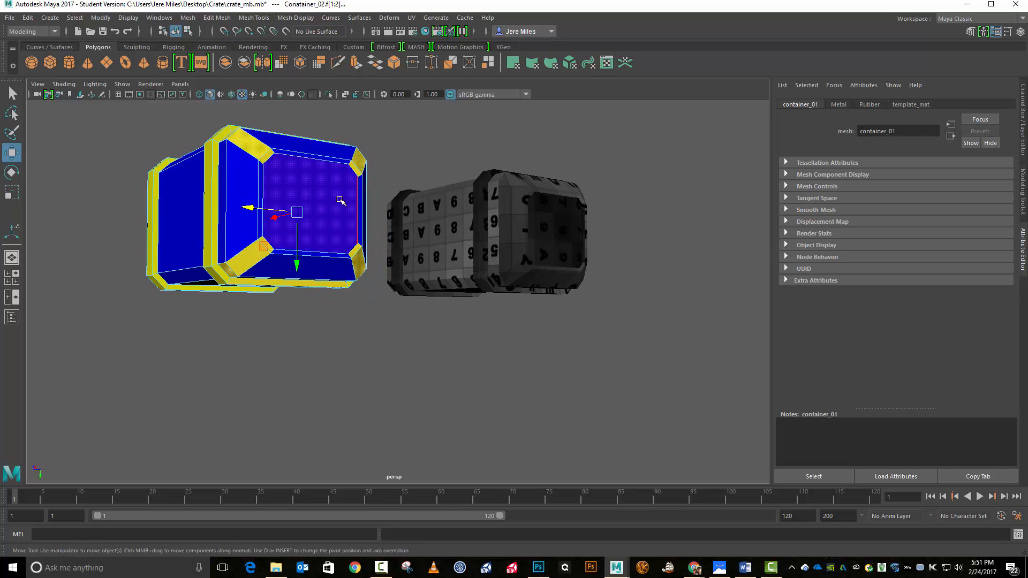
click(313, 157)
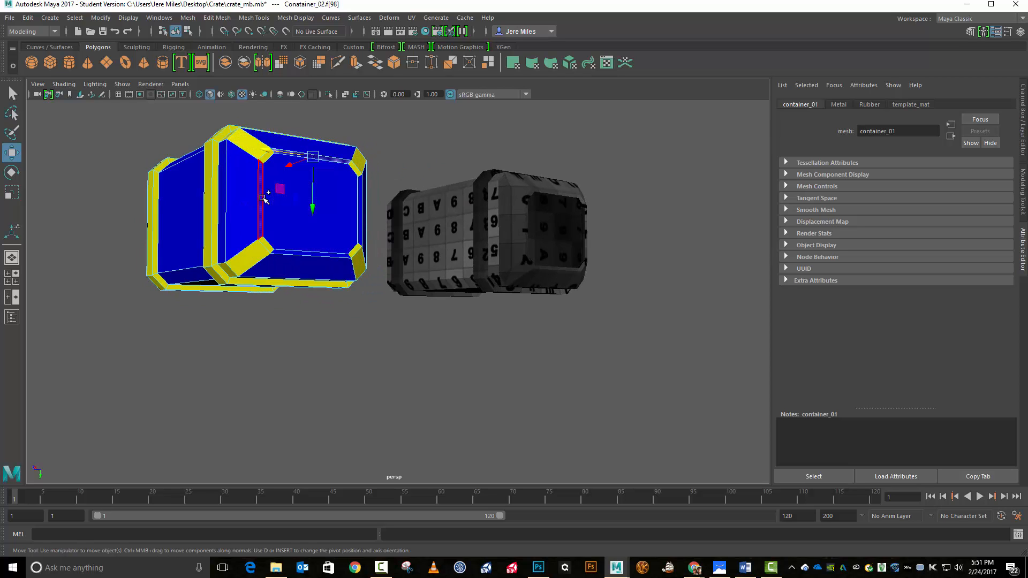
click(324, 271)
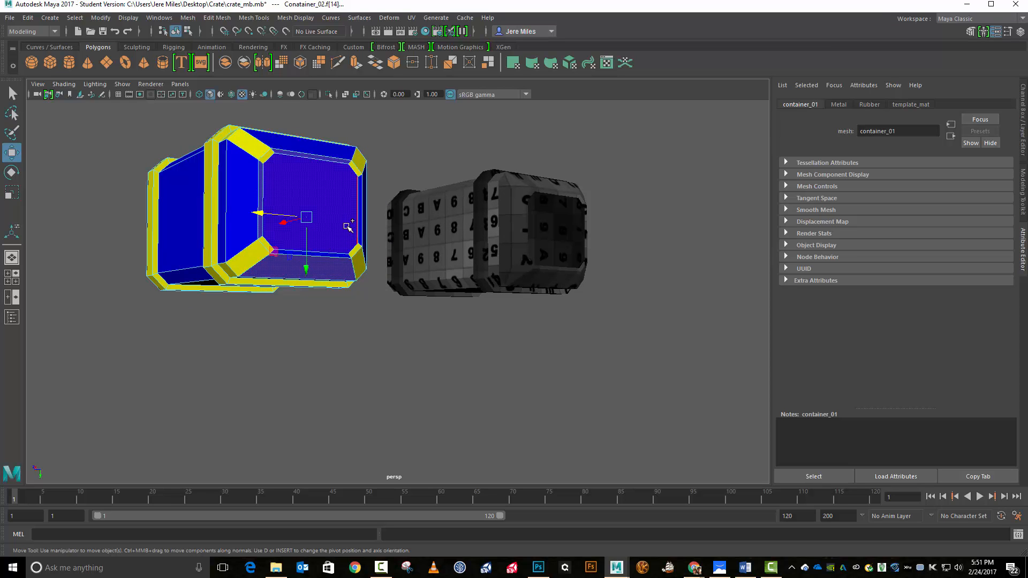
ctrl+click(324, 271)
shift+click(326, 254)
shift+click(360, 219)
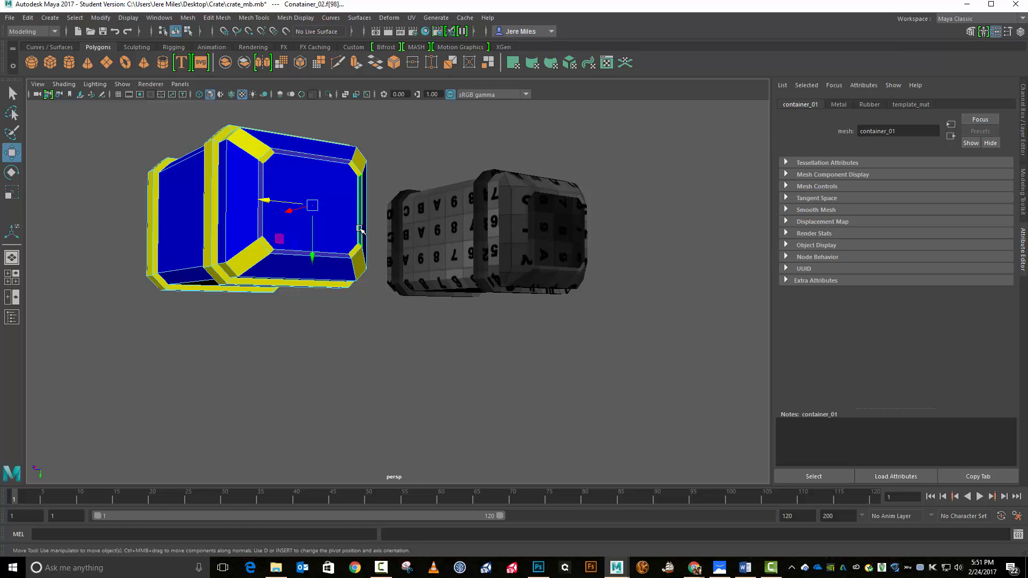
right_drag(364, 229, 420, 525)
- Assign the existing Rubber material to the four narrow rim faces around the recessed panel on the first end cap
alt+drag(389, 337, 528, 361)
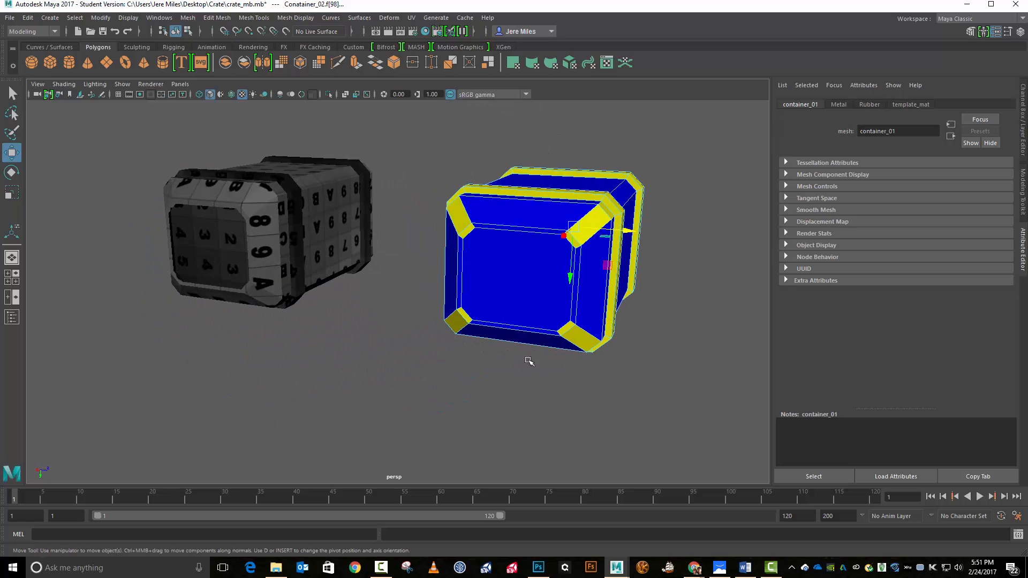
click(499, 230)
shift+click(461, 263)
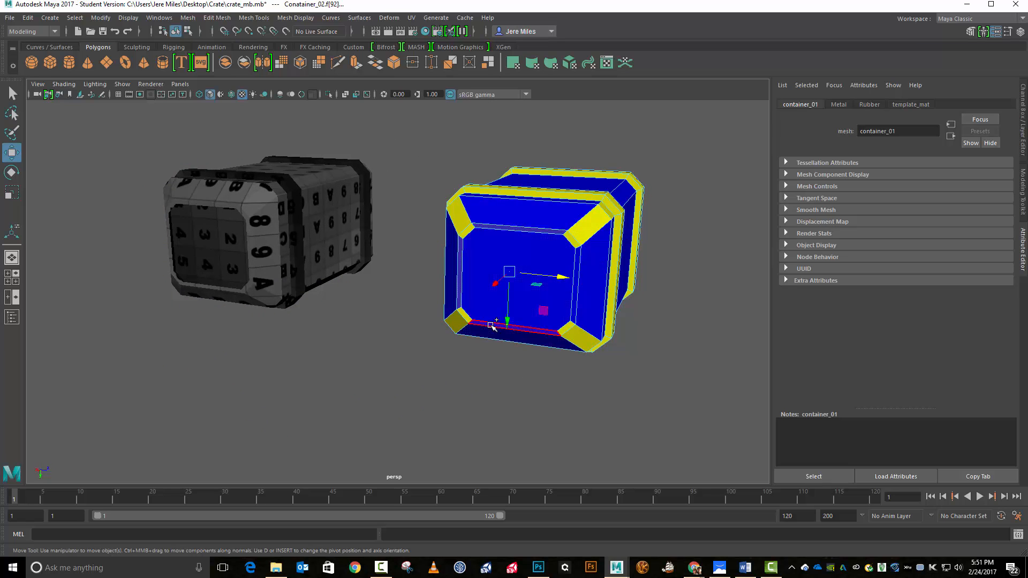
shift+click(530, 325)
shift+click(575, 293)
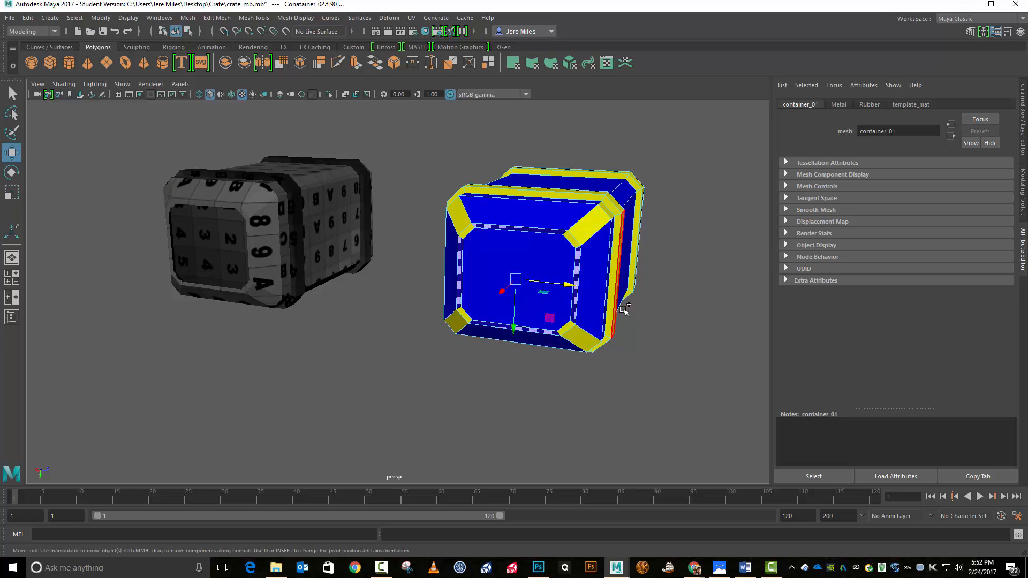
right_click(578, 259)
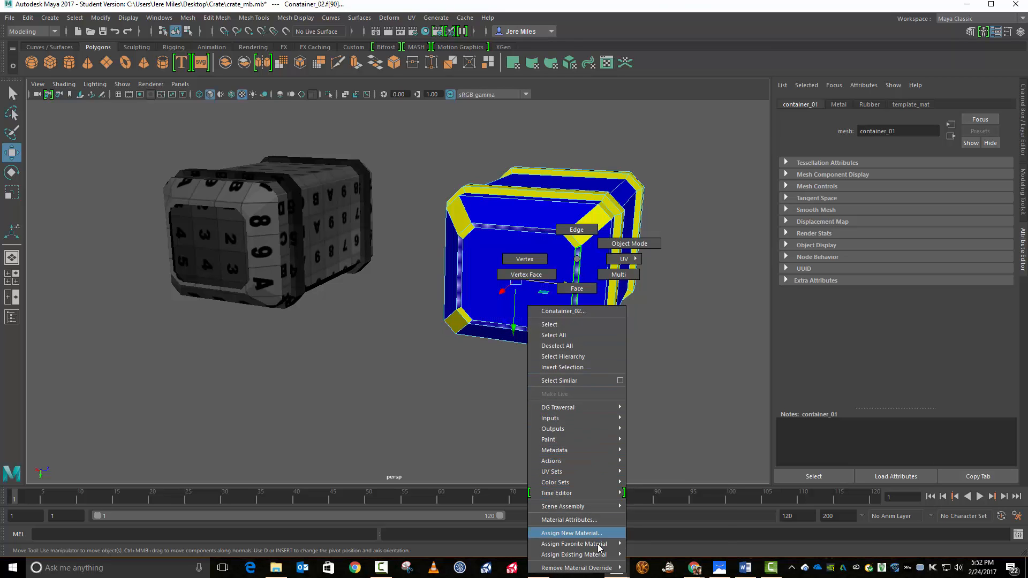
mouse_move(600, 555)
click(659, 523)
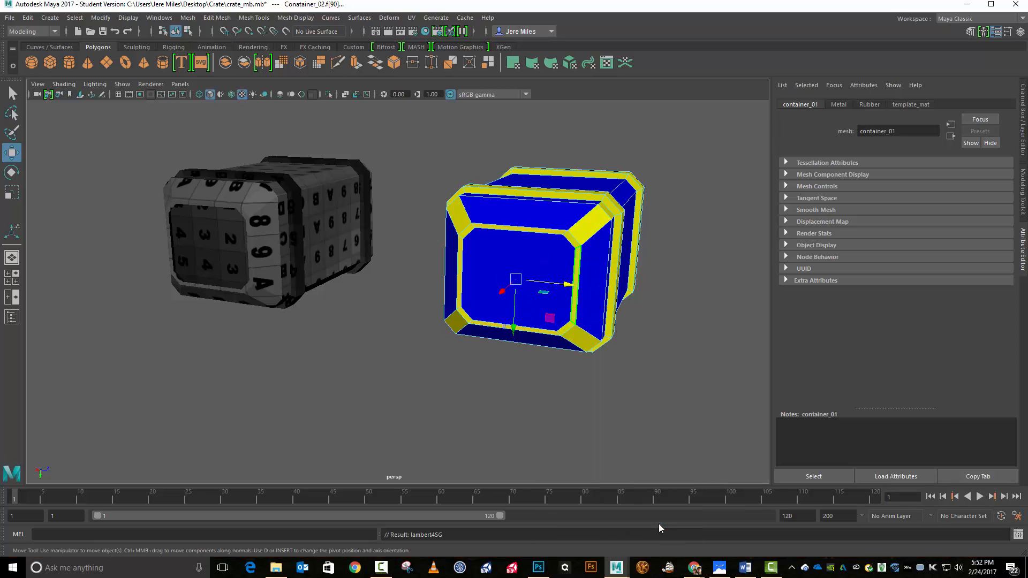
- Return the duplicated crate to object mode and set its Translate Z to 0 so it overlaps the original
alt+drag(489, 388, 520, 411)
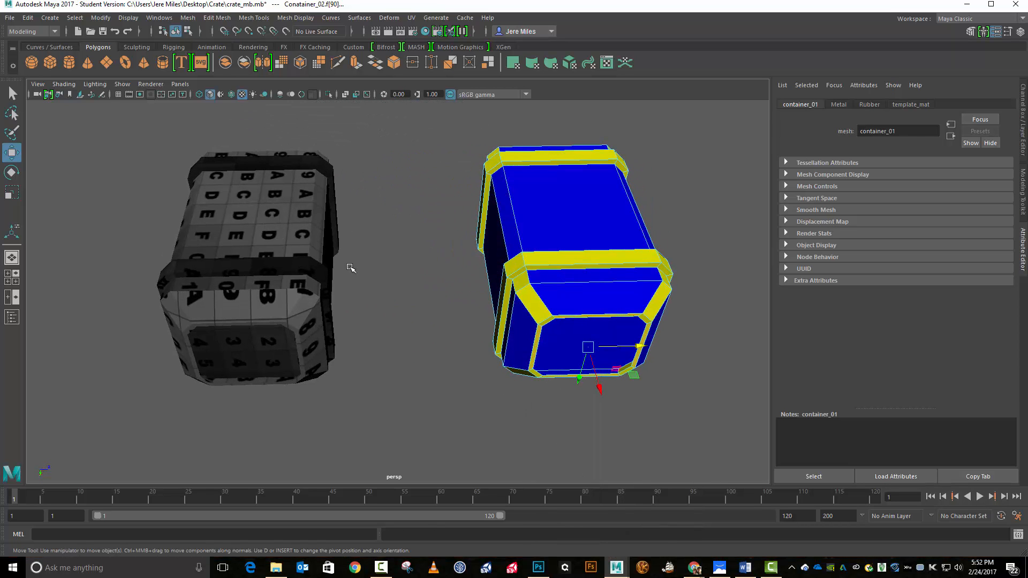
right_click(693, 248)
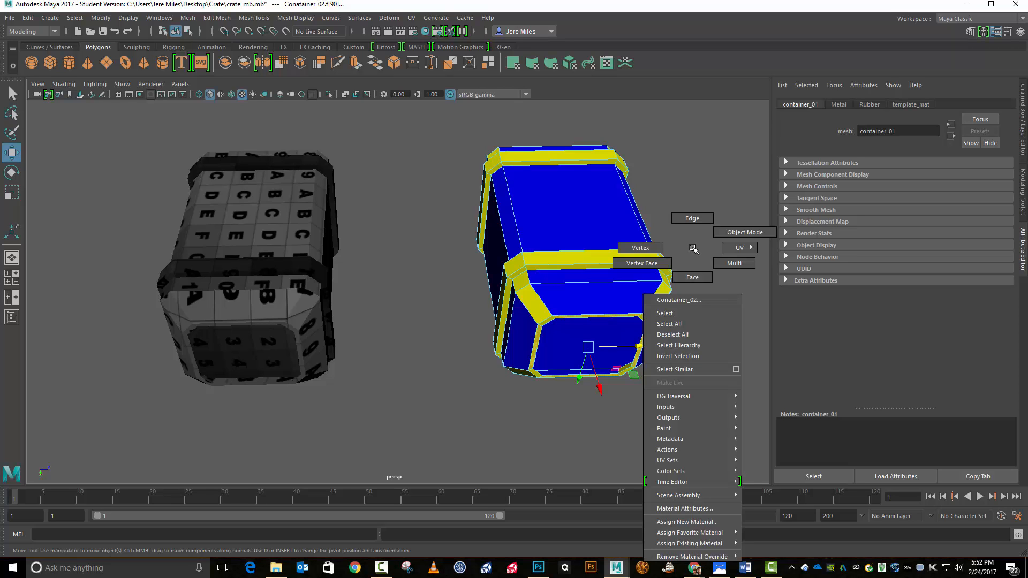
click(733, 236)
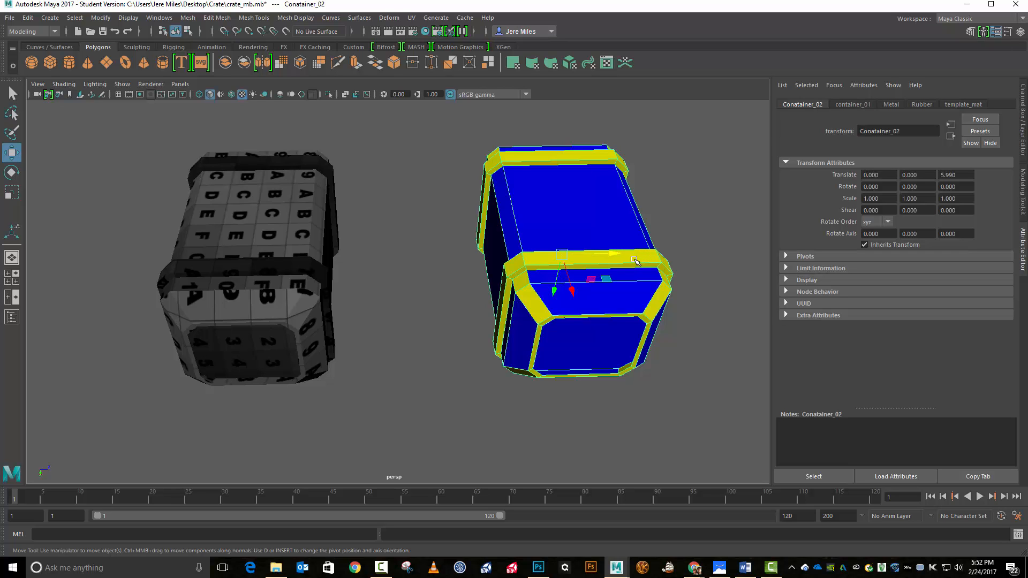
key(ctrl+a)
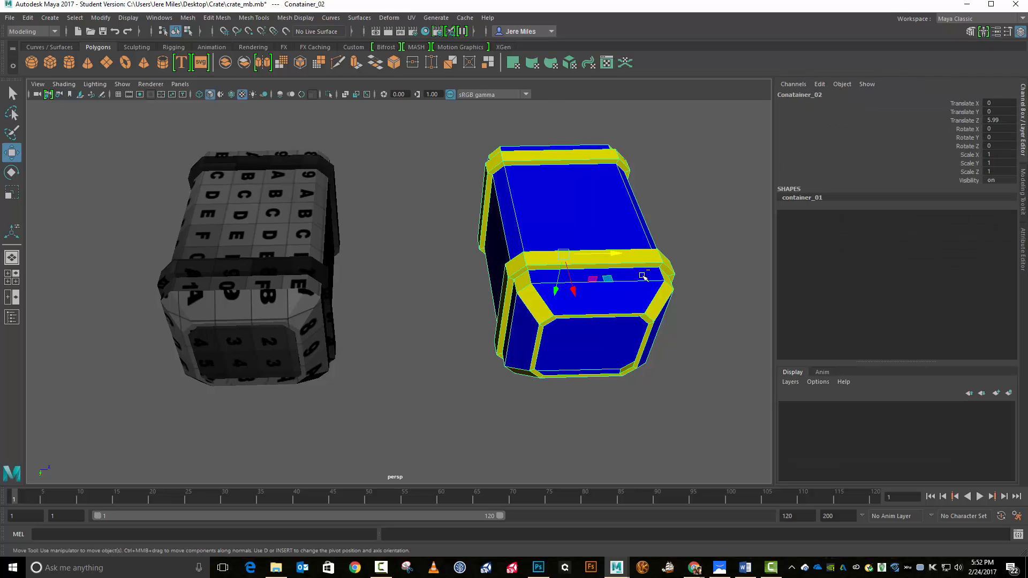
key(ctrl+a)
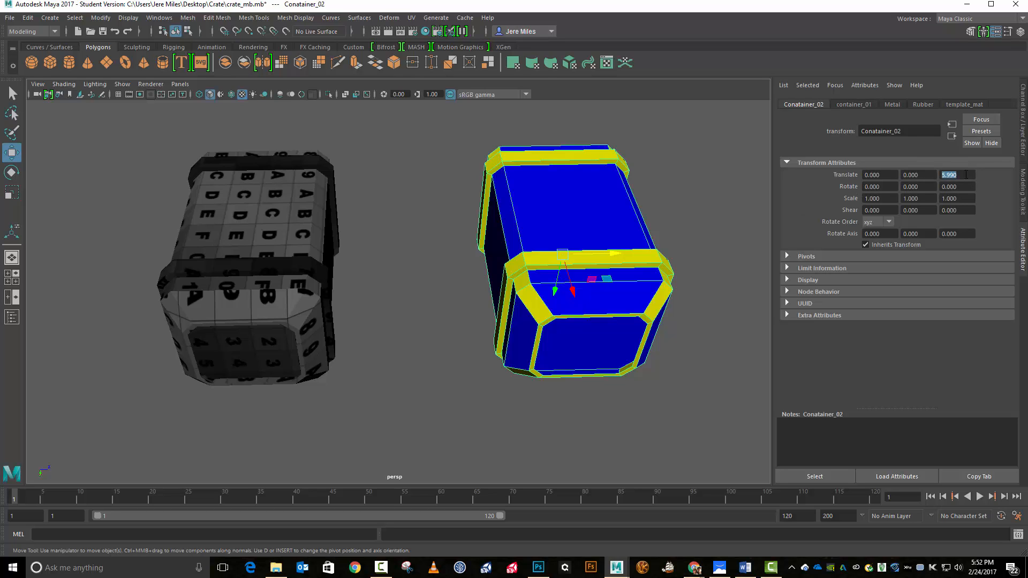
text(0)
key(Return)
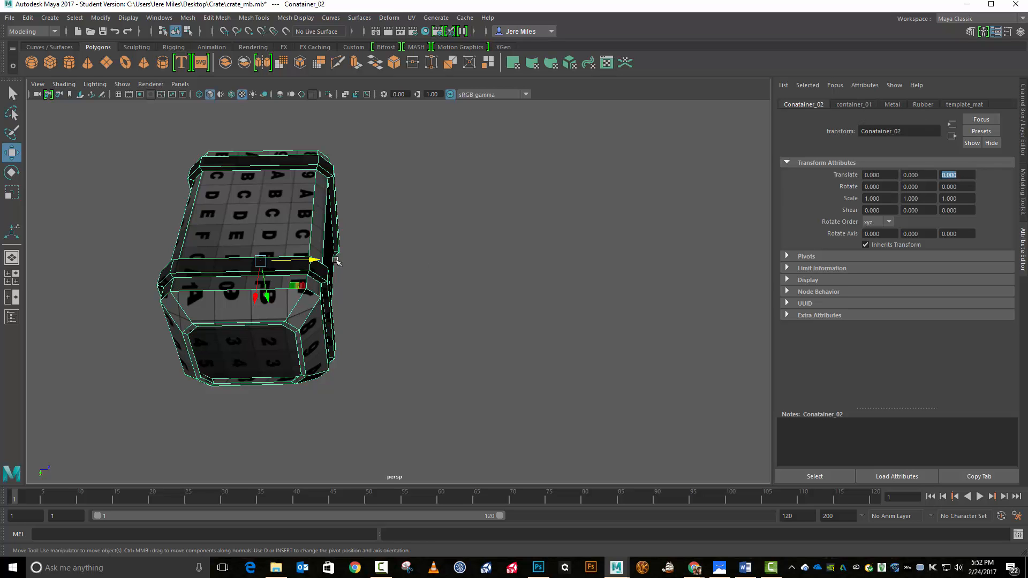
alt+drag(399, 280, 589, 322)
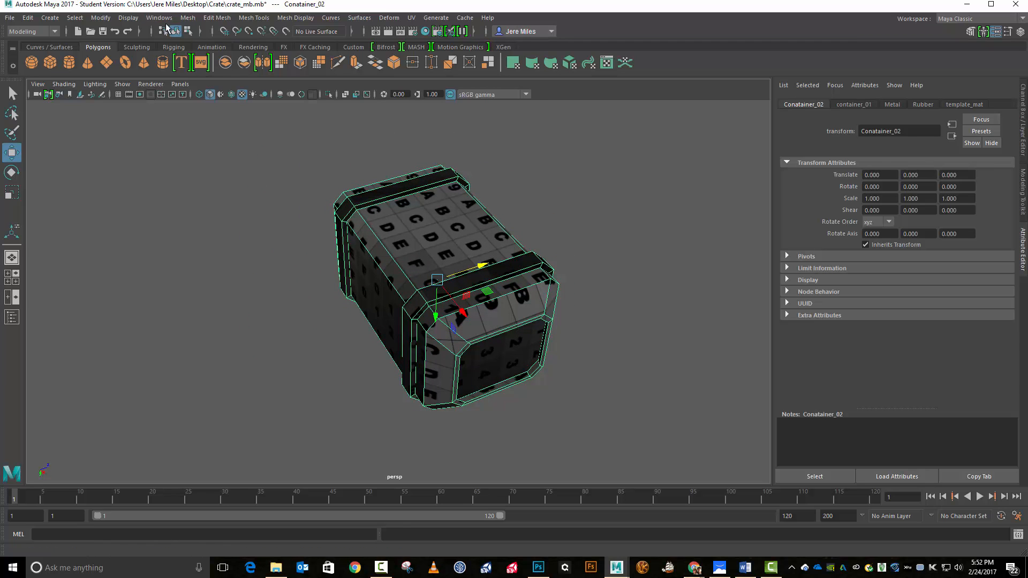
- Delete all leftover computerTerminalMesh01 and scifiDoorwayMesh01 objects, from computerTerminalMesh01:pCube2 through scifiDoorwayMesh01:pPipe04, using the Outliner
click(164, 19)
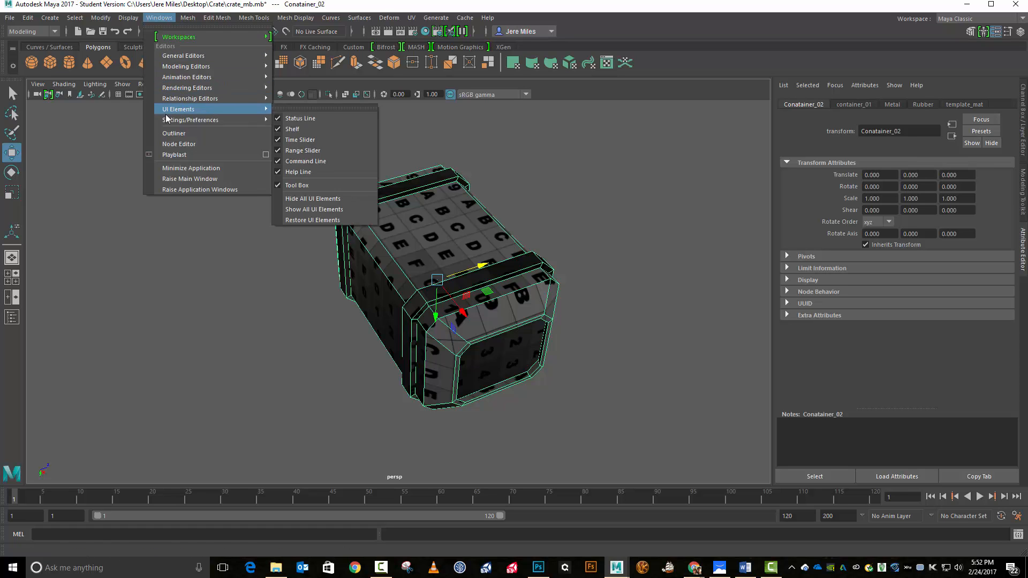
click(164, 132)
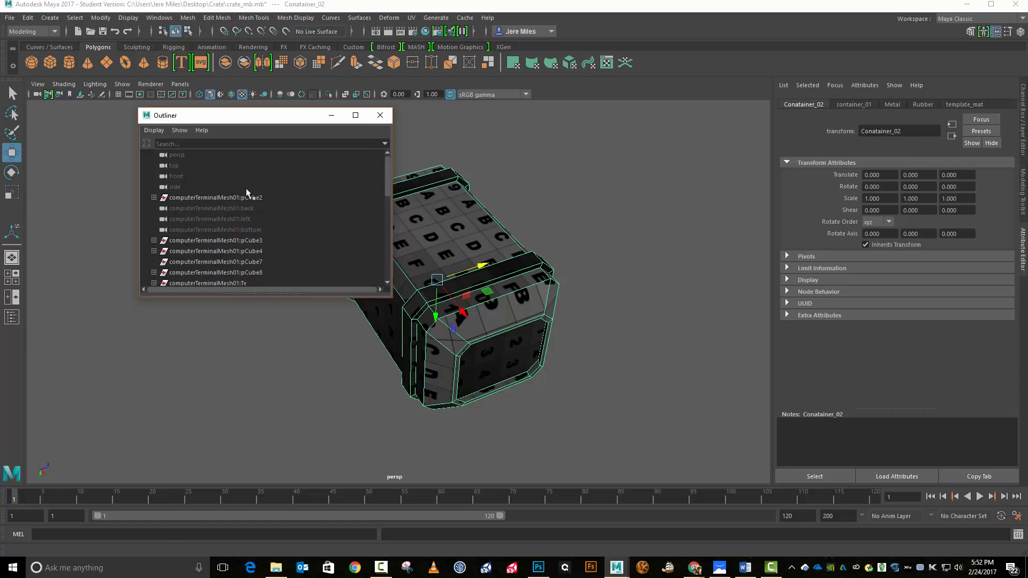
click(240, 198)
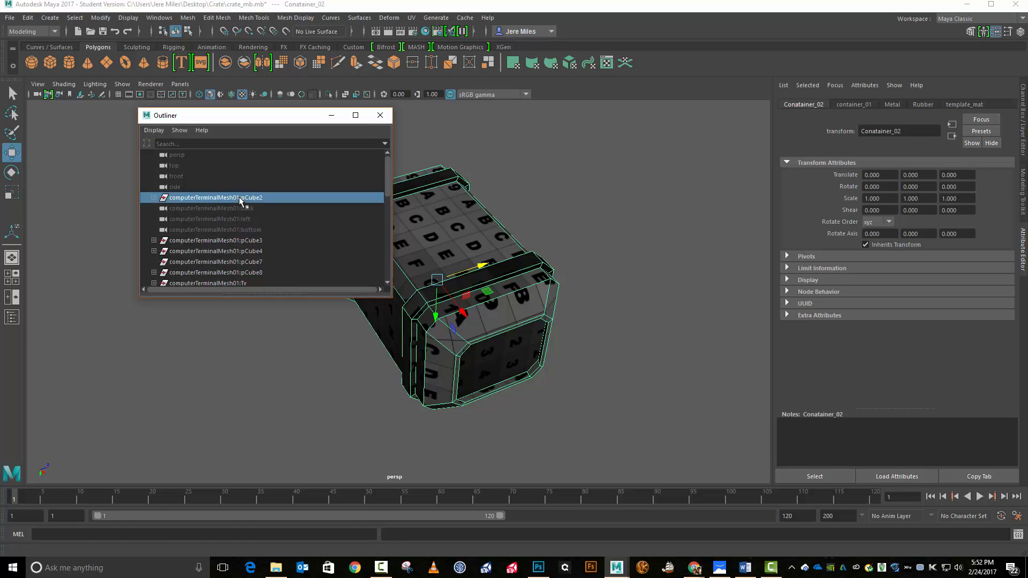
scroll(263, 223, down, 5)
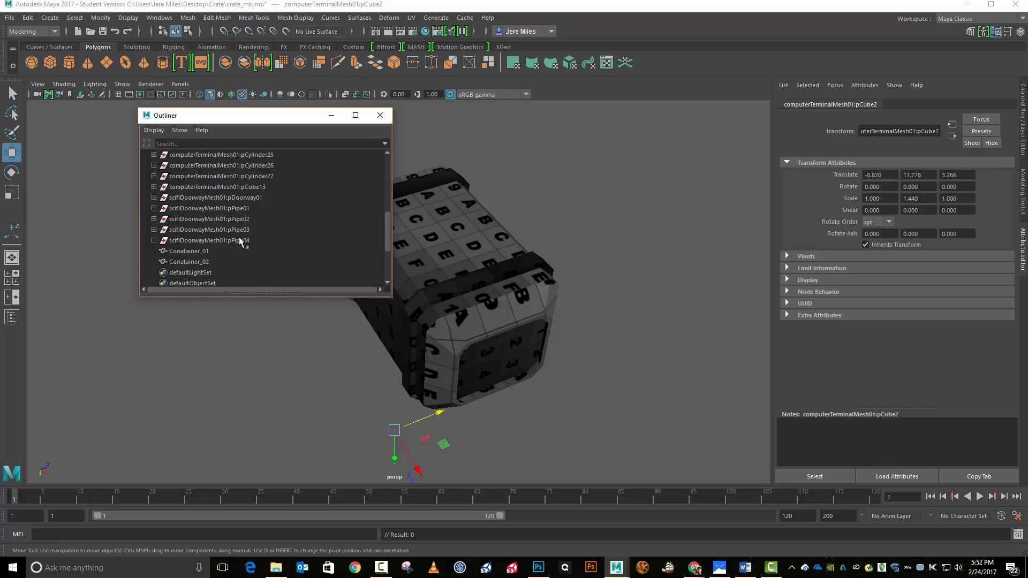
shift+click(244, 241)
key(Delete)
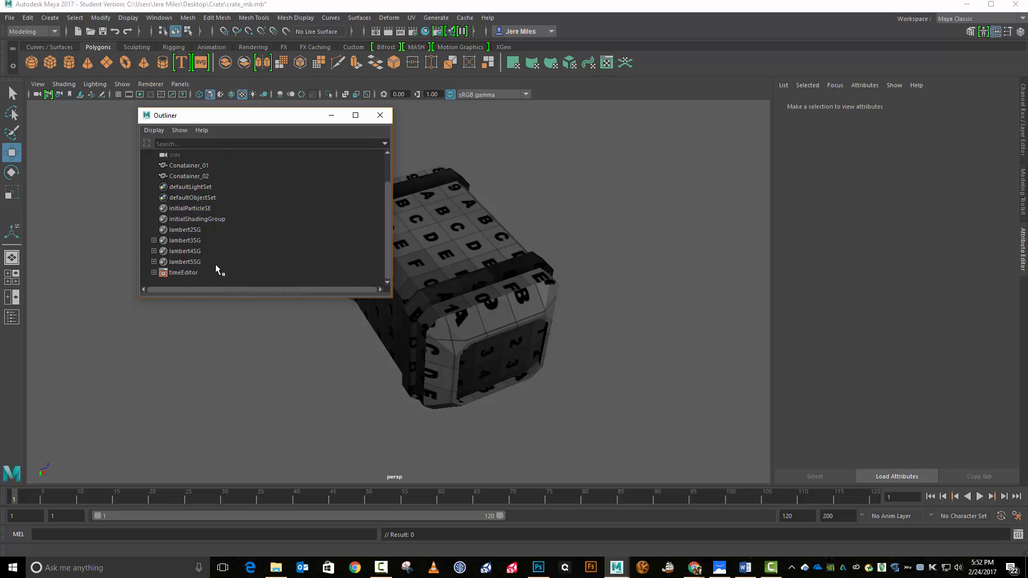
scroll(216, 264, up, 1)
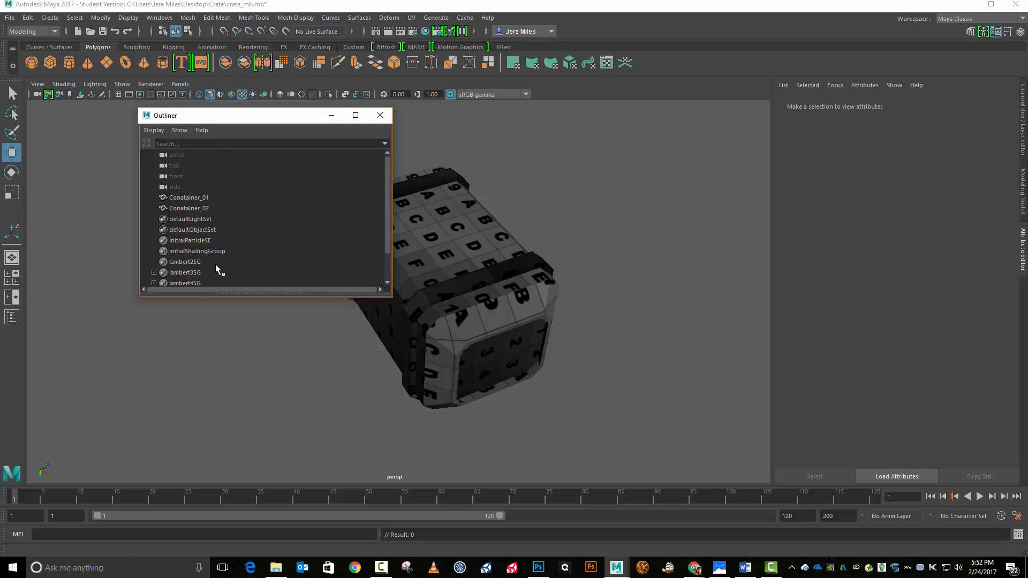
- Compare Conatainer_01 and Conatainer_02 in the Outliner, checking their transform values and that they overlap, and close it
click(184, 197)
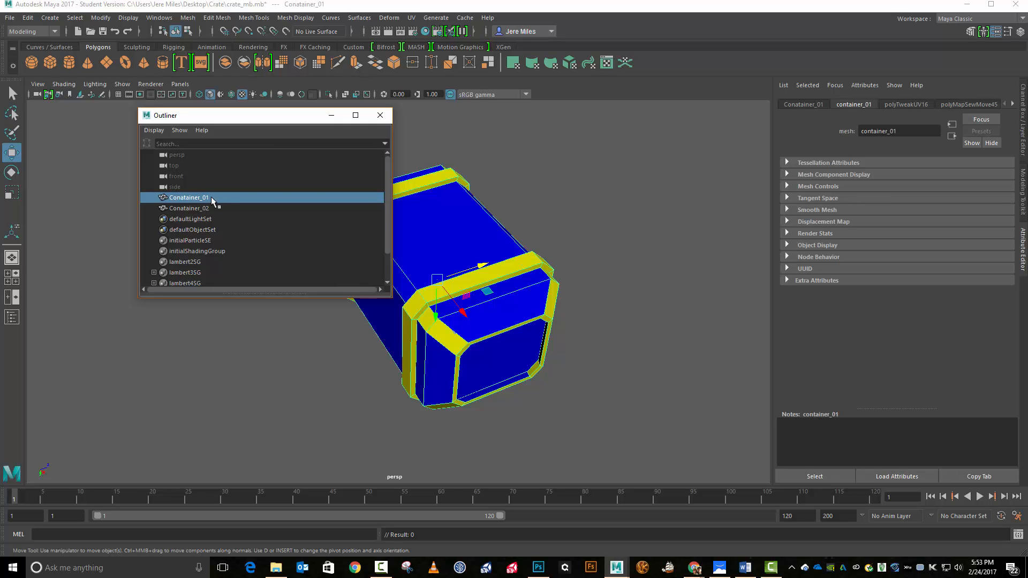
click(792, 105)
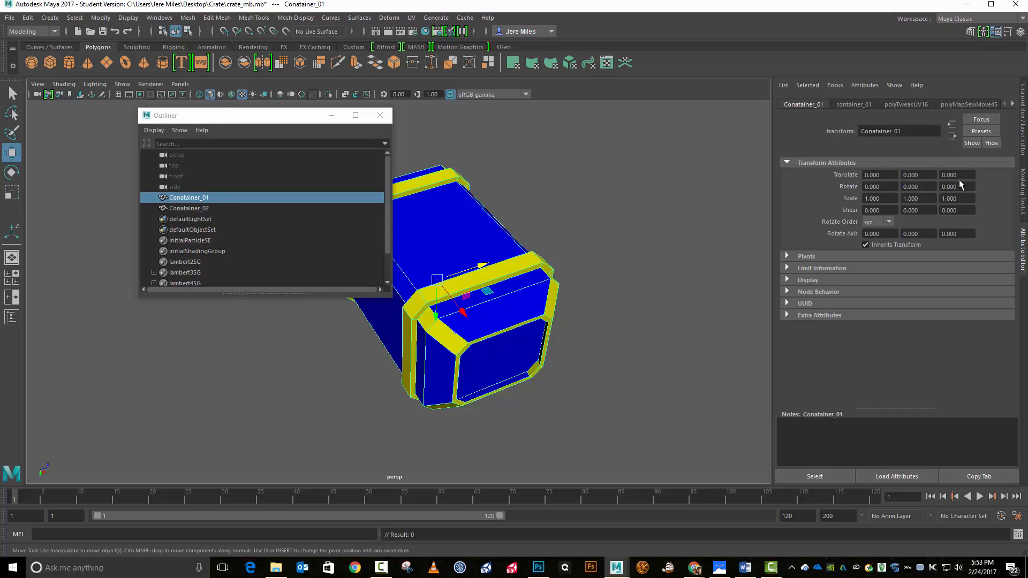
click(181, 208)
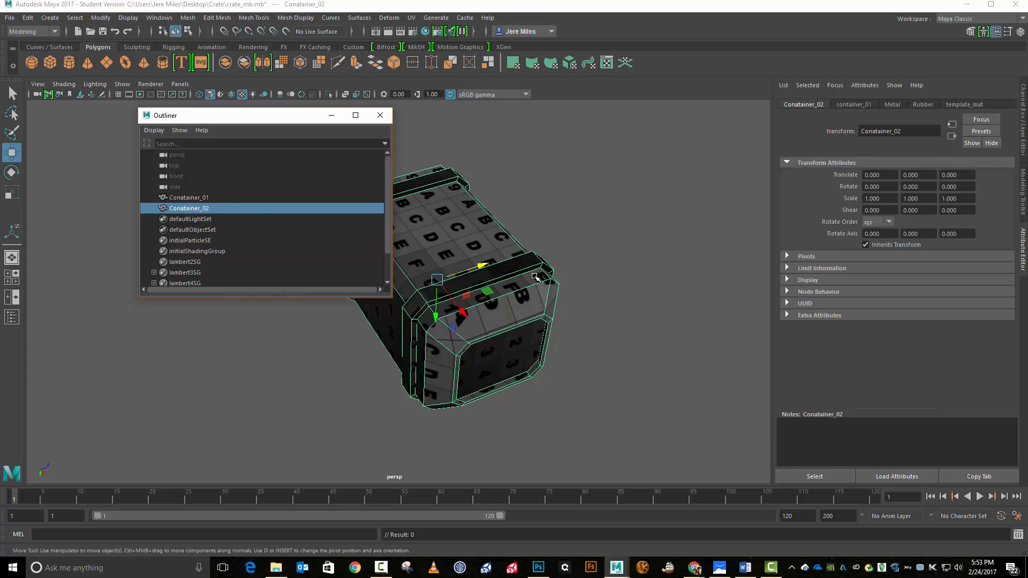
click(211, 196)
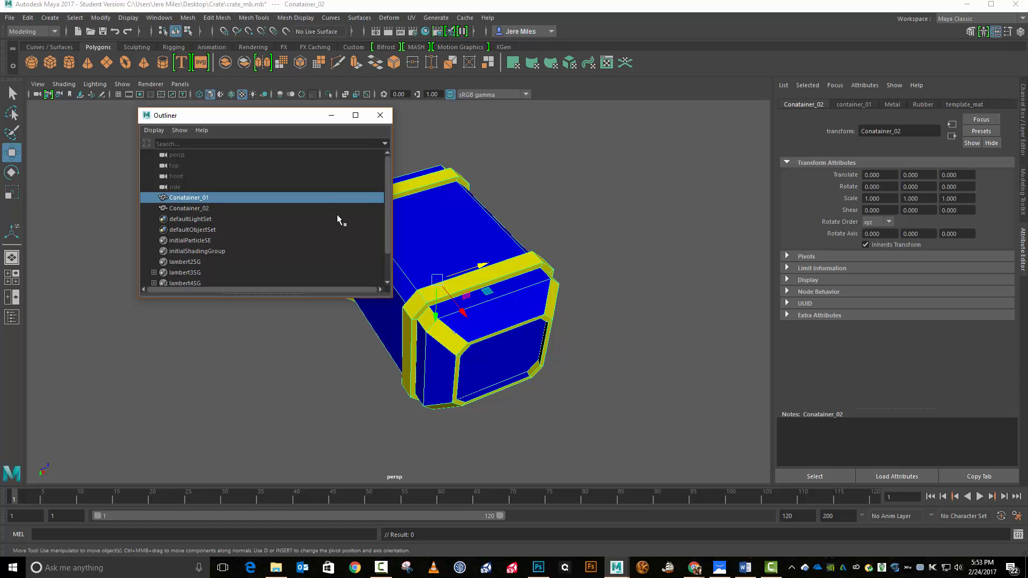
click(206, 209)
click(205, 199)
click(205, 209)
click(203, 199)
click(205, 209)
double_click(205, 209)
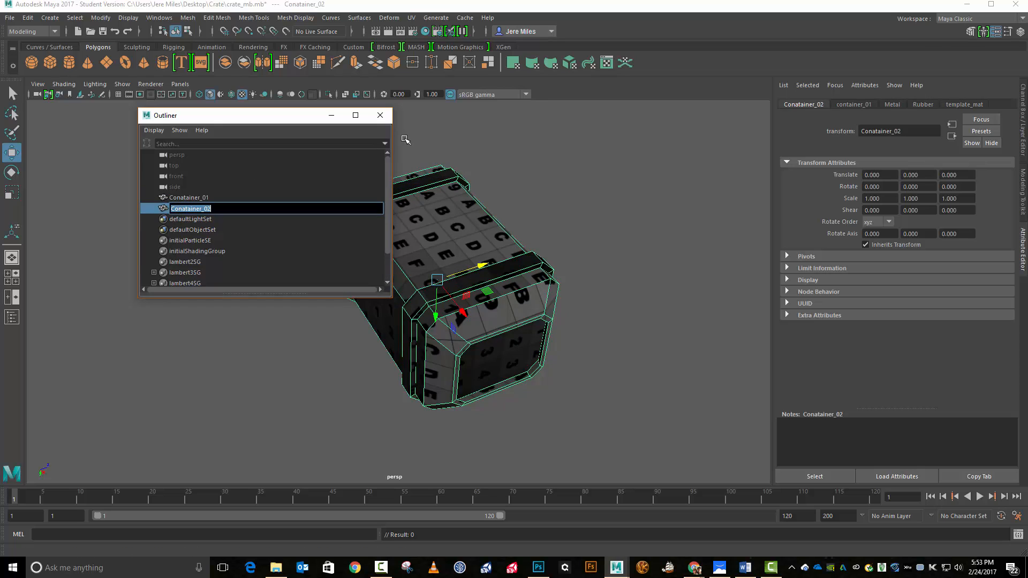
click(381, 117)
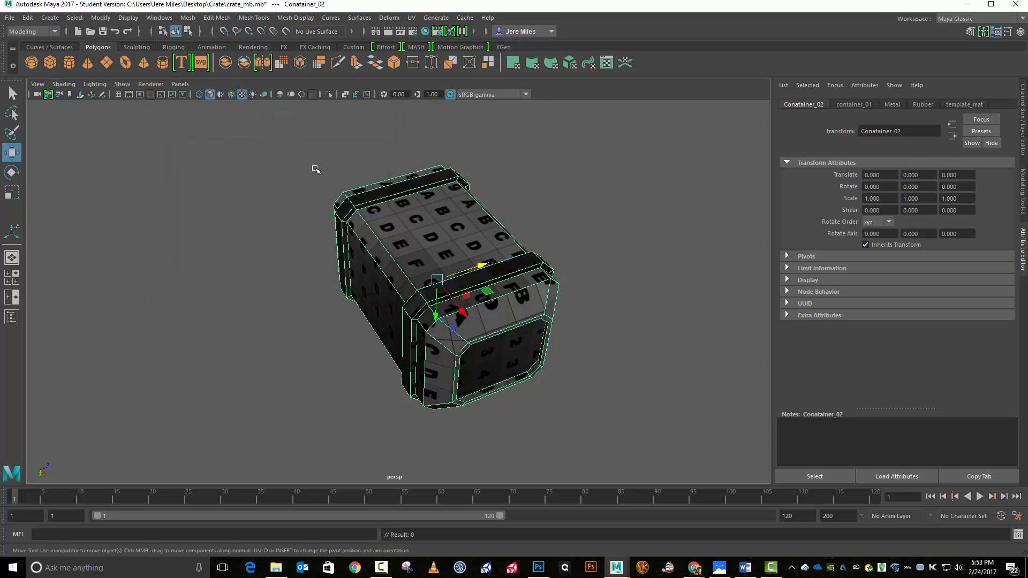
- Delete the construction history of both overlapping crates
drag(248, 133, 625, 448)
click(100, 18)
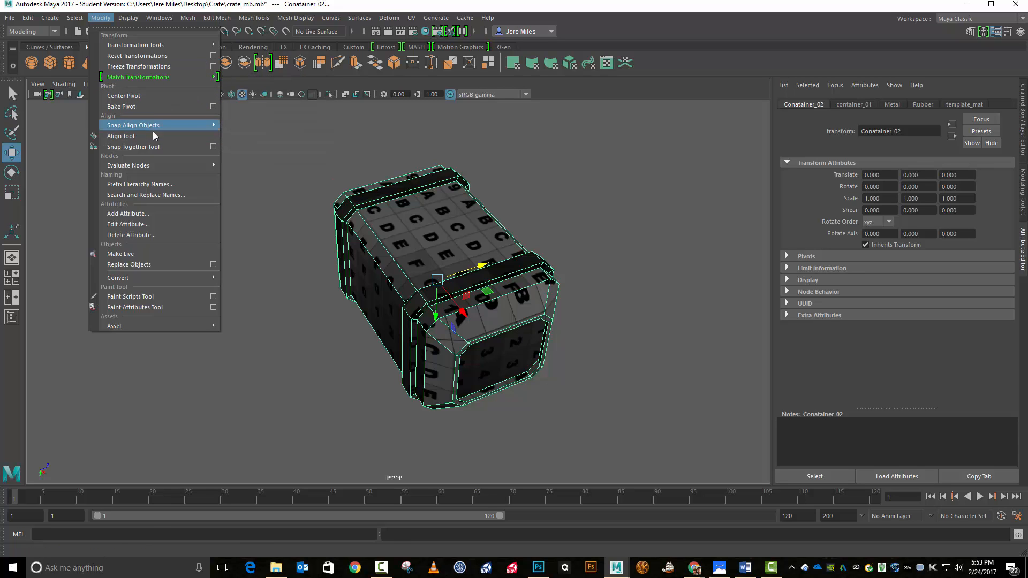
mouse_move(77, 22)
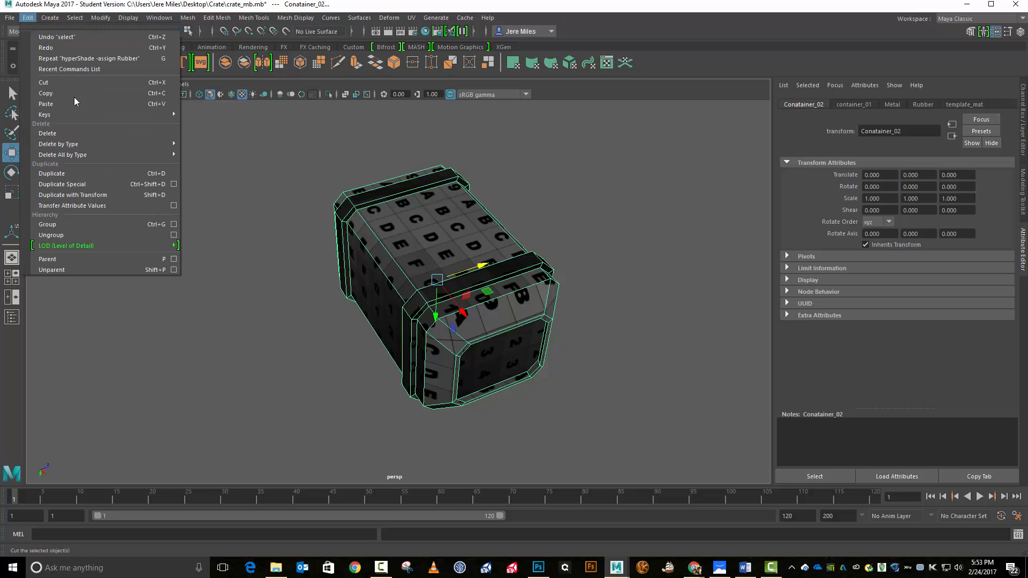
mouse_move(93, 145)
click(217, 153)
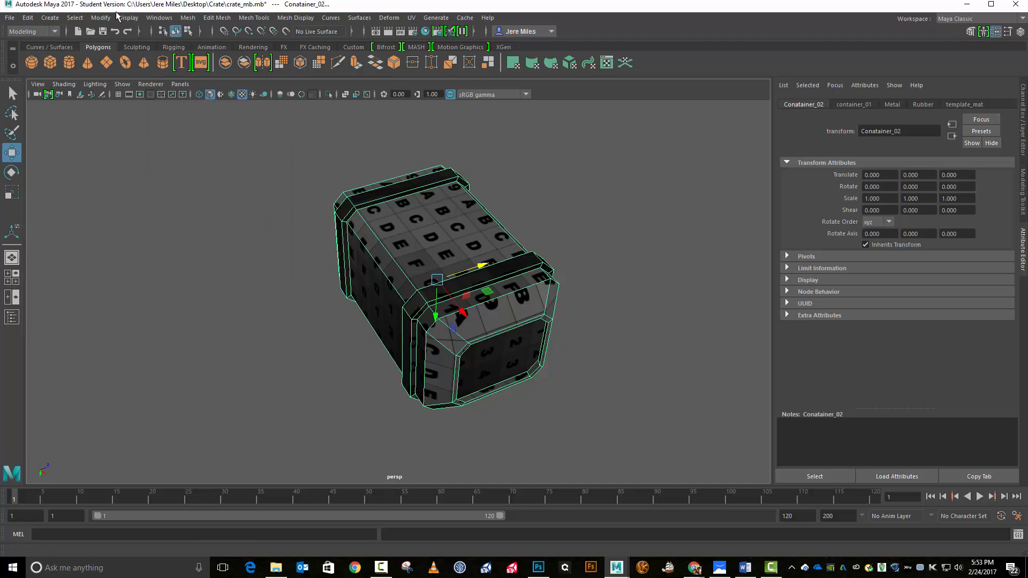
- Freeze the transformations and center the pivots of both selected crates
click(101, 18)
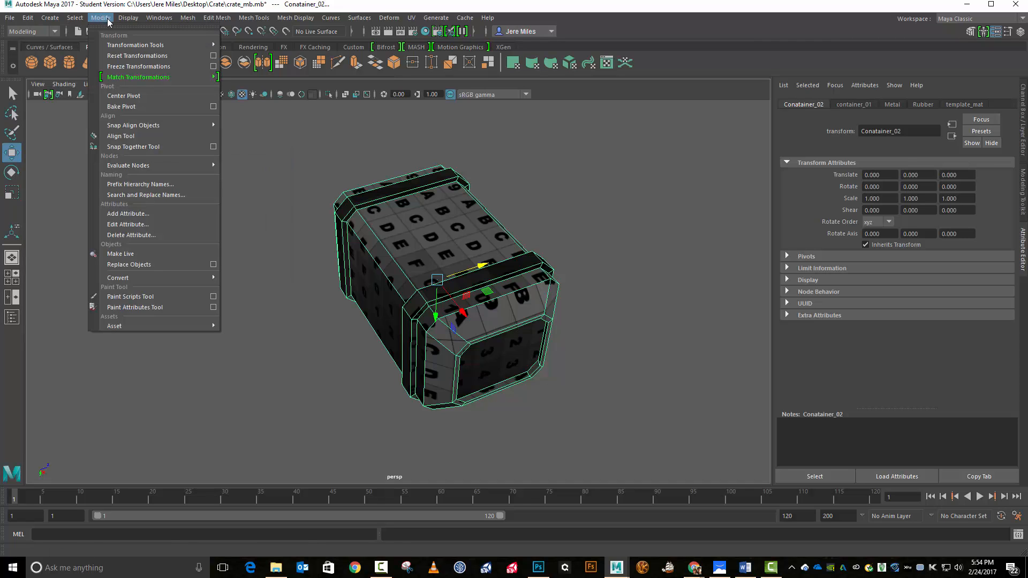
click(140, 66)
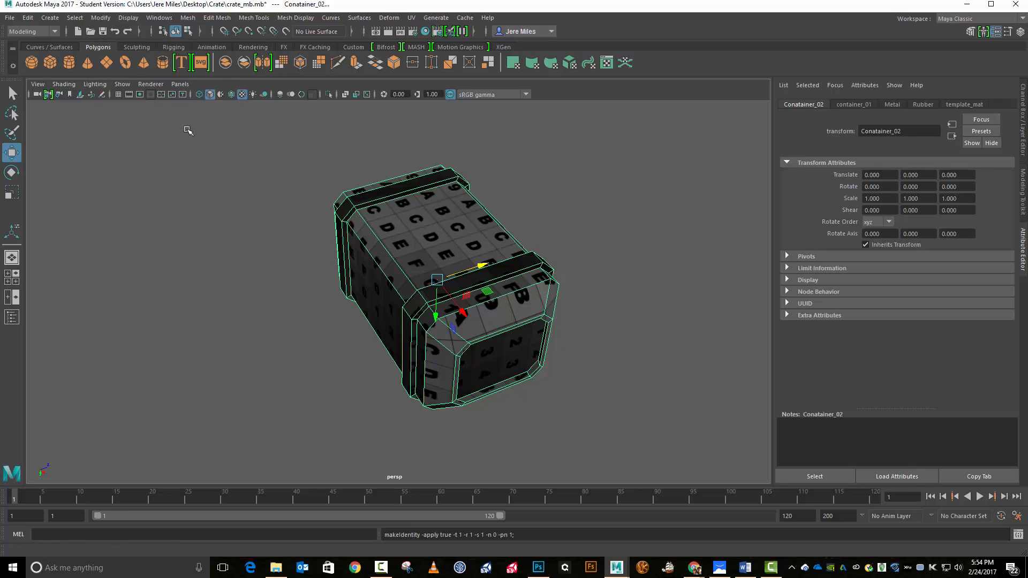
click(109, 18)
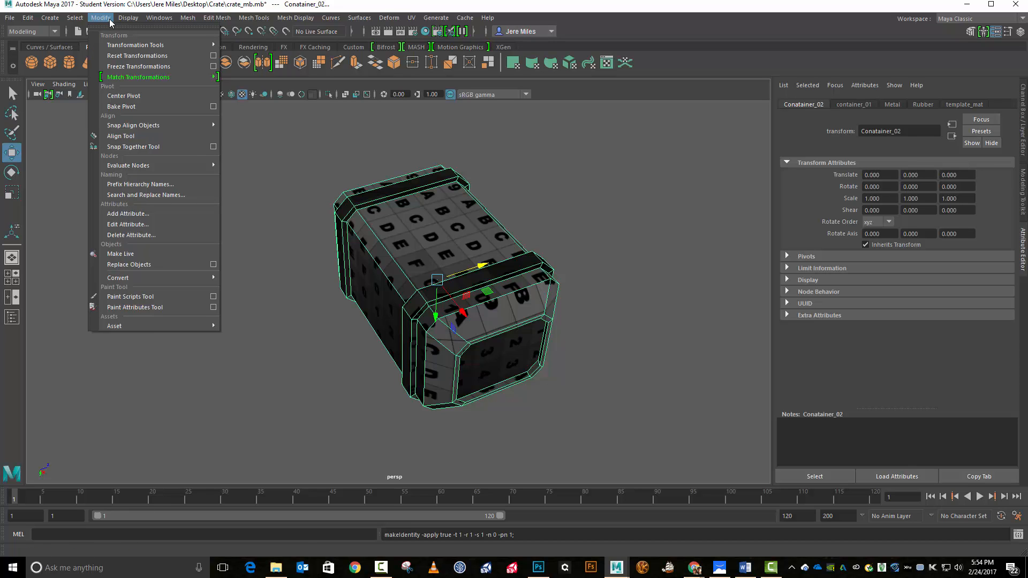
click(137, 96)
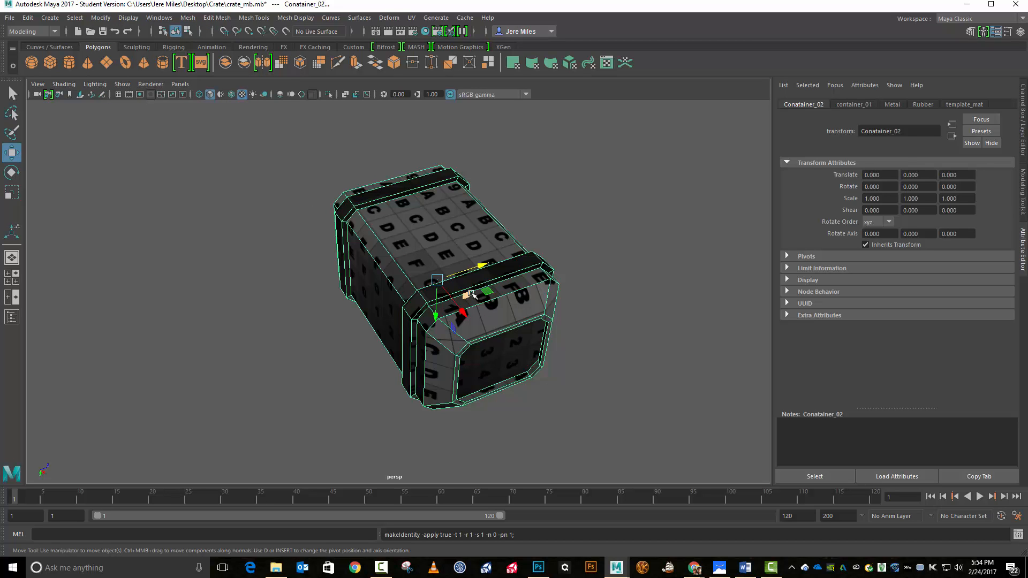
- Switch to the Rendering menu set, open Transfer Maps and clear all meshes from its target list
click(56, 31)
click(33, 85)
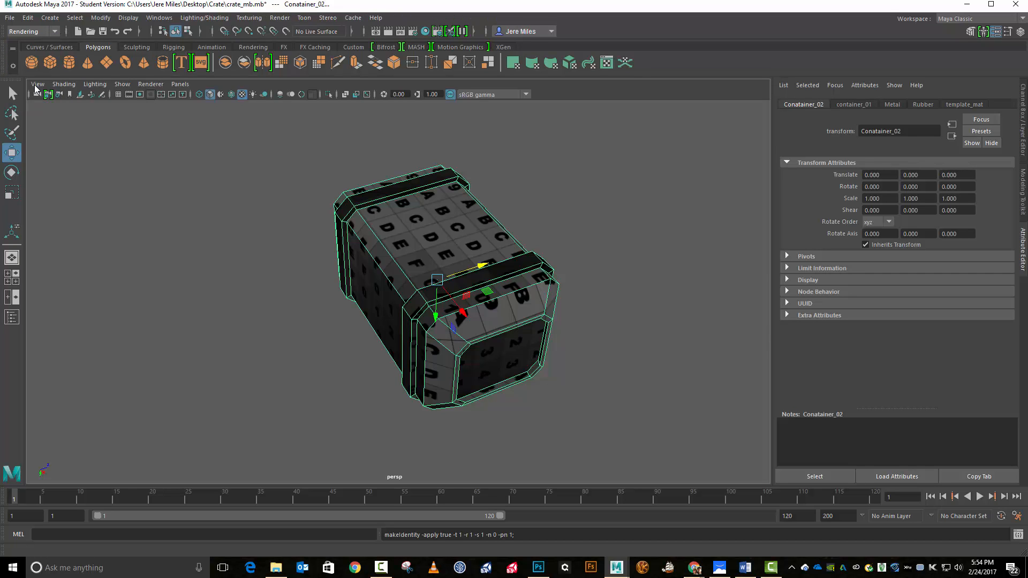
click(210, 20)
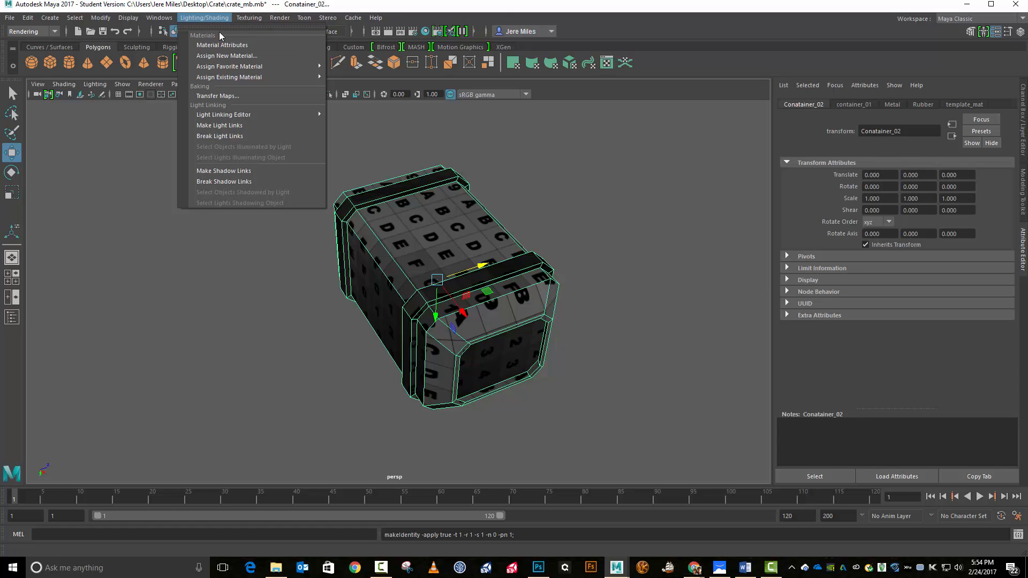
click(234, 97)
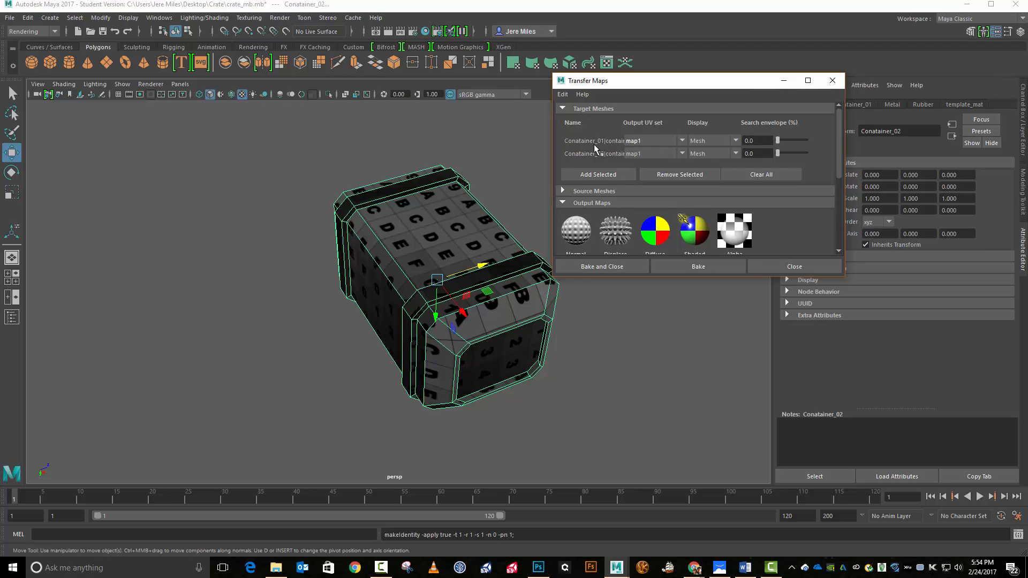
click(749, 172)
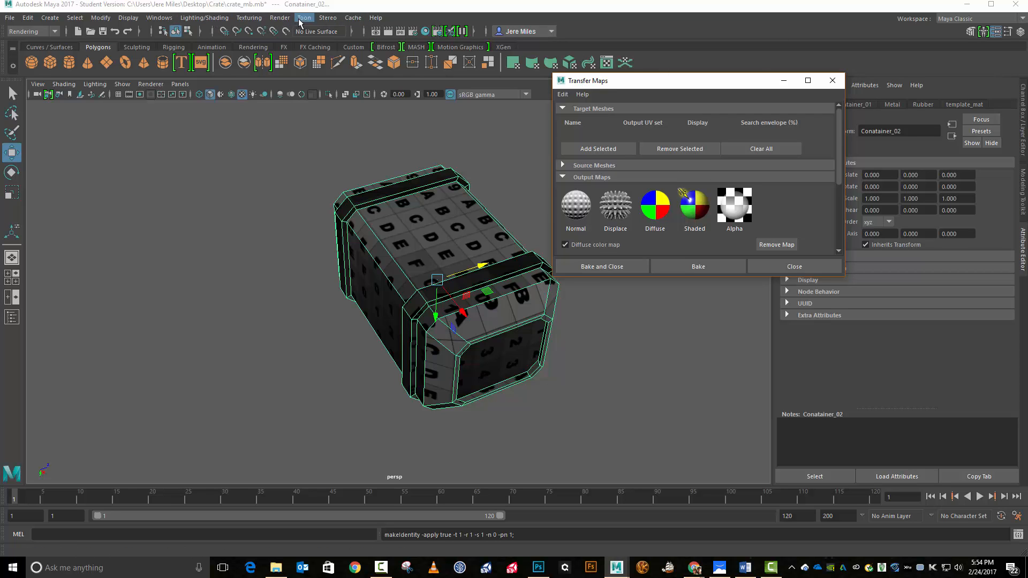
- Reopen the Outliner and add only Conatainer_01 as the target mesh in Transfer Maps
click(159, 18)
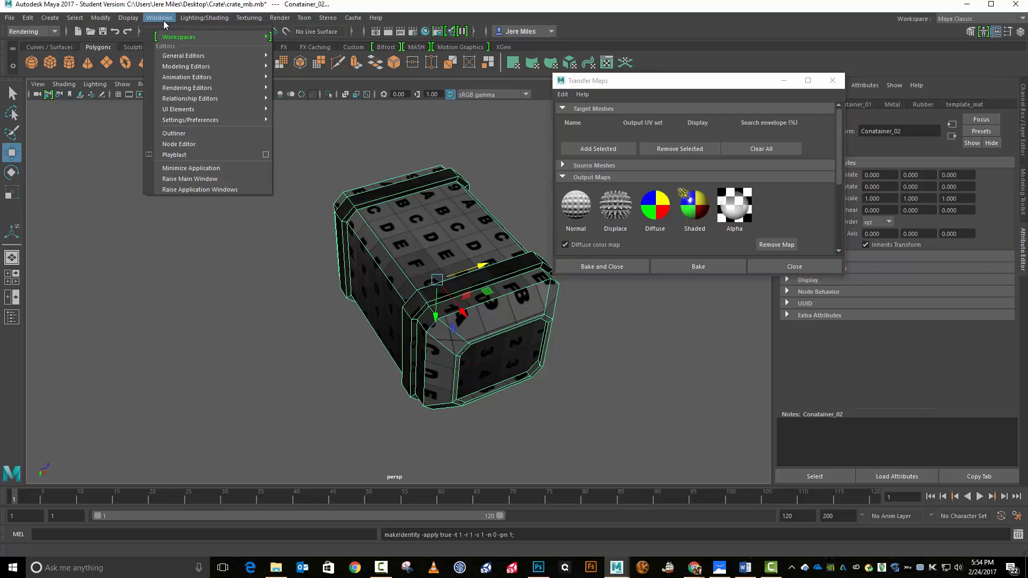
click(197, 137)
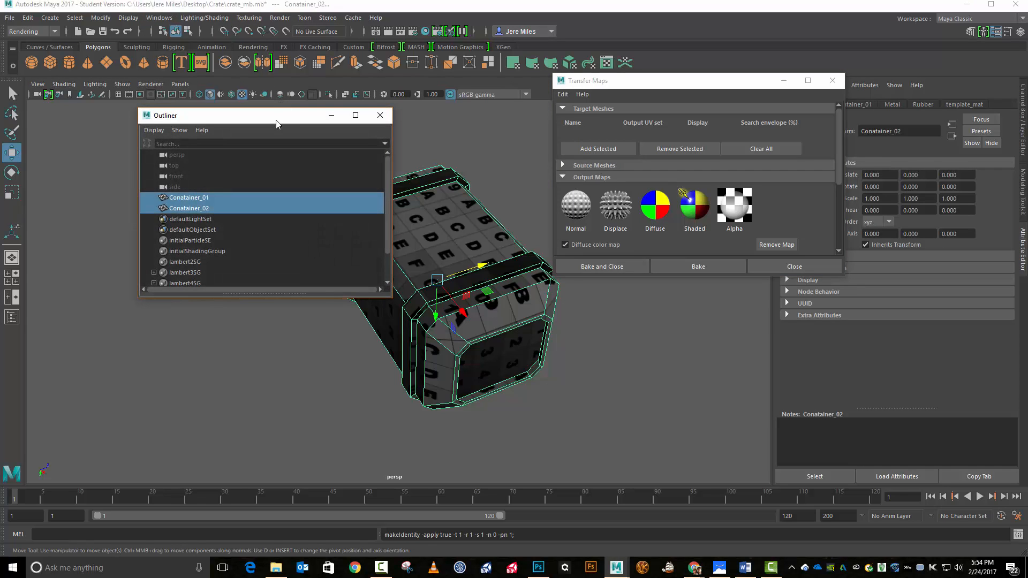
drag(276, 120, 218, 123)
click(138, 196)
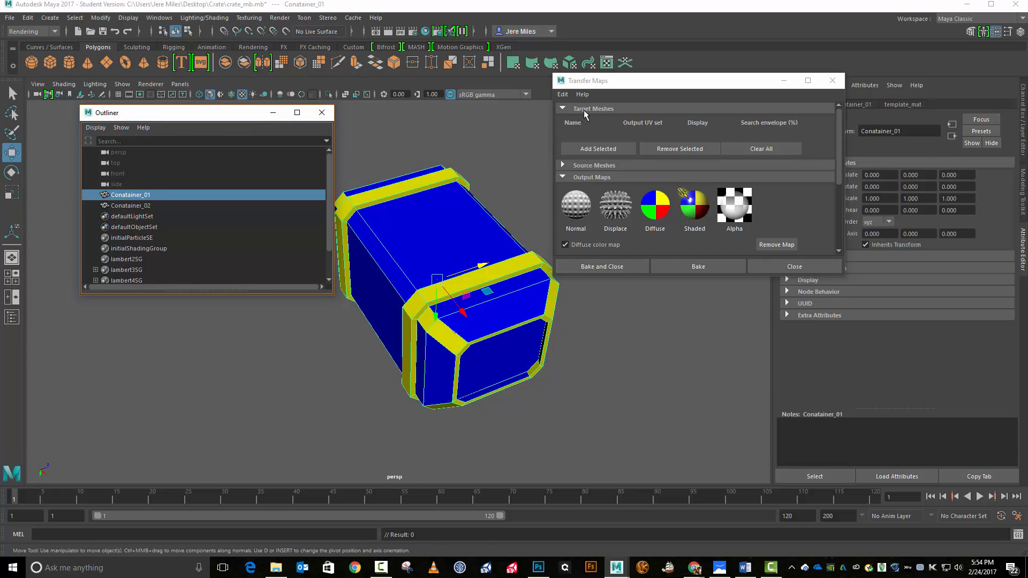
click(594, 150)
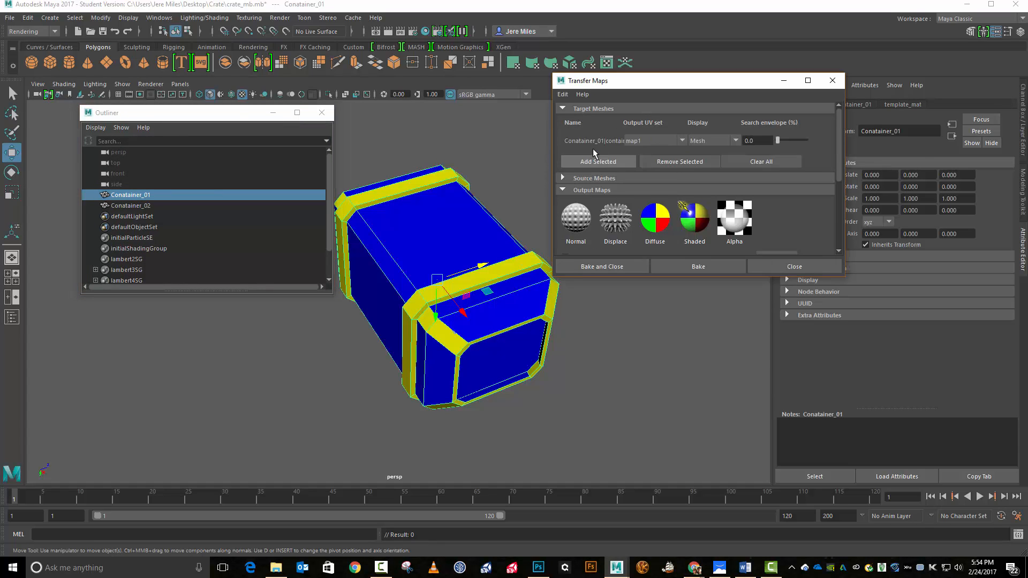
- Add Conatainer_02 as the source mesh in Transfer Maps
click(153, 205)
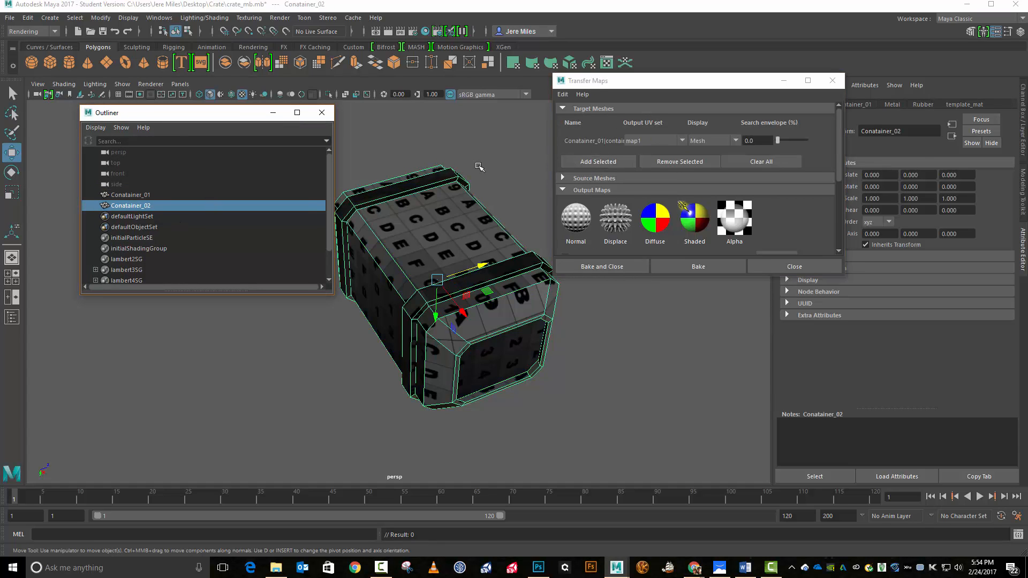
click(564, 177)
click(564, 178)
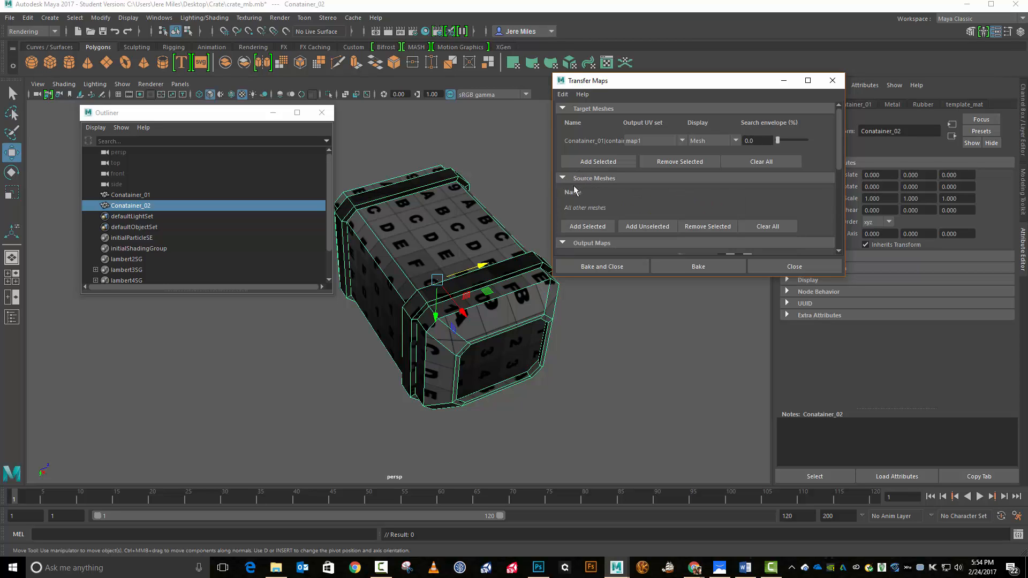
click(594, 228)
- Remove the existing diffuse color map from the output maps and add a fresh Diffuse map
scroll(739, 170, down, 5)
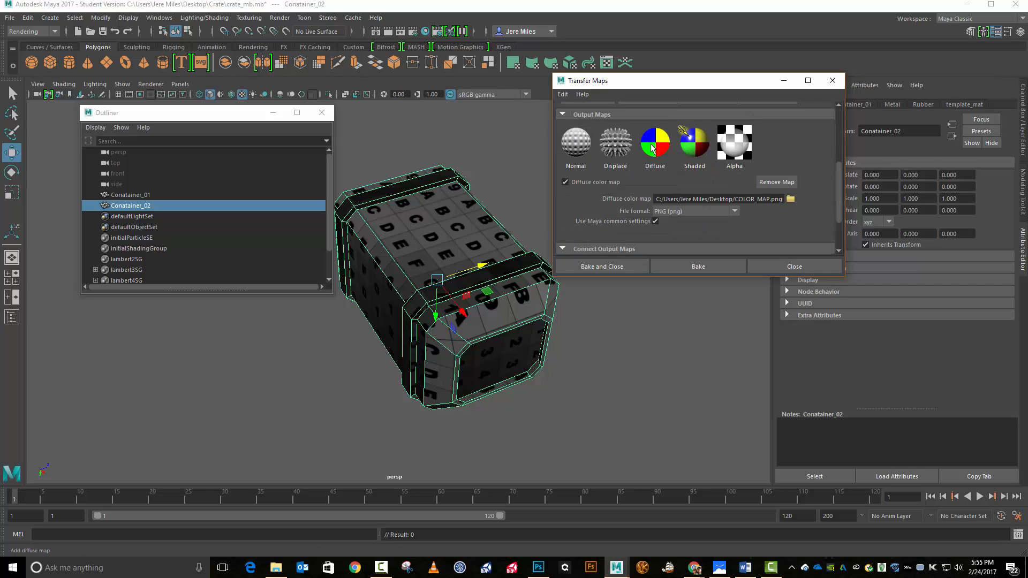
click(776, 182)
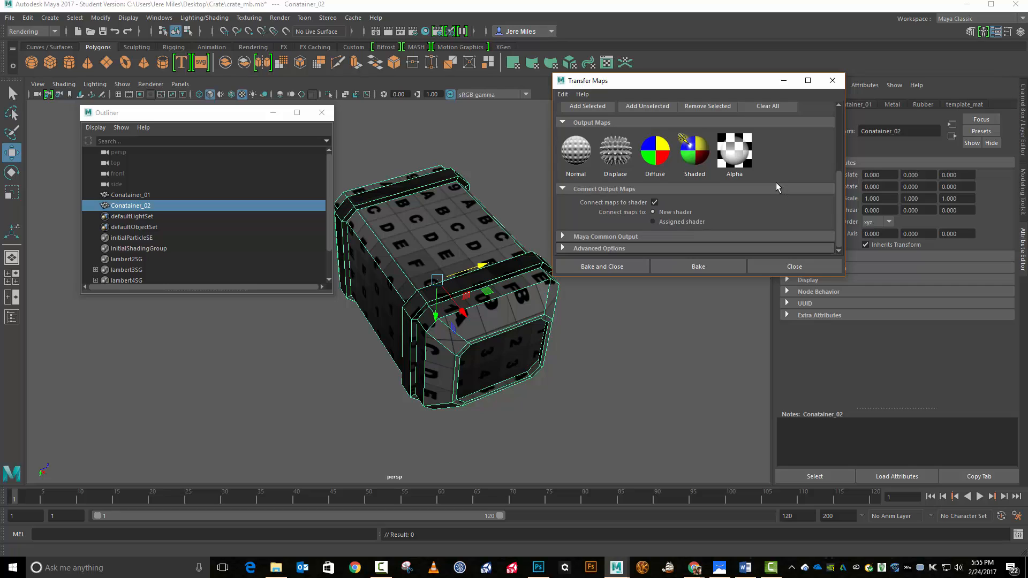
click(660, 156)
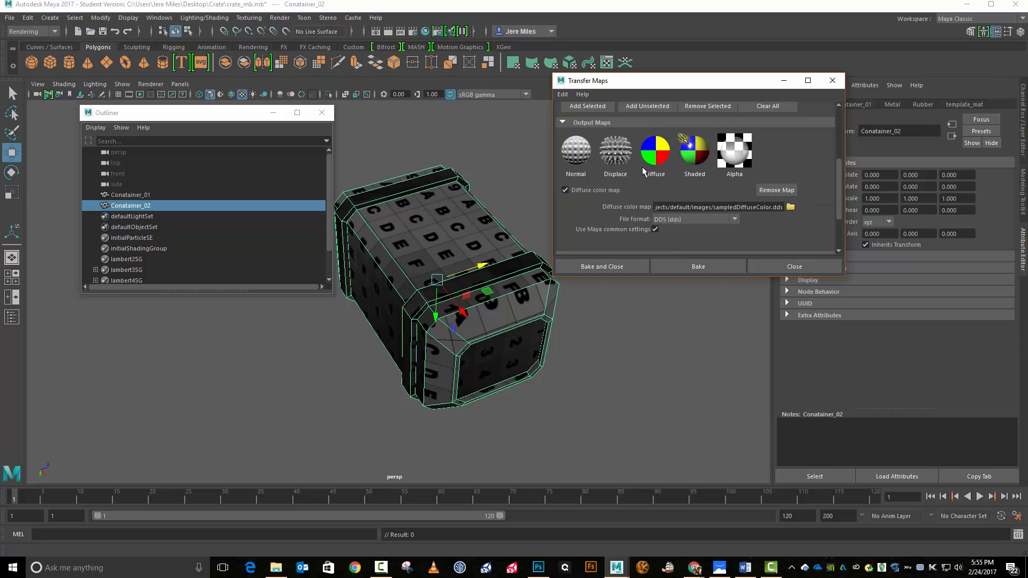
- Set the diffuse map's output file to COLOR_ID in Targa format inside the desktop Crate folder
click(791, 207)
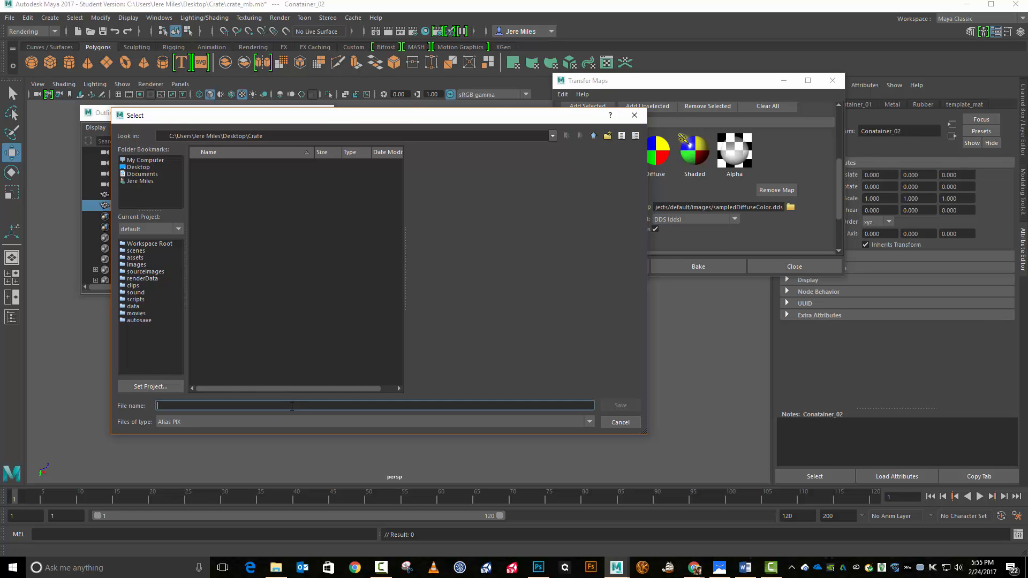
text(COLOR_ID)
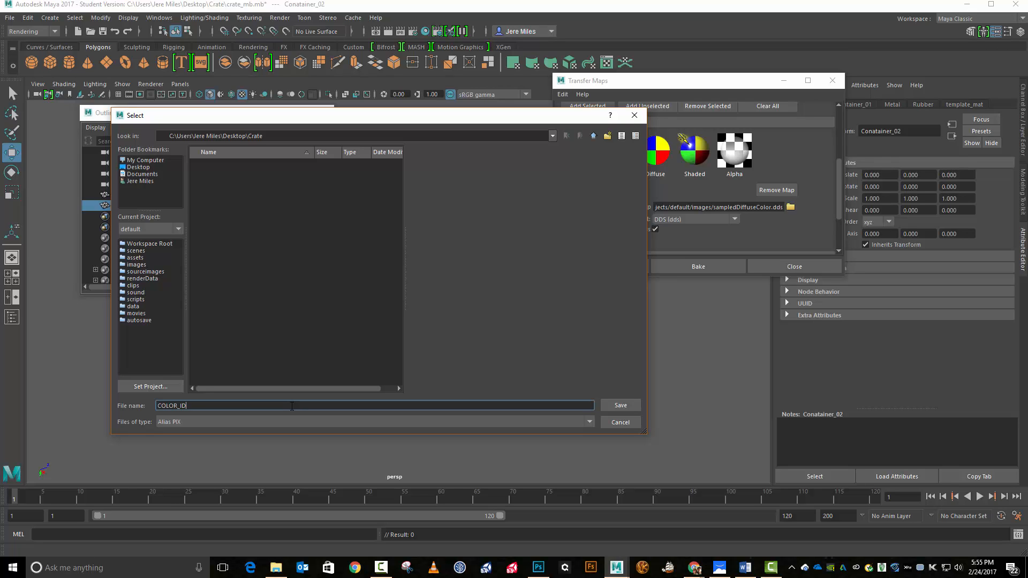
click(259, 423)
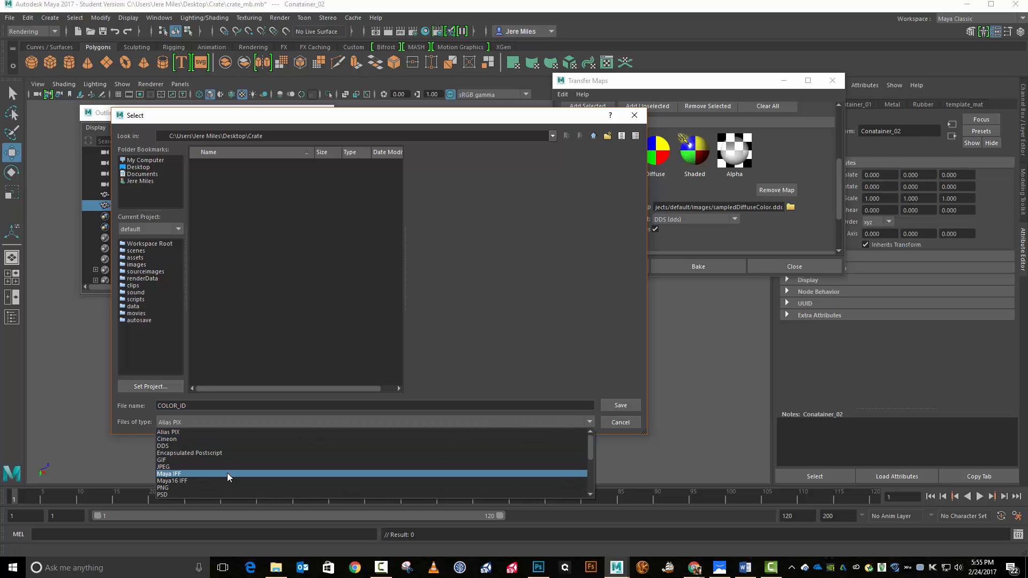
scroll(227, 473, down, 1)
scroll(227, 473, down, 3)
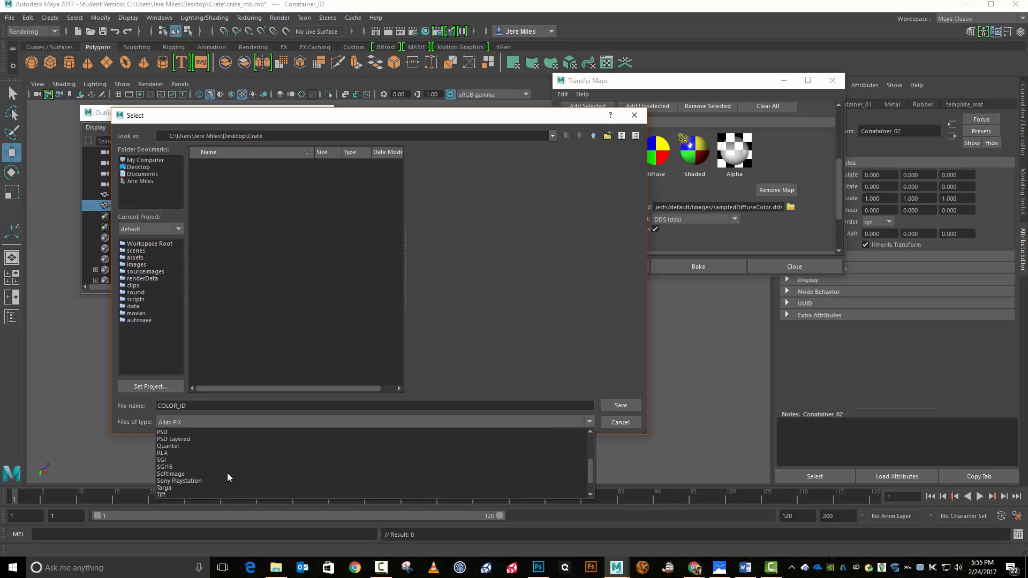
click(187, 468)
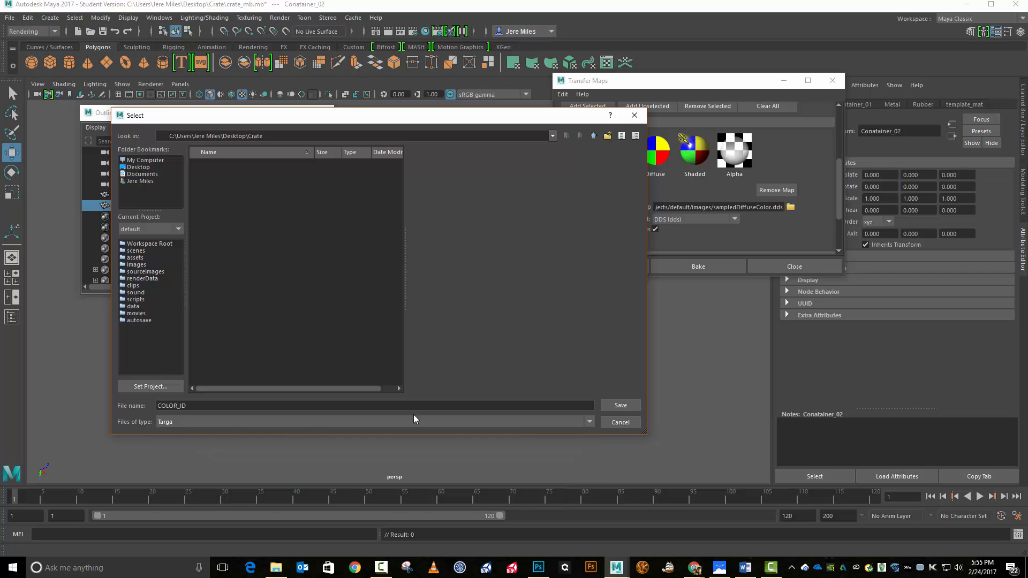
click(616, 403)
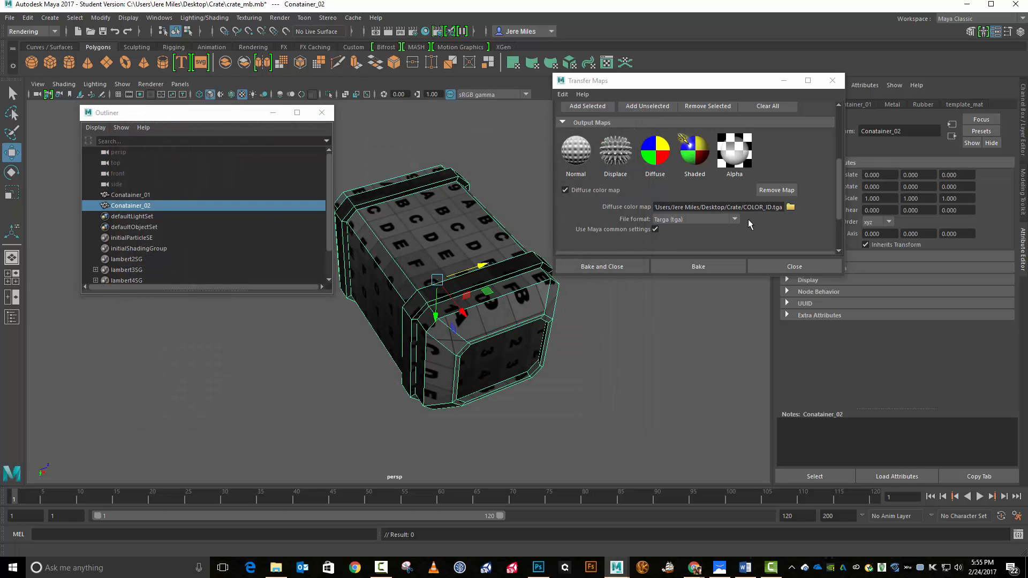
- Turn off connecting the output maps to a shader and set the sampling quality to Medium (4x4)
scroll(747, 220, down, 3)
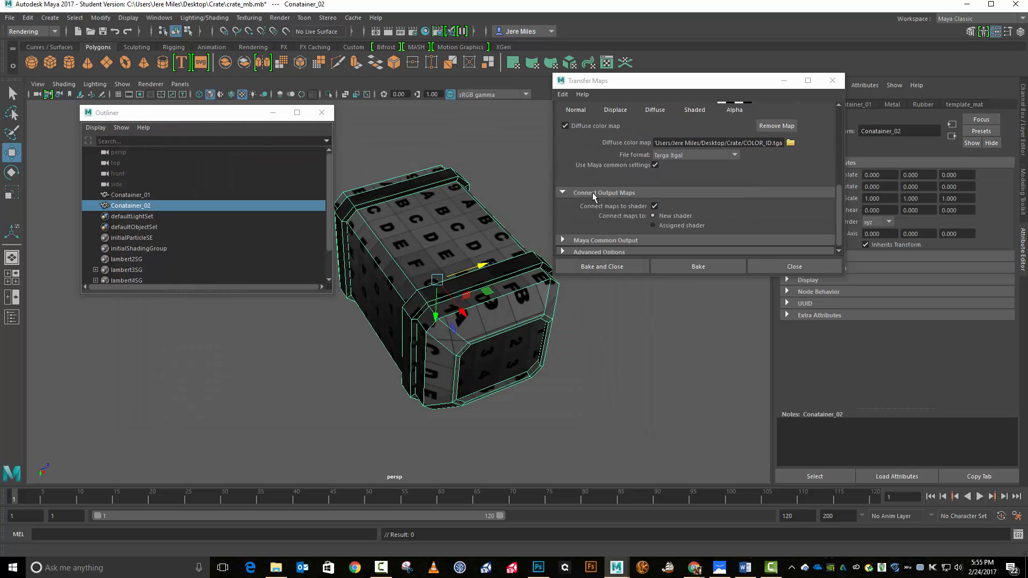
click(654, 206)
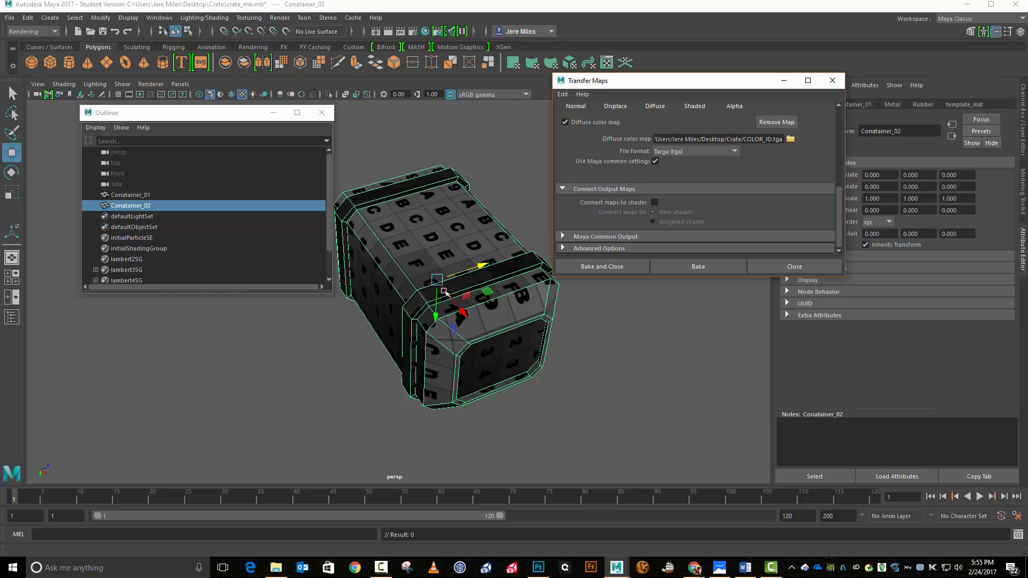
click(564, 234)
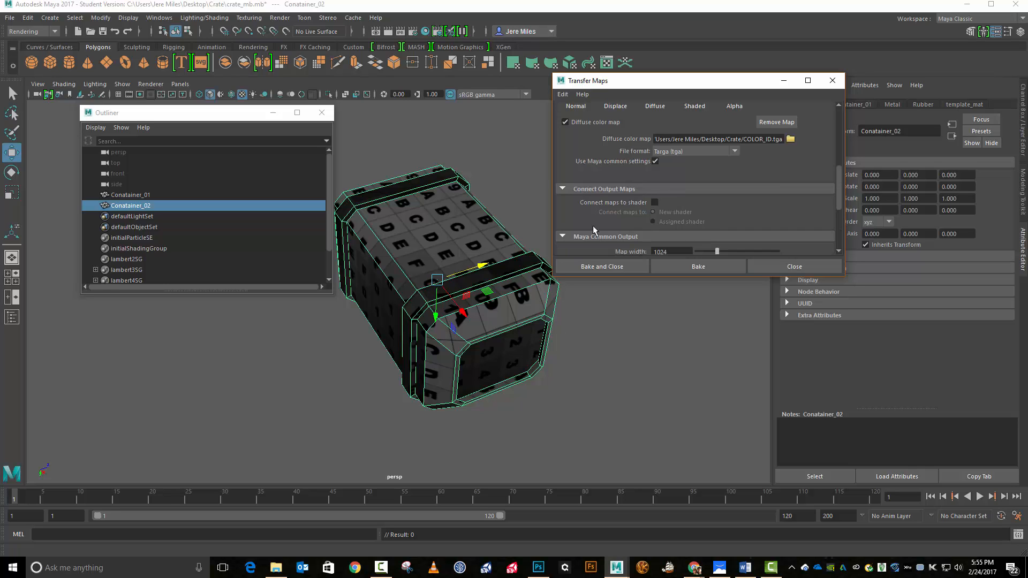
scroll(670, 201, down, 3)
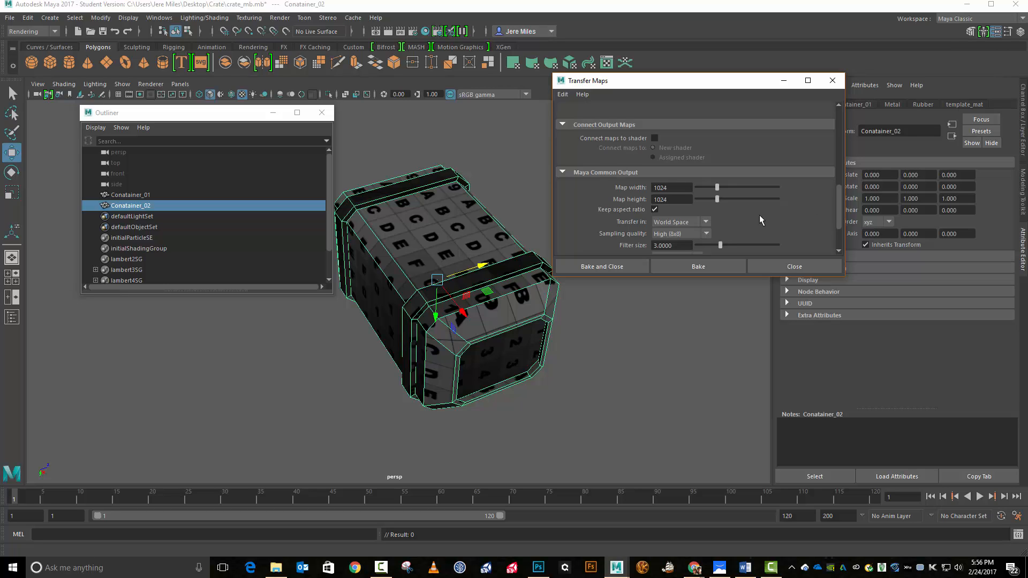
click(706, 231)
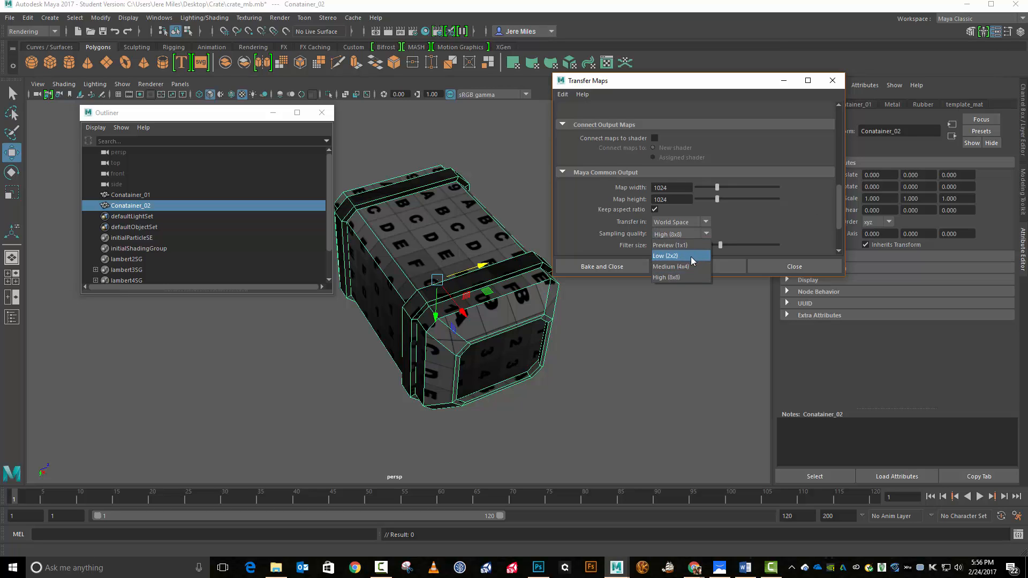
click(677, 270)
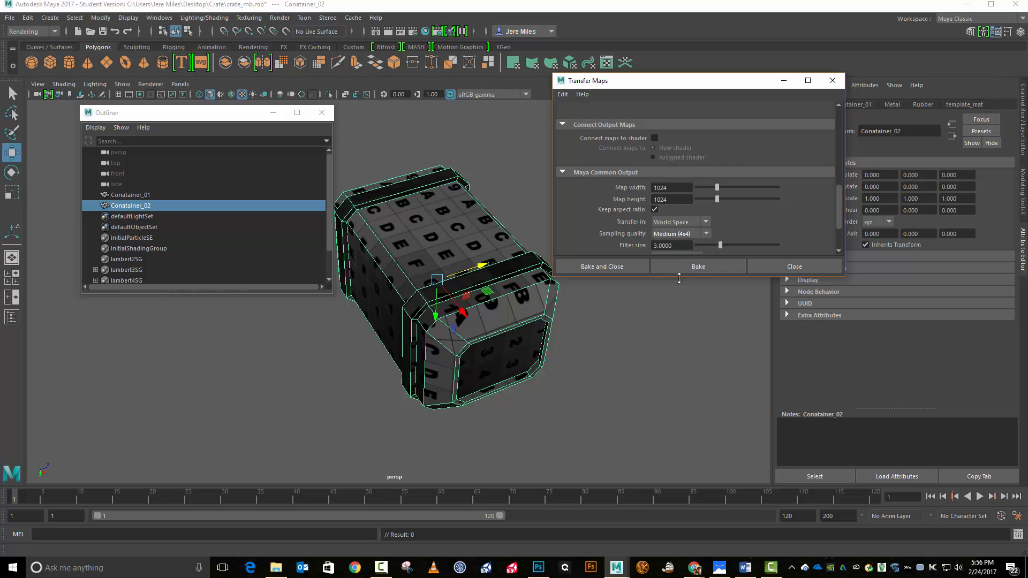
click(707, 233)
click(693, 278)
click(707, 234)
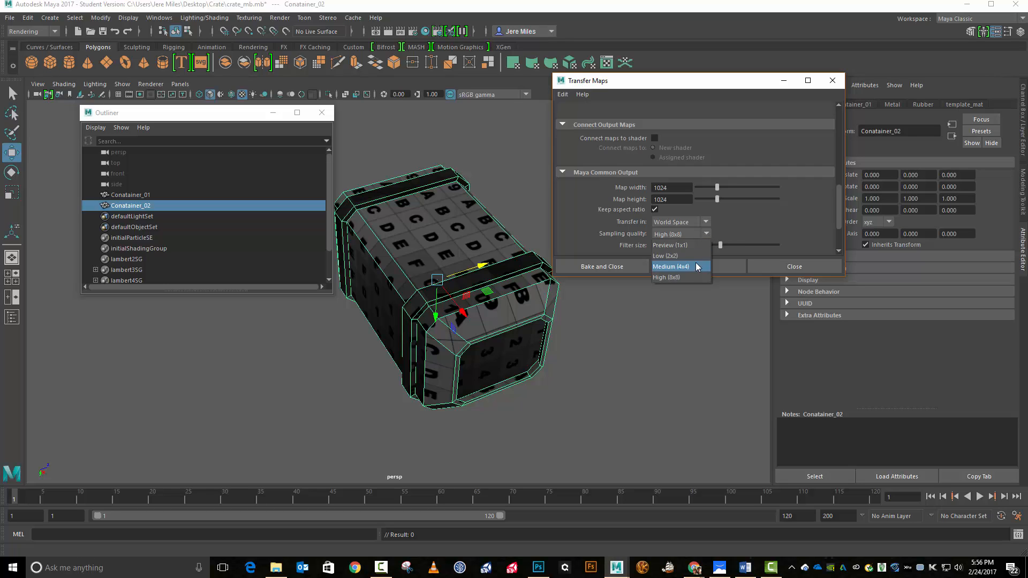
click(696, 263)
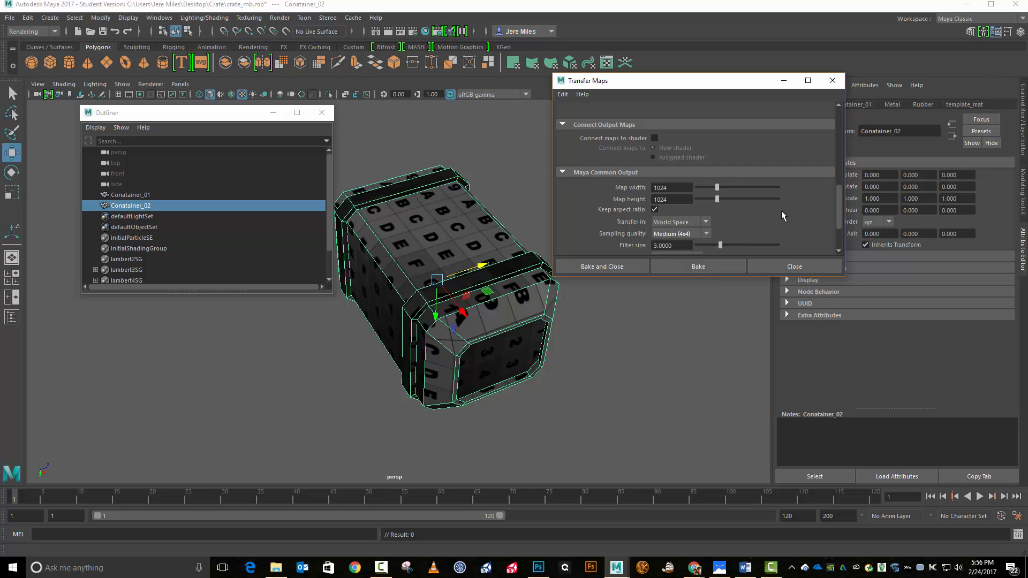
- Choose the Gaussian filter type, expand the advanced options and bake the diffuse color map
scroll(782, 212, down, 3)
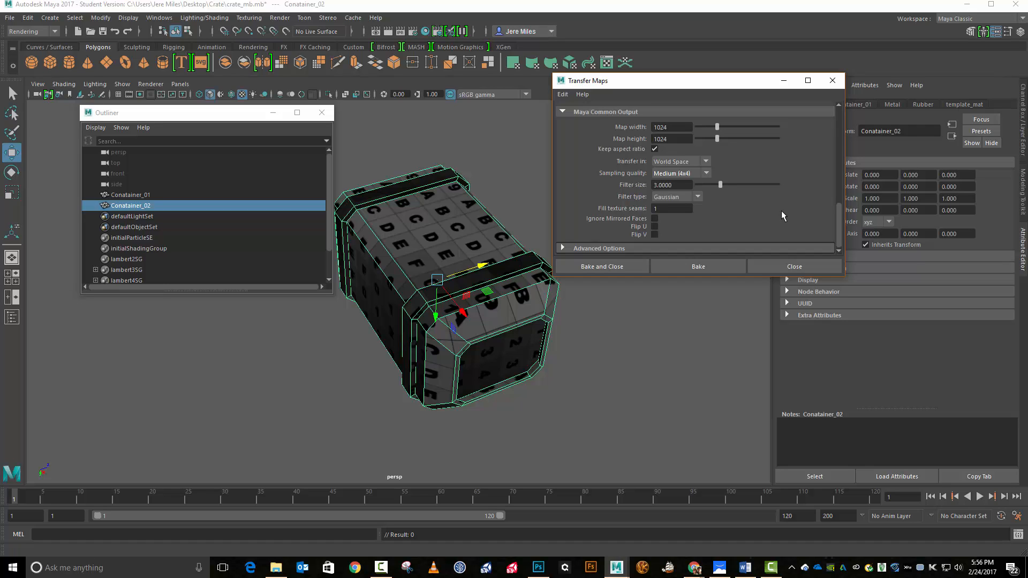
click(698, 197)
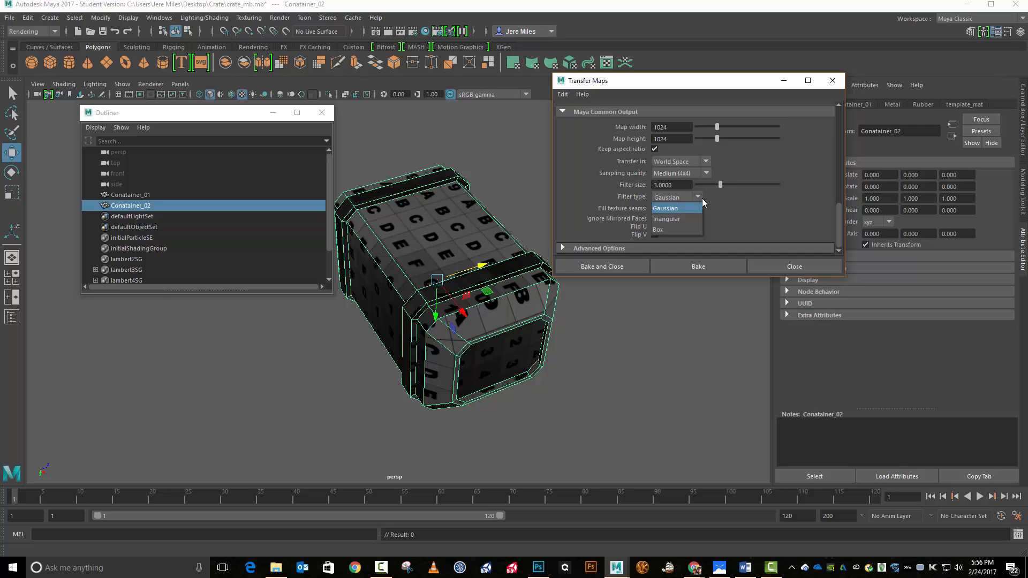
click(702, 199)
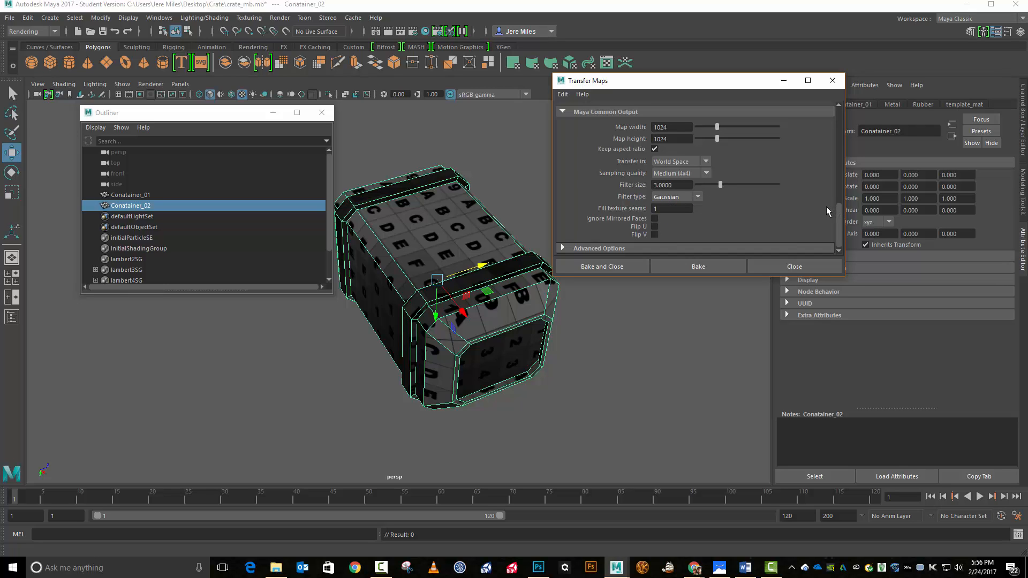
click(563, 249)
scroll(584, 236, down, 2)
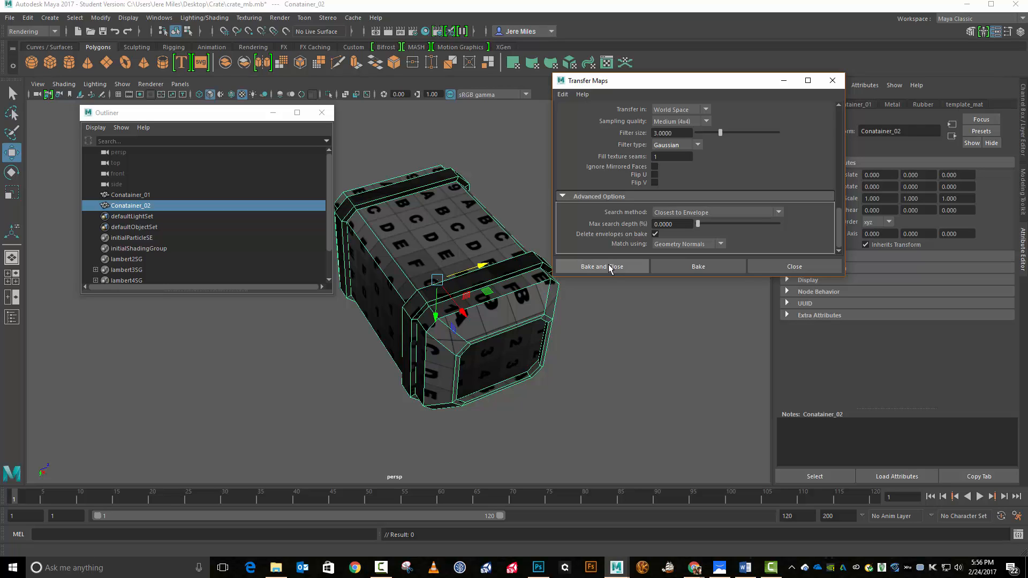
click(677, 268)
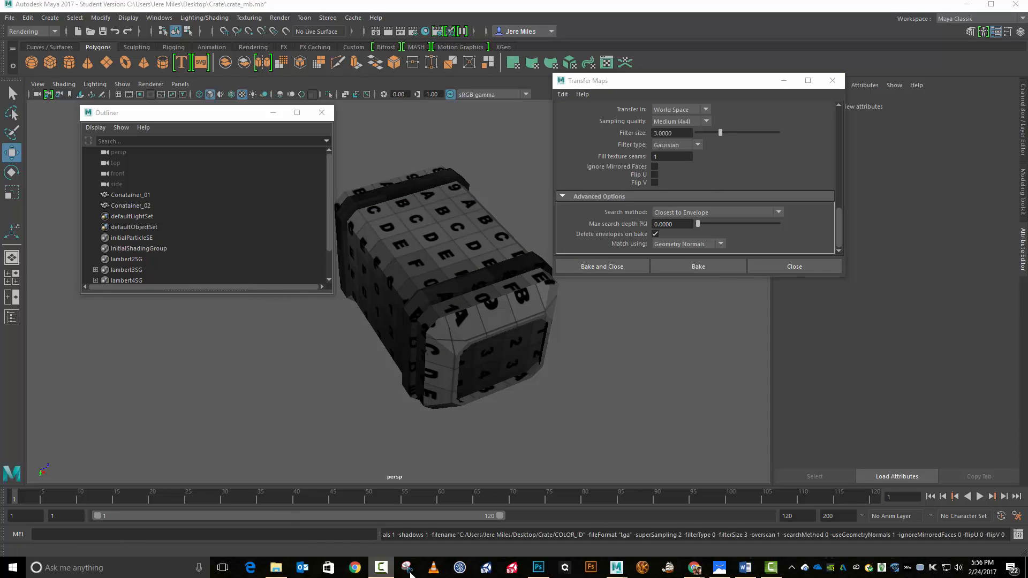
- Switch to File Explorer, find the baked COLOR_ID file in the Crate folder and open it in Photoshop
click(277, 568)
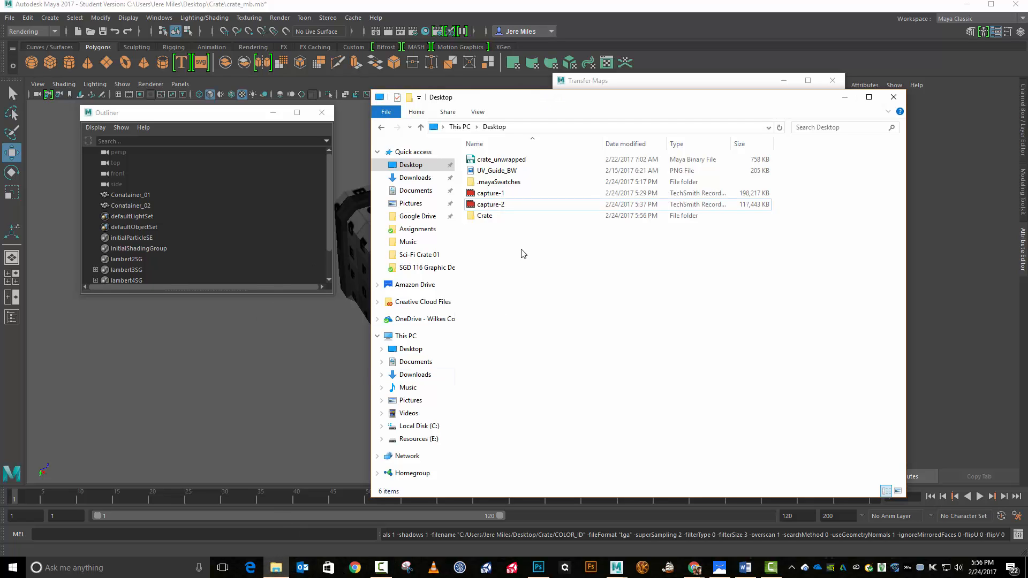
double_click(485, 217)
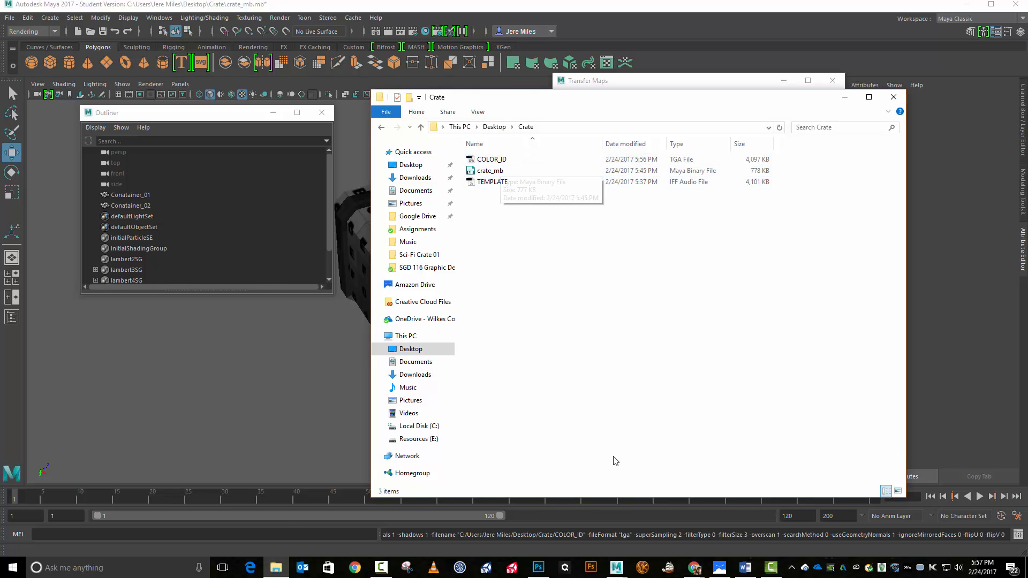
click(539, 571)
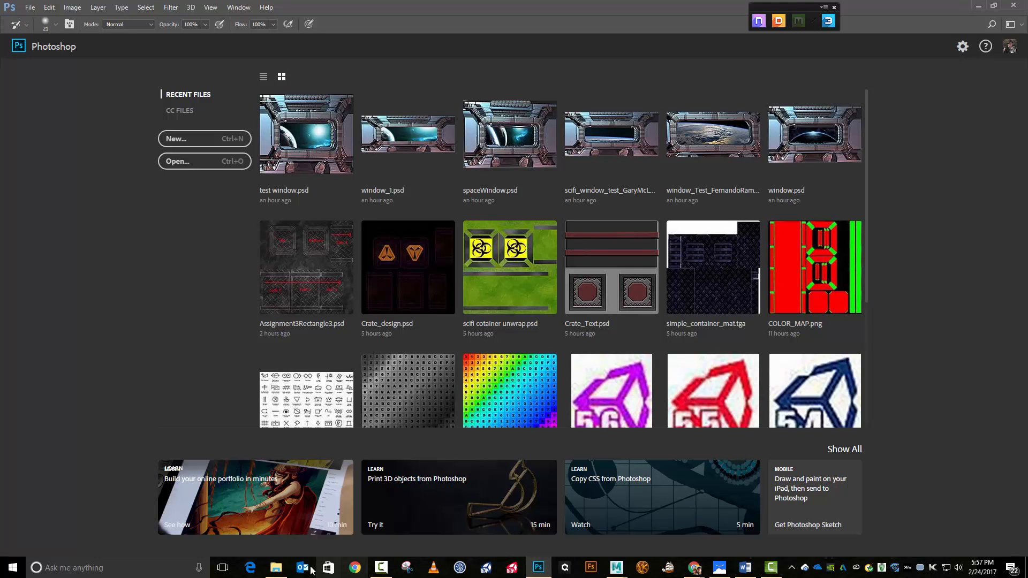
click(282, 571)
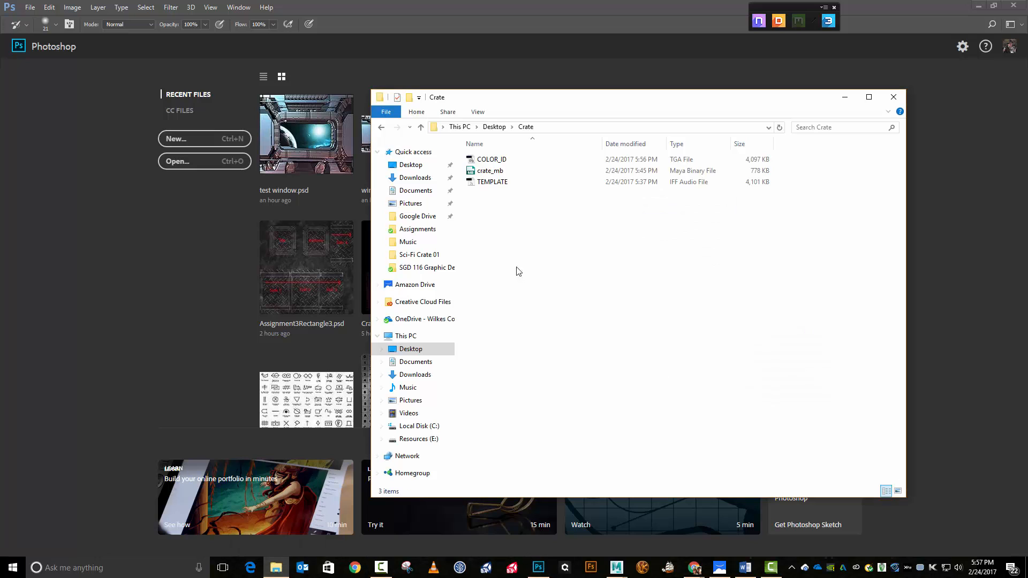
drag(493, 161, 323, 230)
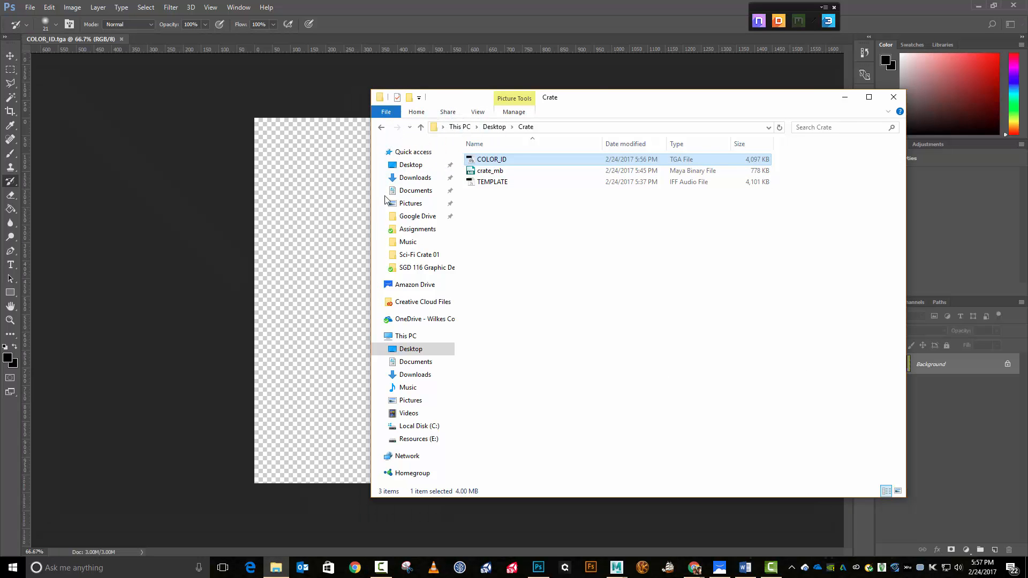
drag(596, 99, 1027, 163)
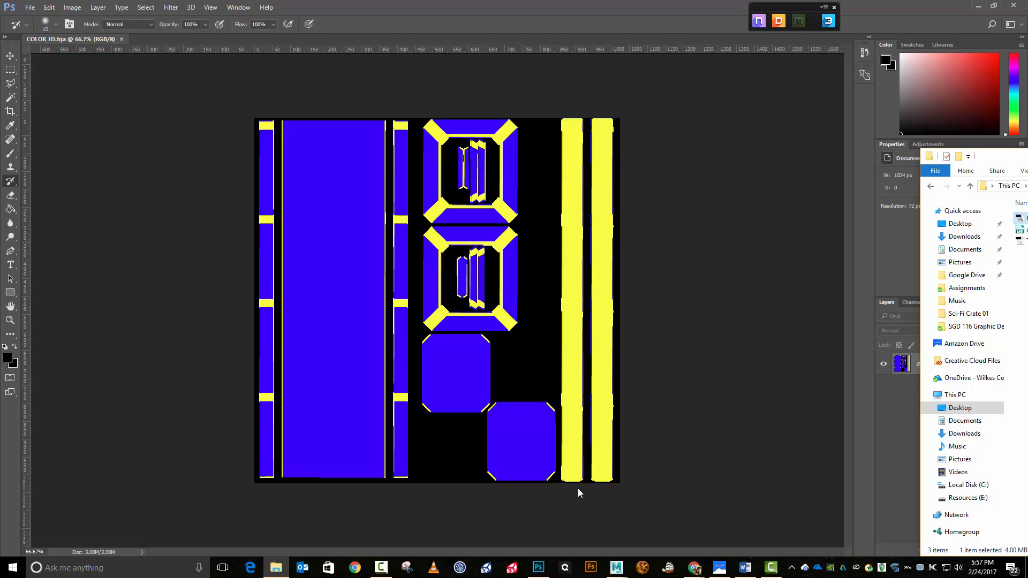
click(644, 8)
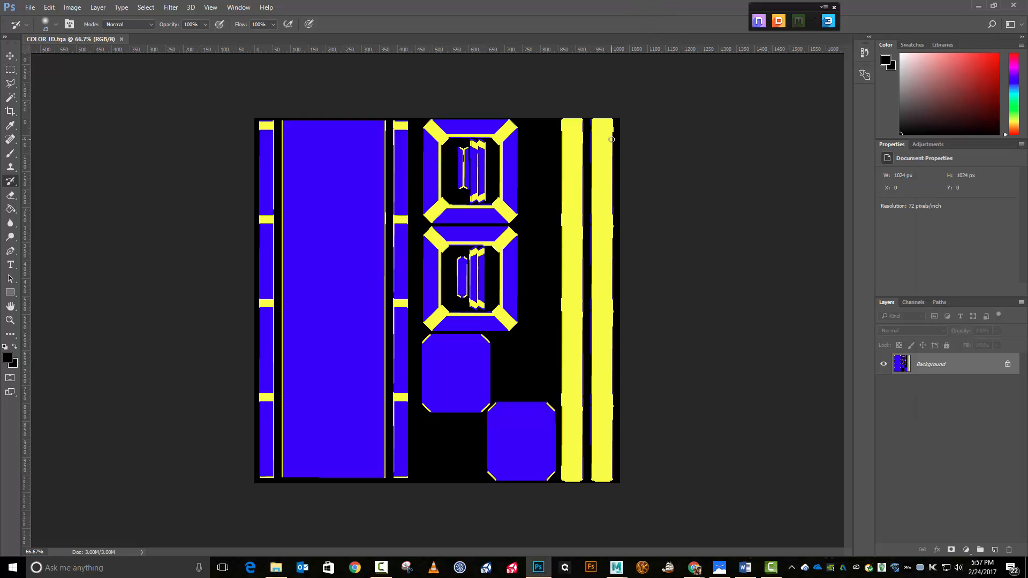
- Inspect the edges between the yellow and blue areas of the COLOR_ID map up close
key(ctrl+plus)
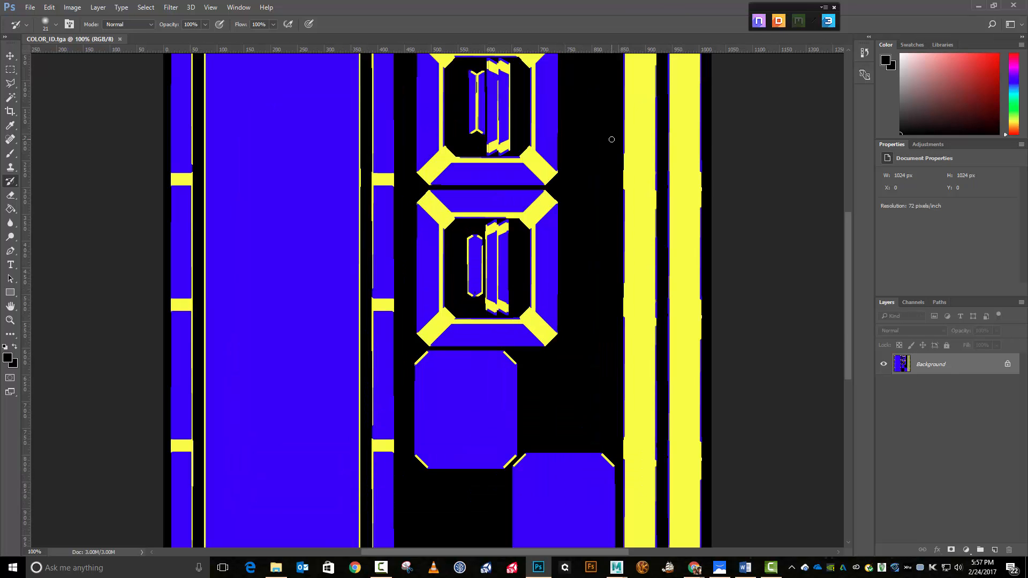
key(ctrl+plus)
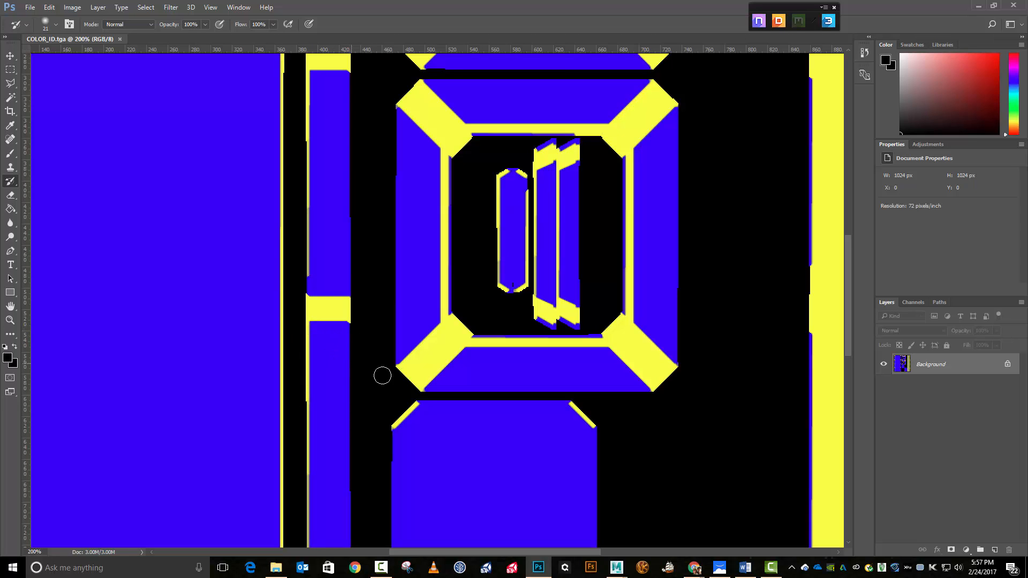
alt+scroll(412, 367, up, 1)
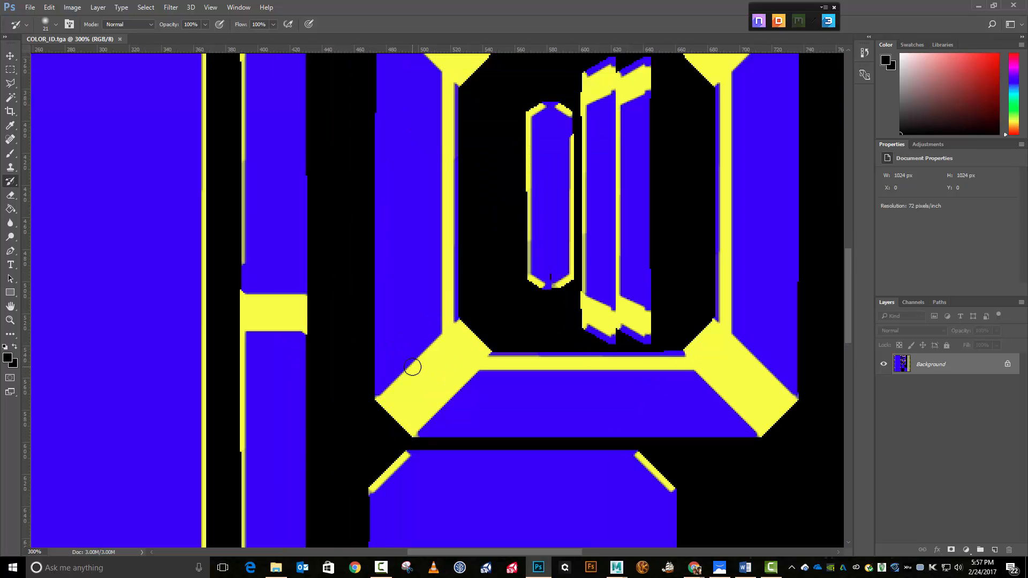
alt+scroll(412, 367, down, 1)
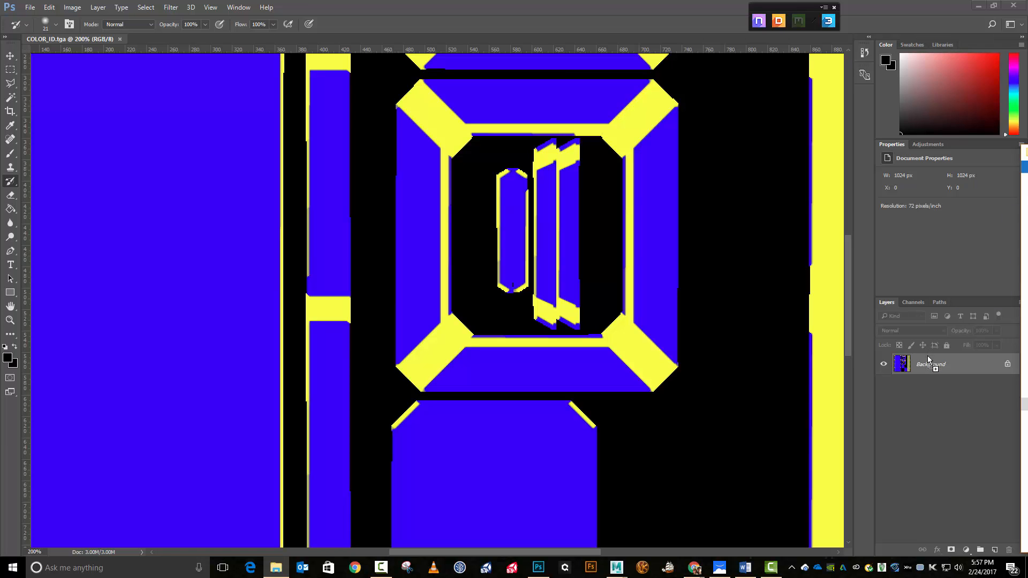
- Switch to Maya, close the Transfer Maps window and delete the Conatainer_02 mesh from the scene
drag(928, 402, 927, 402)
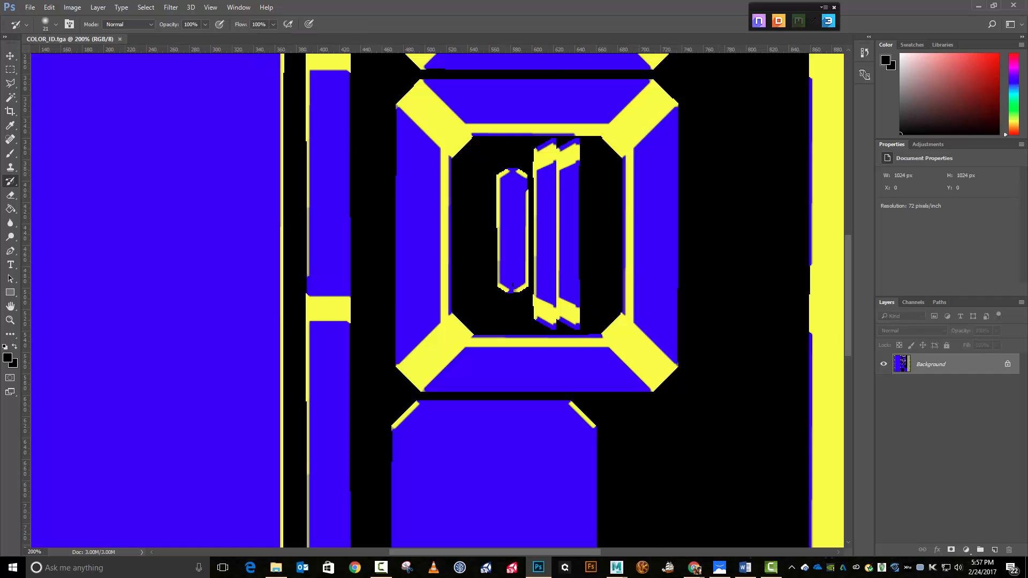
mouse_move(619, 572)
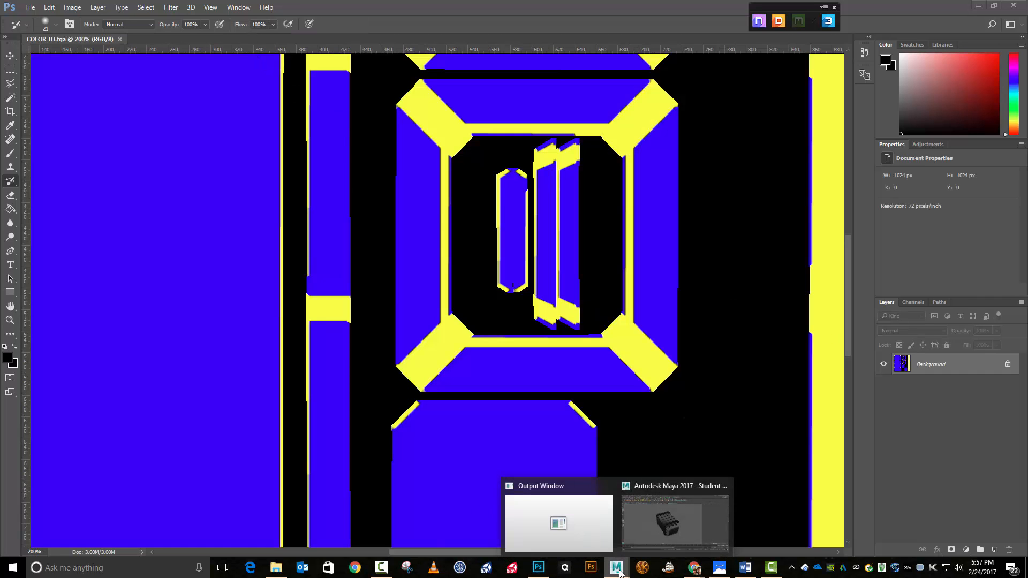
click(651, 534)
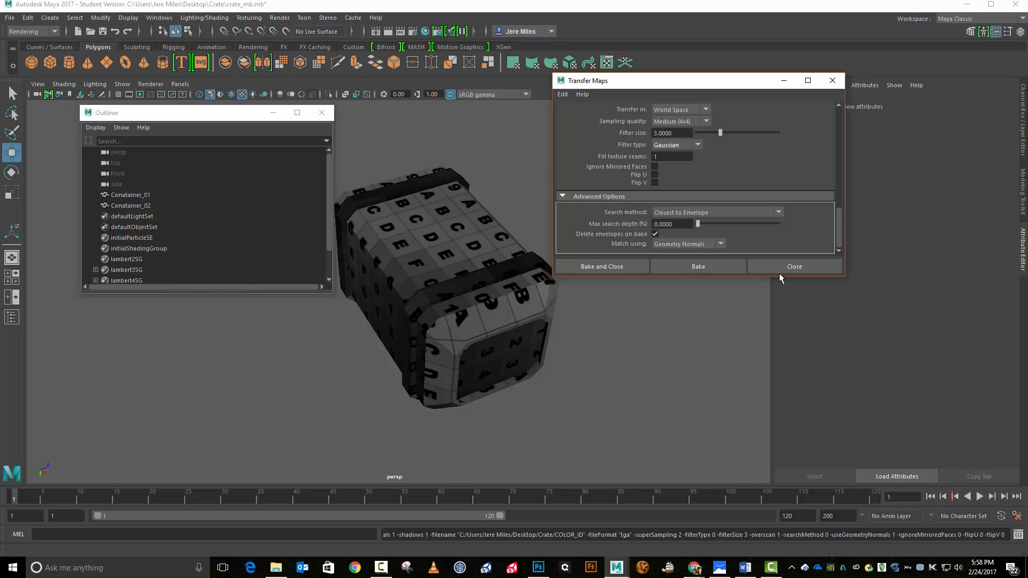
click(795, 267)
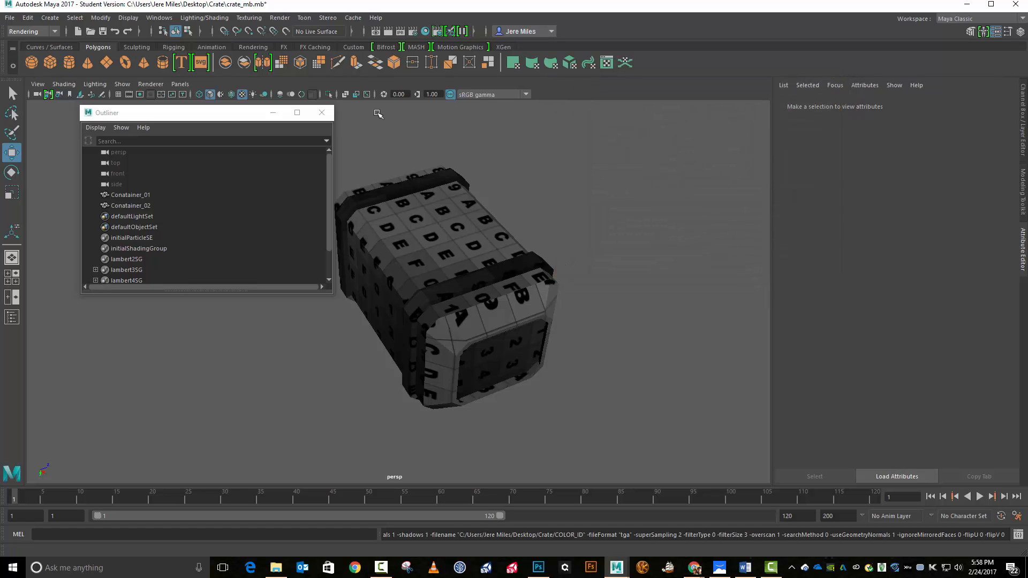
click(140, 207)
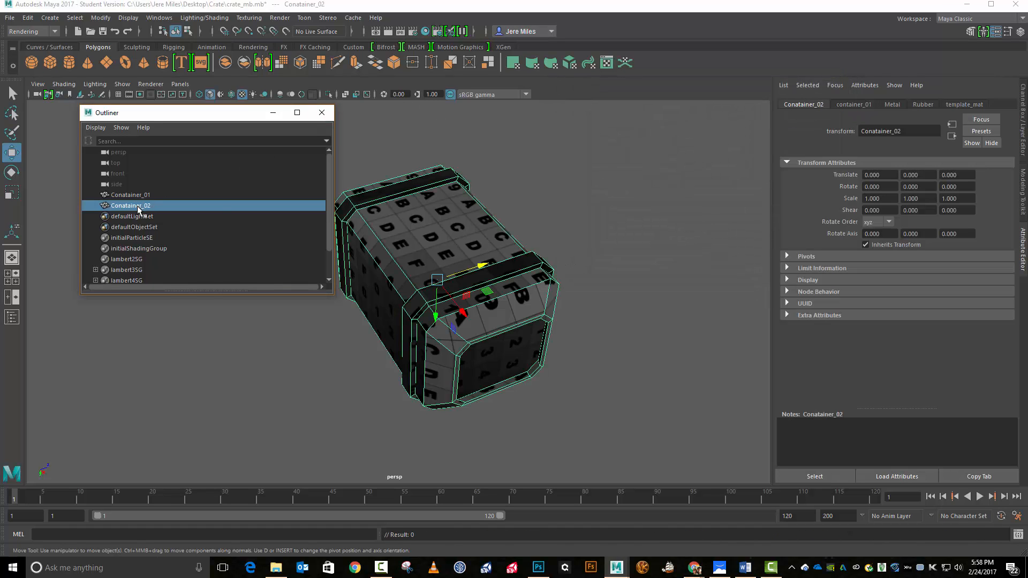
key(Delete)
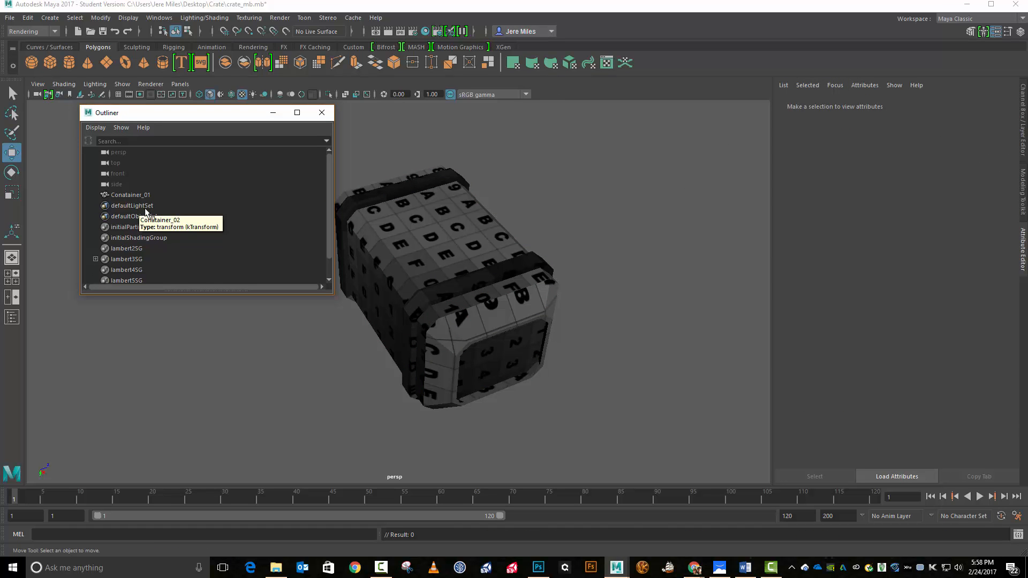
- Select Conatainer_01, close the Outliner and open the mesh in the UV Editor from the Modeling menu set
click(145, 196)
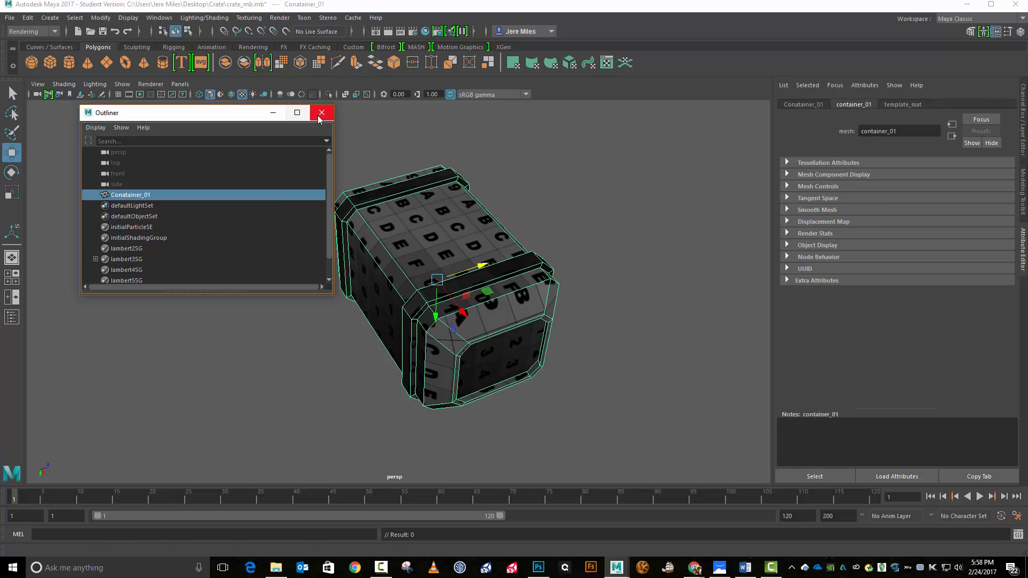
click(321, 114)
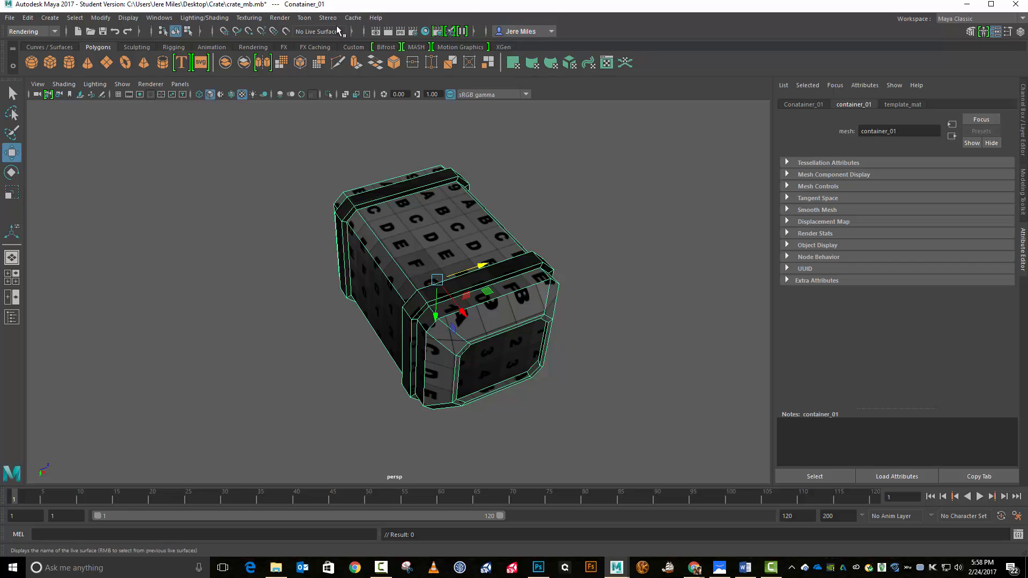
click(52, 32)
click(24, 42)
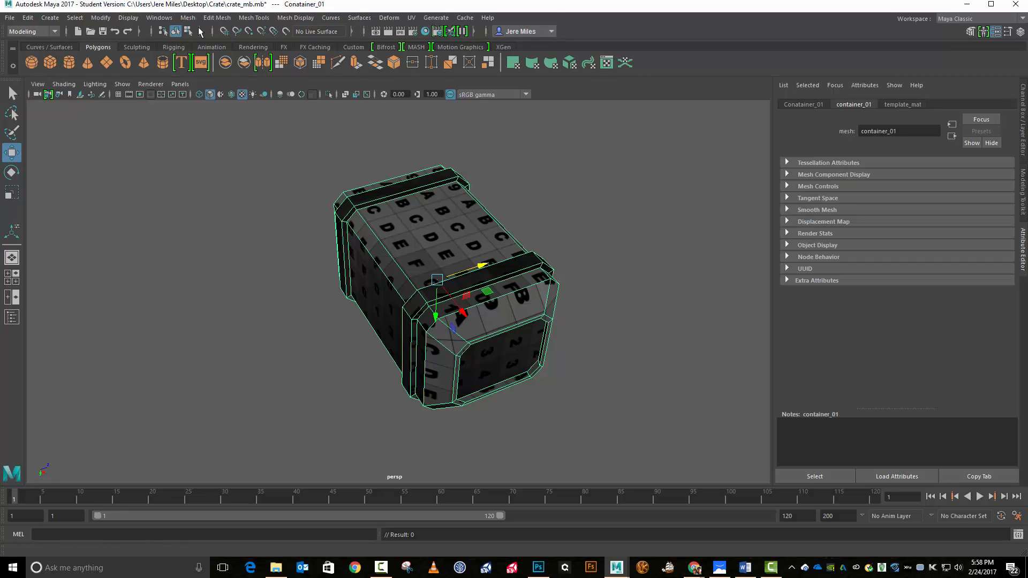
click(411, 19)
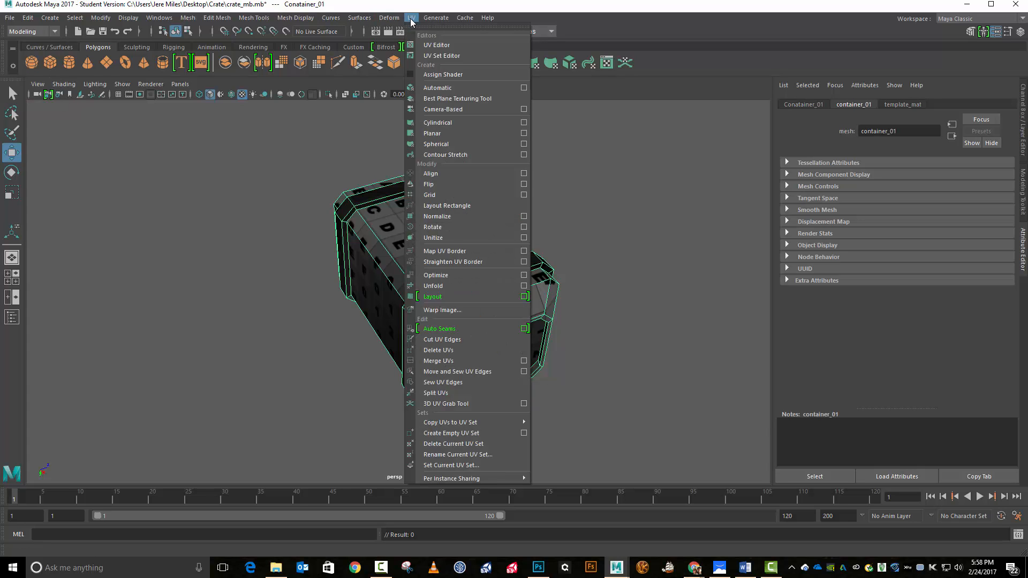
click(436, 45)
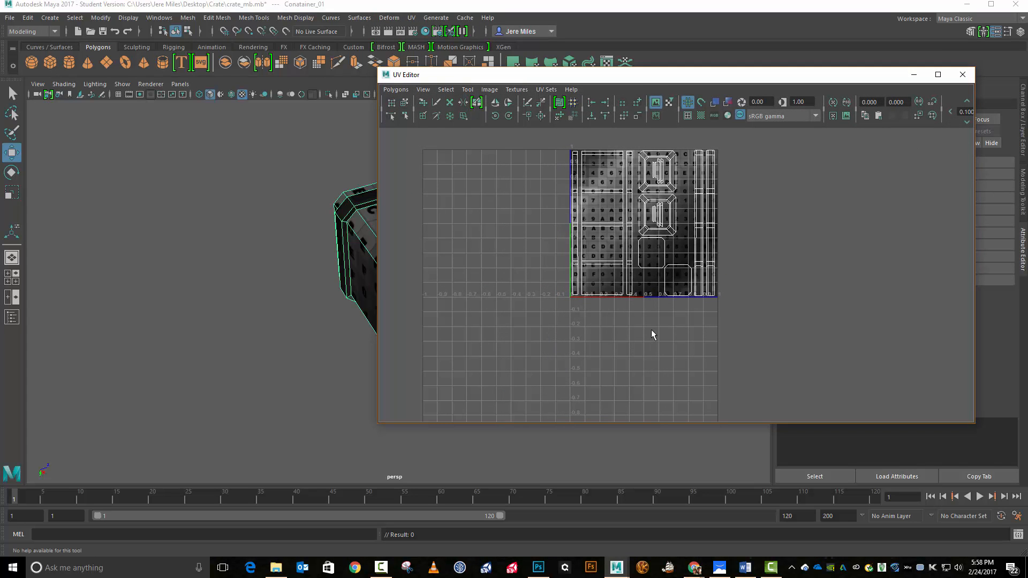
- Start a UV snapshot and set its output to the Desktop's Crate folder, replacing the existing TEMPLATE.iff
click(394, 90)
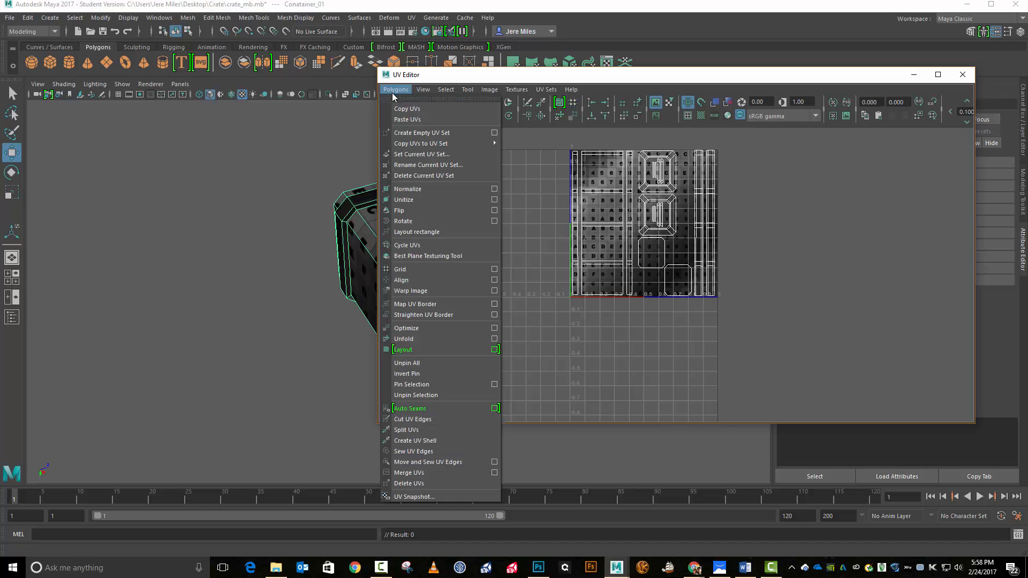
click(435, 497)
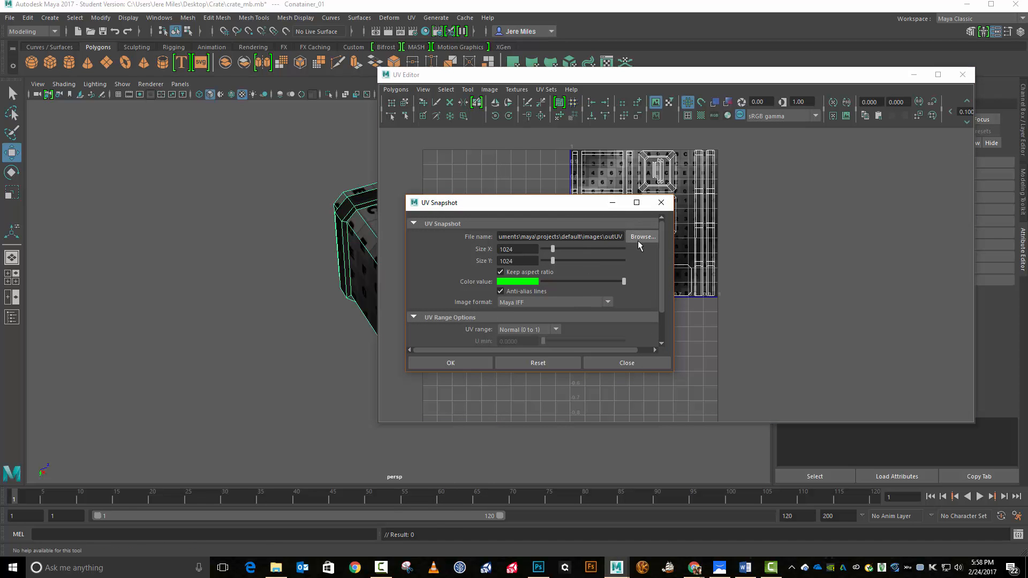
click(640, 240)
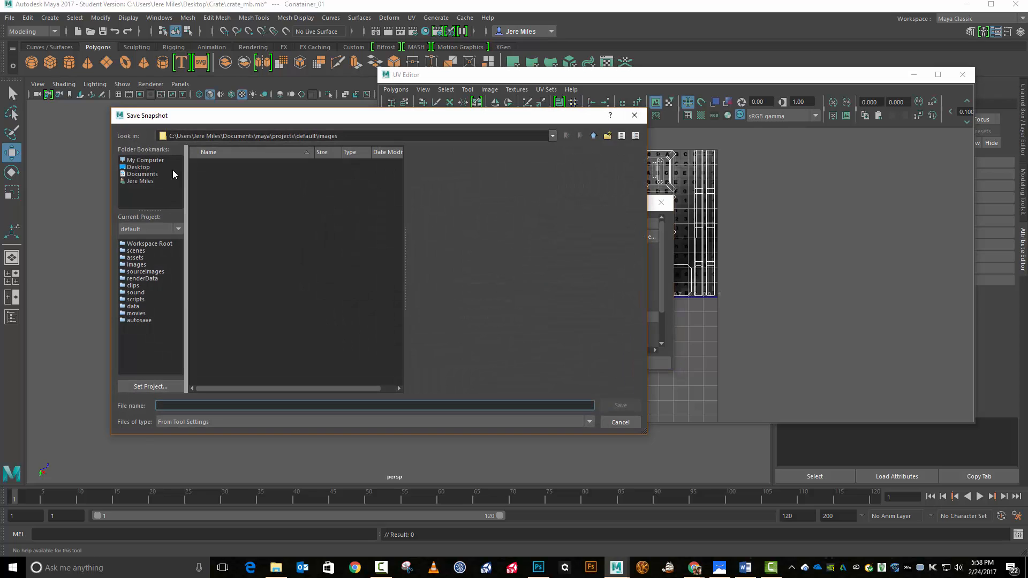
click(138, 167)
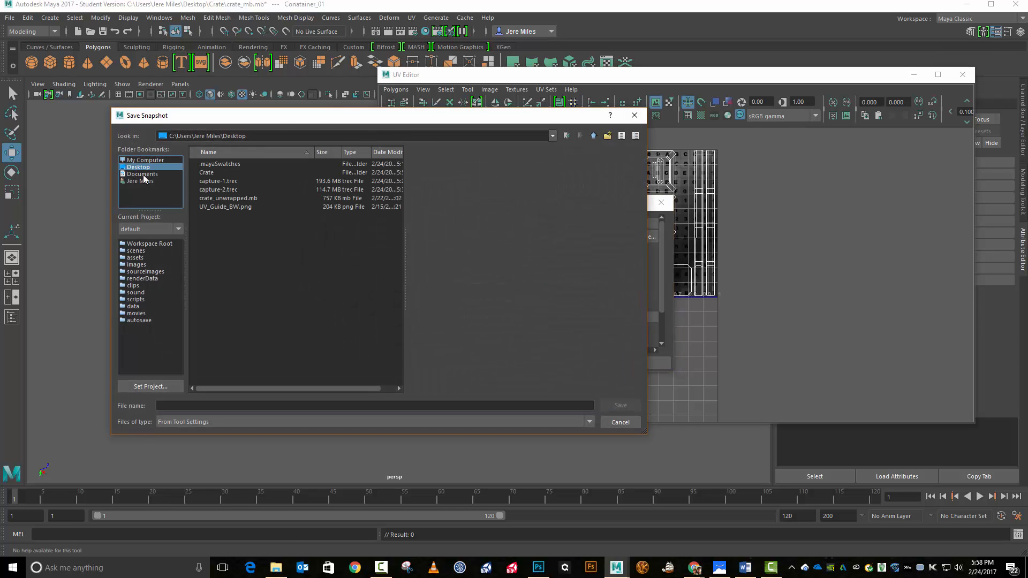
double_click(197, 173)
click(198, 173)
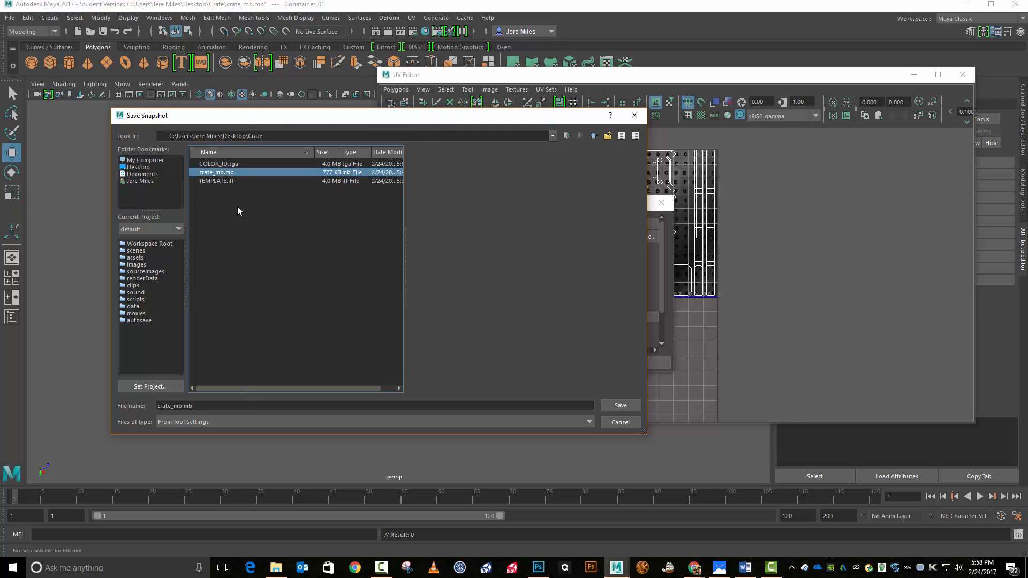
click(229, 182)
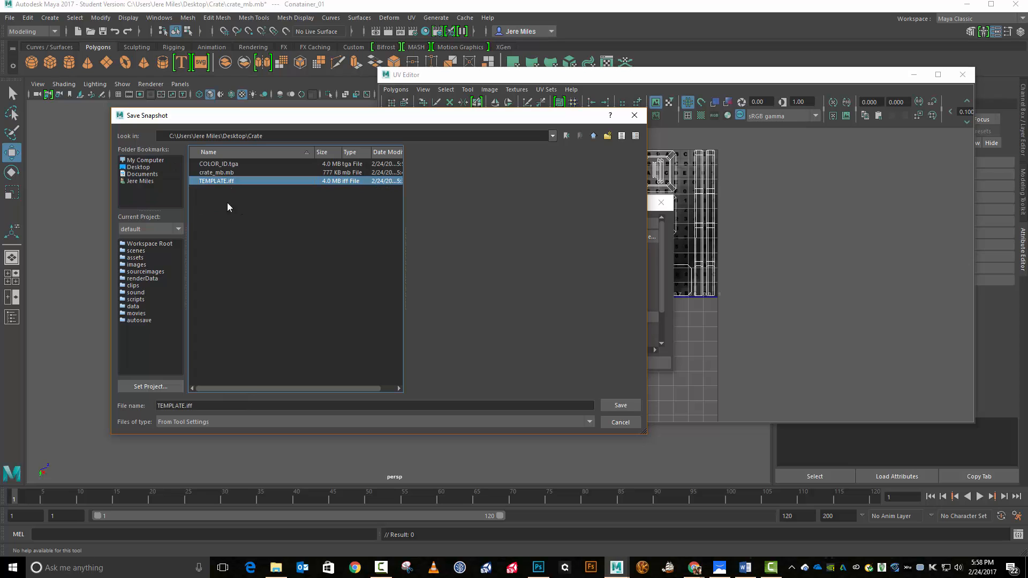
click(621, 405)
click(348, 292)
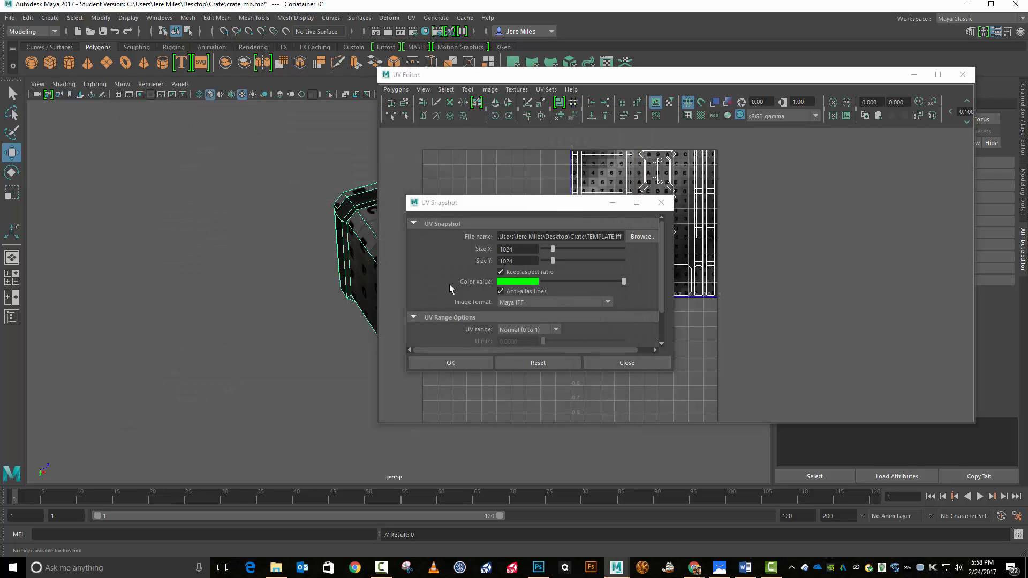
- Save the UV snapshot at 1024 x 1024 in Maya IFF format and close the UV Editor
click(456, 362)
click(516, 300)
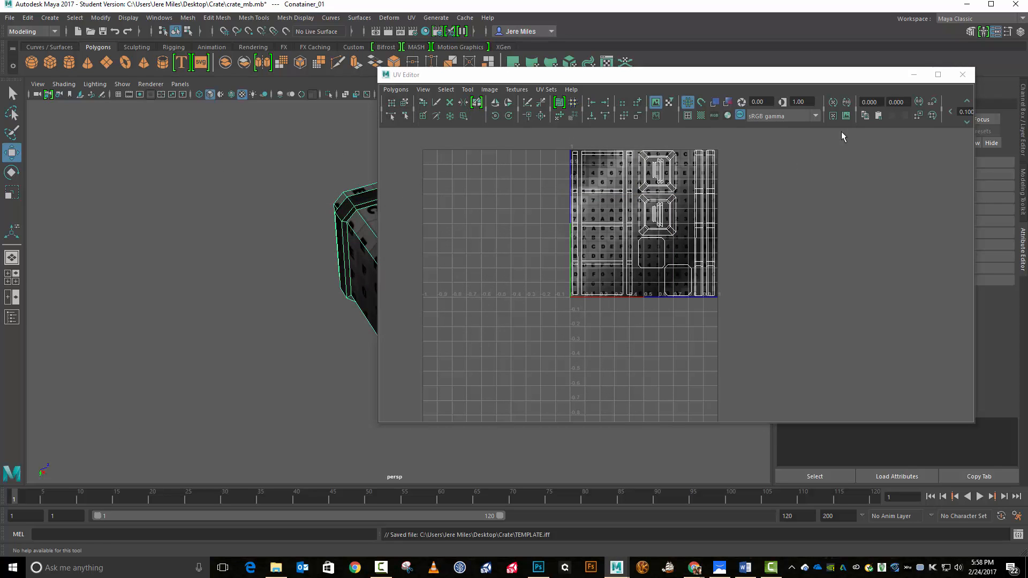
click(962, 74)
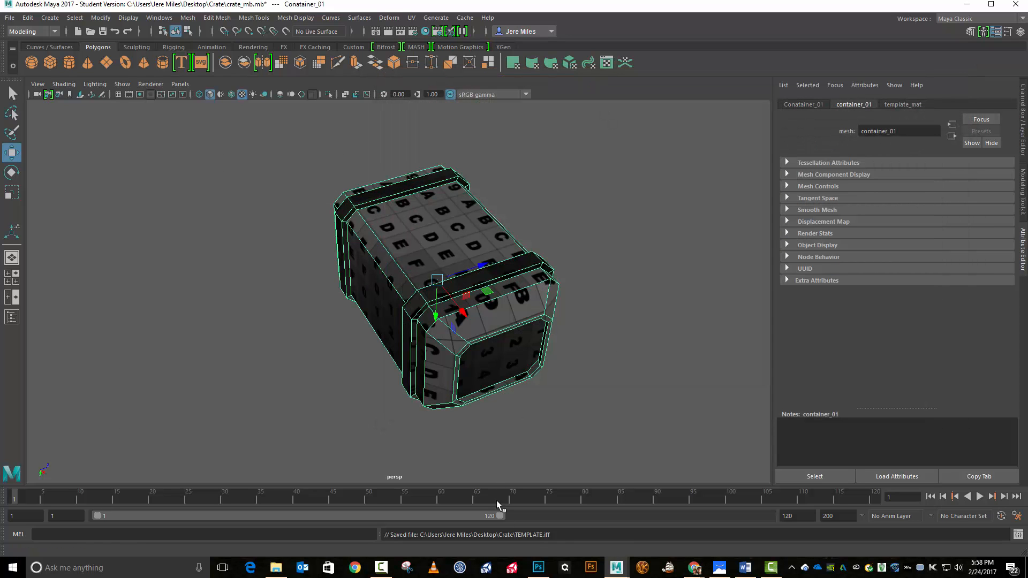
- Switch to Photoshop, add a new layer above the Background and place TEMPLATE.iff over the COLOR_ID map
click(535, 571)
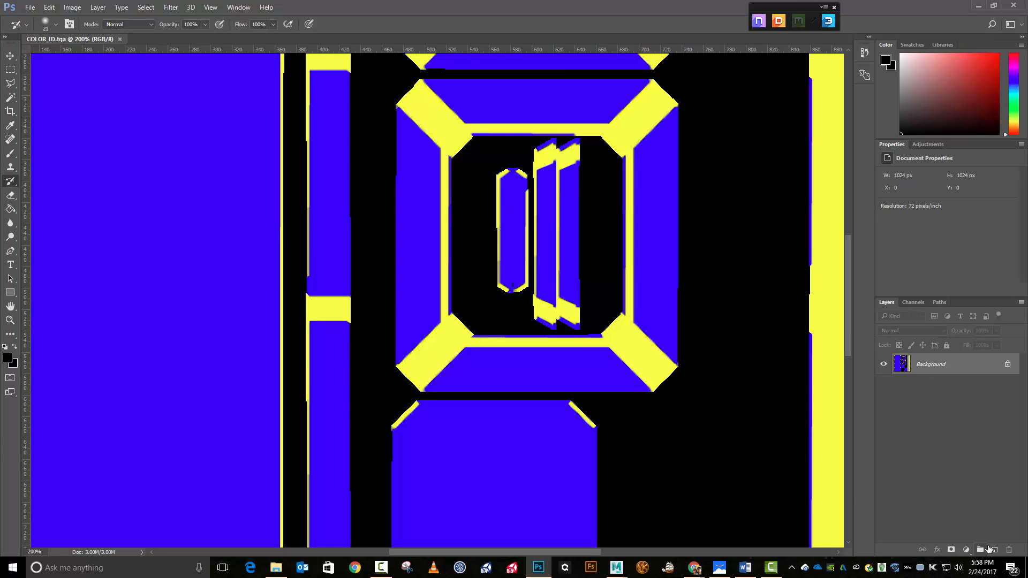
click(991, 549)
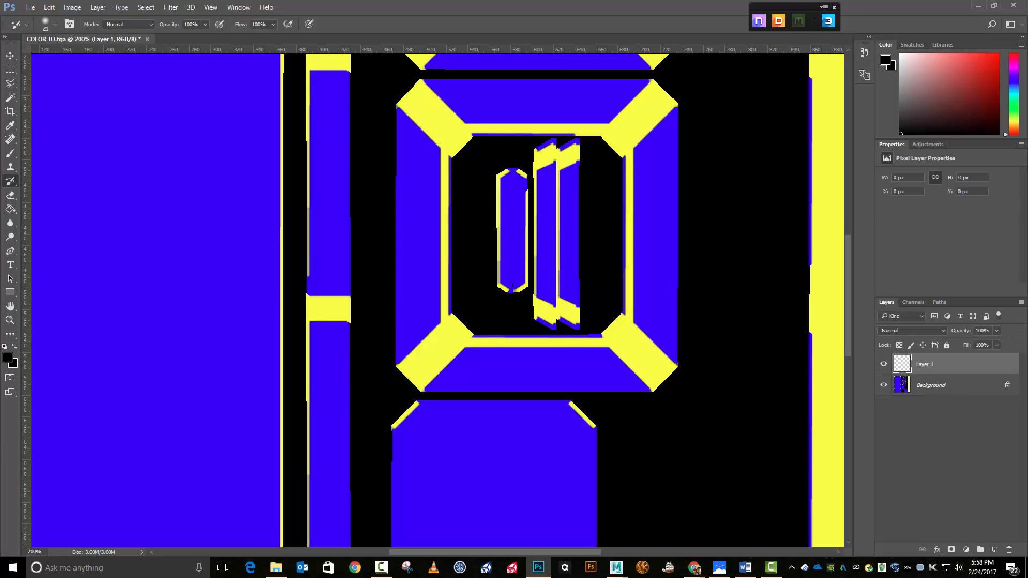
drag(927, 364, 610, 377)
key(Return)
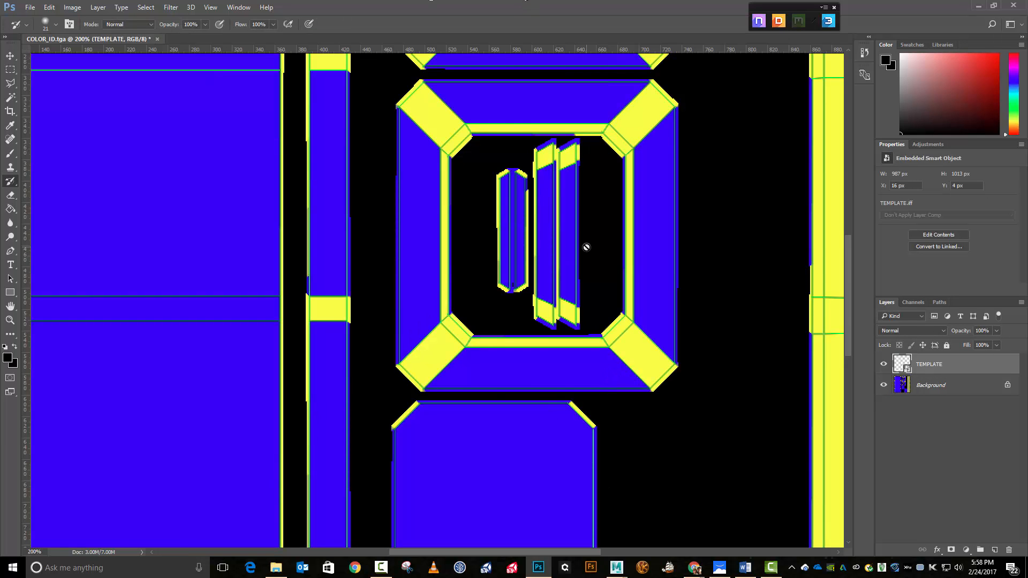
- Select the Background layer and examine up close how the color areas extend past the UV template lines
scroll(592, 217, up, 1)
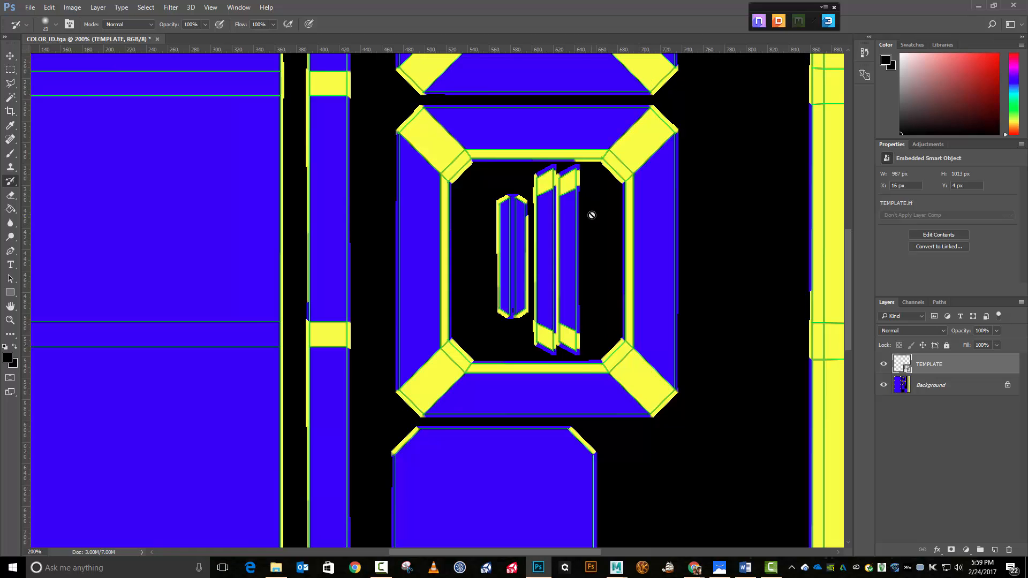
key(ctrl+plus)
key(ctrl+plus)
key(ctrl+plus)
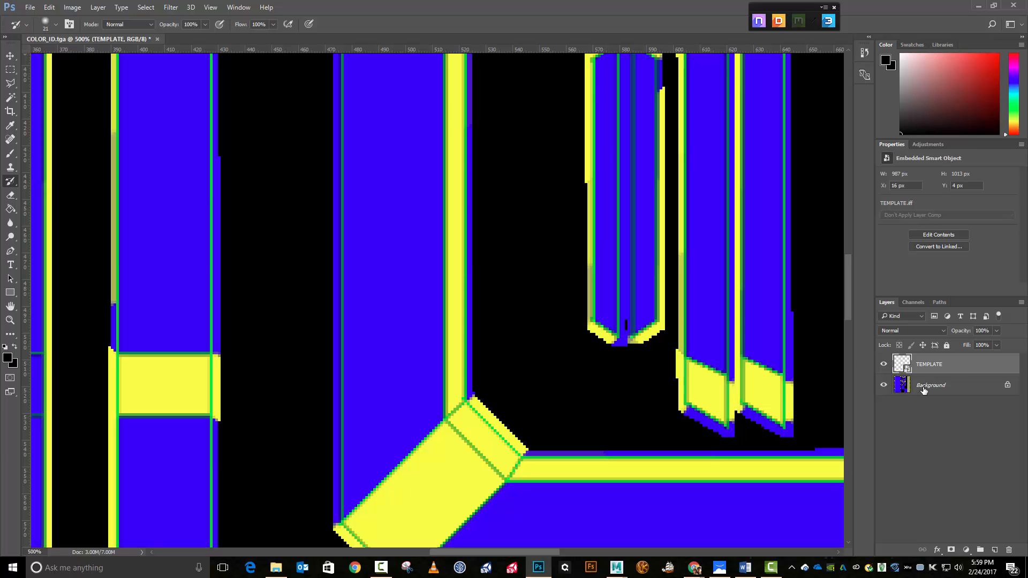
click(919, 389)
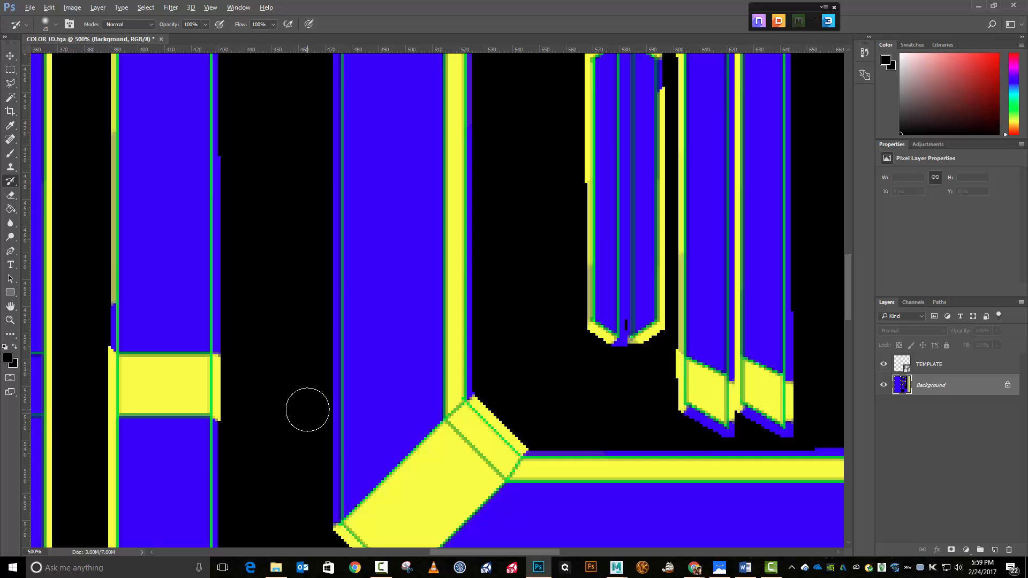
scroll(292, 422, down, 2)
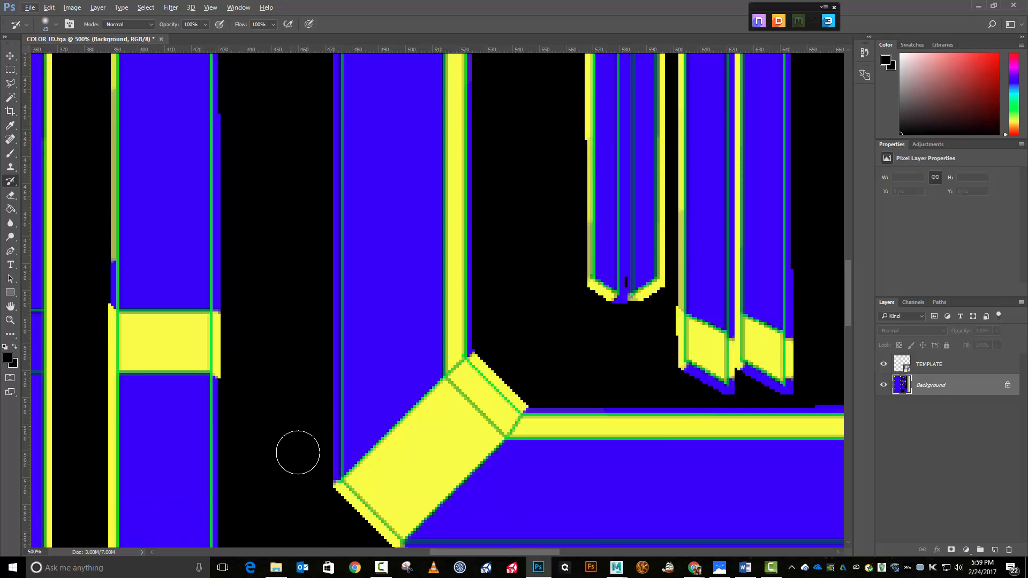
drag(503, 552, 467, 549)
key(ctrl+plus)
key(ctrl+plus)
key(ctrl+plus)
key(ctrl+plus)
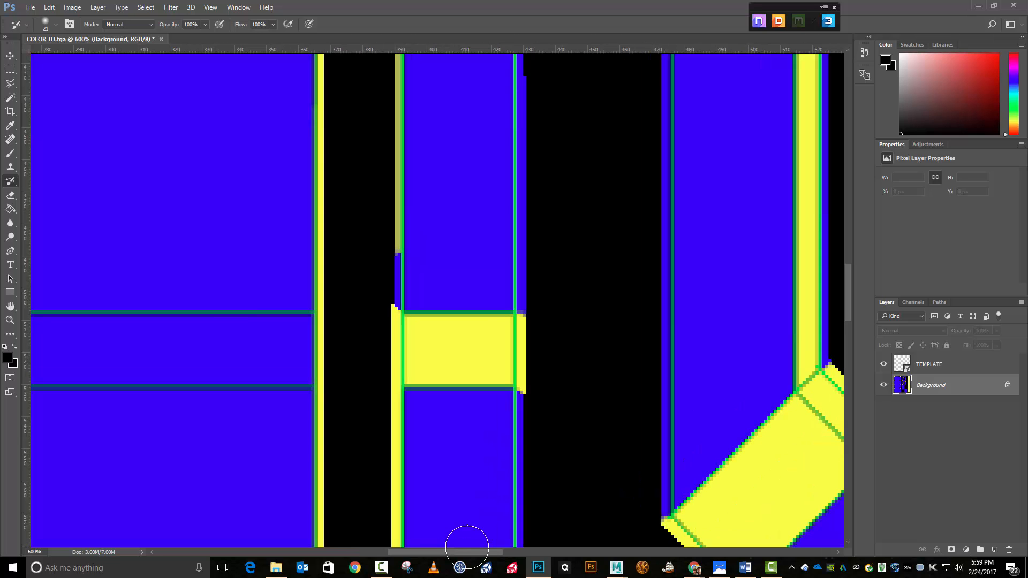
key(ctrl+plus)
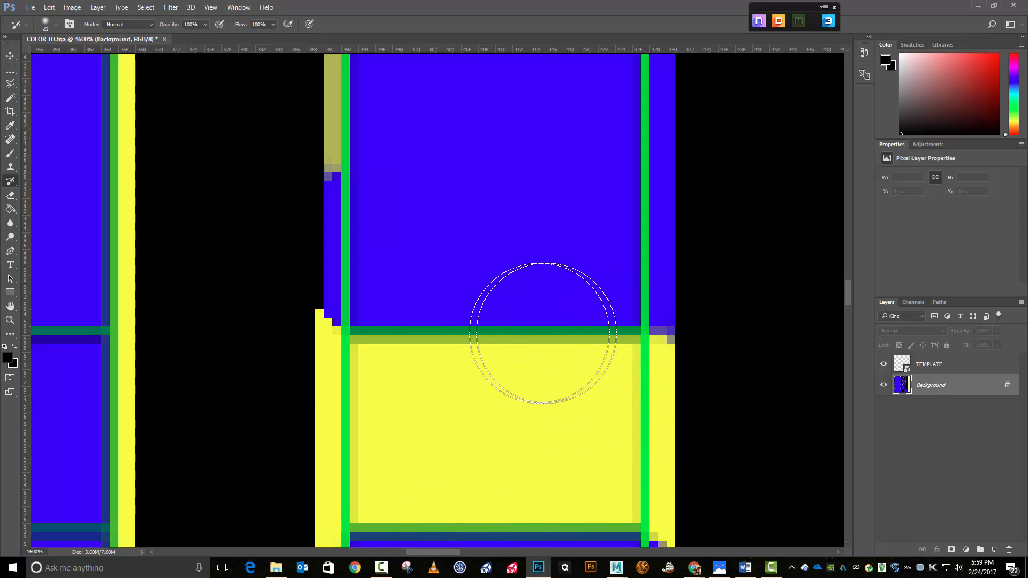
scroll(632, 488, down, 2)
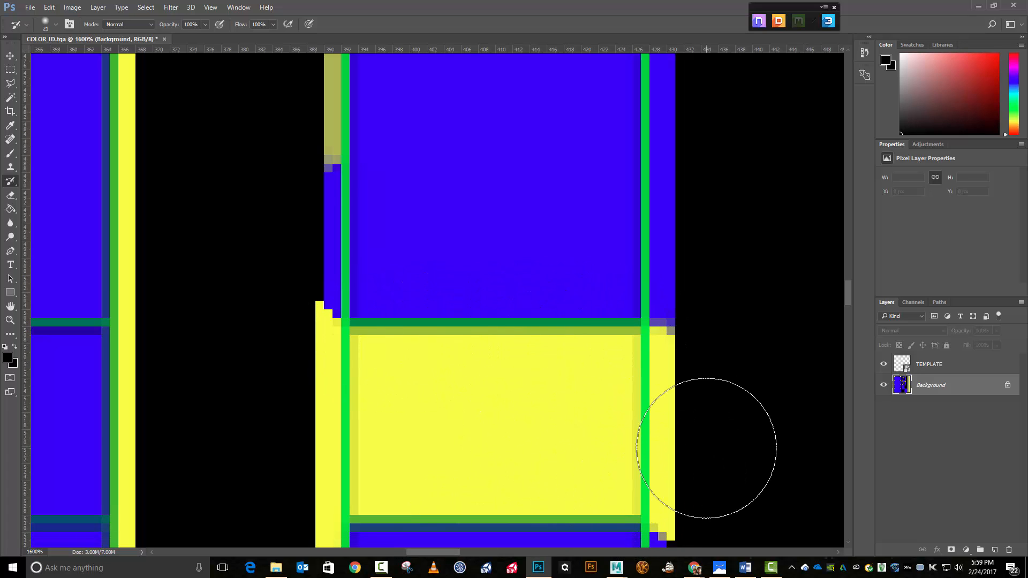
scroll(583, 472, down, 7)
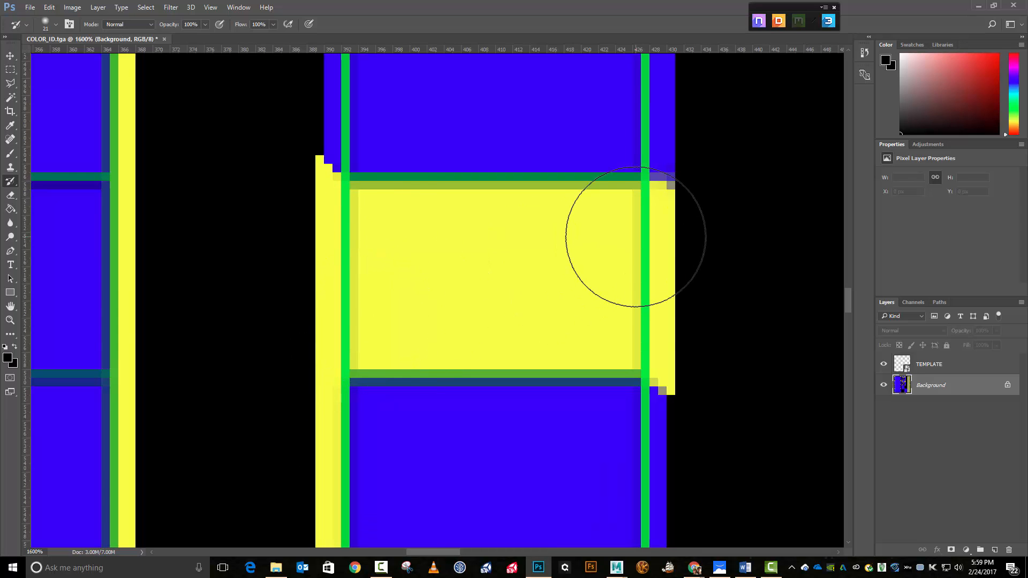
- Review the UV template lines over the wider COLOR_ID map at 100% magnification
key(ctrl+minus)
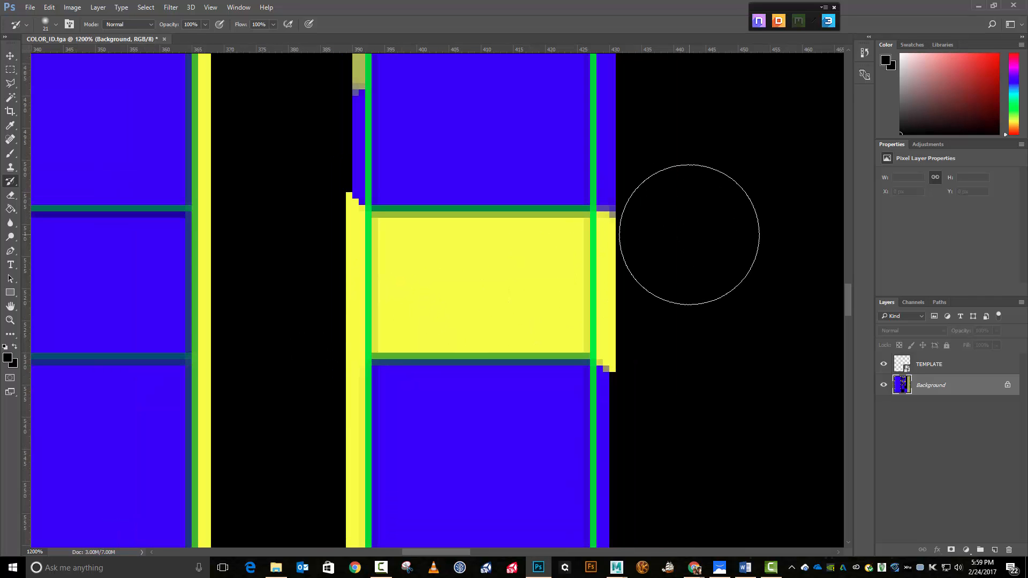
key(ctrl+minus)
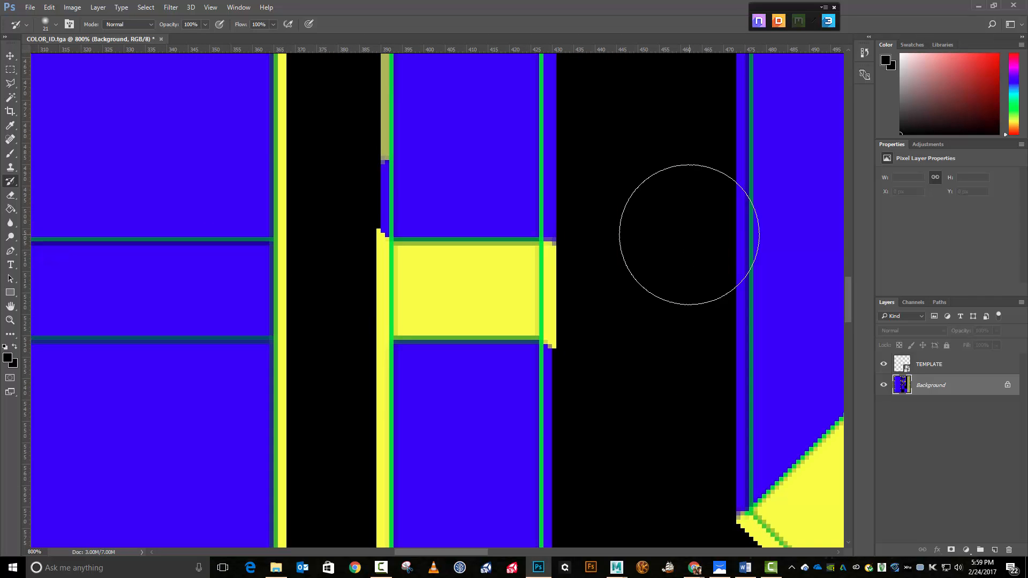
key(ctrl+minus)
key(ctrl+minus)
key(ctrl+minus)
key(ctrl+minus)
key(ctrl+minus)
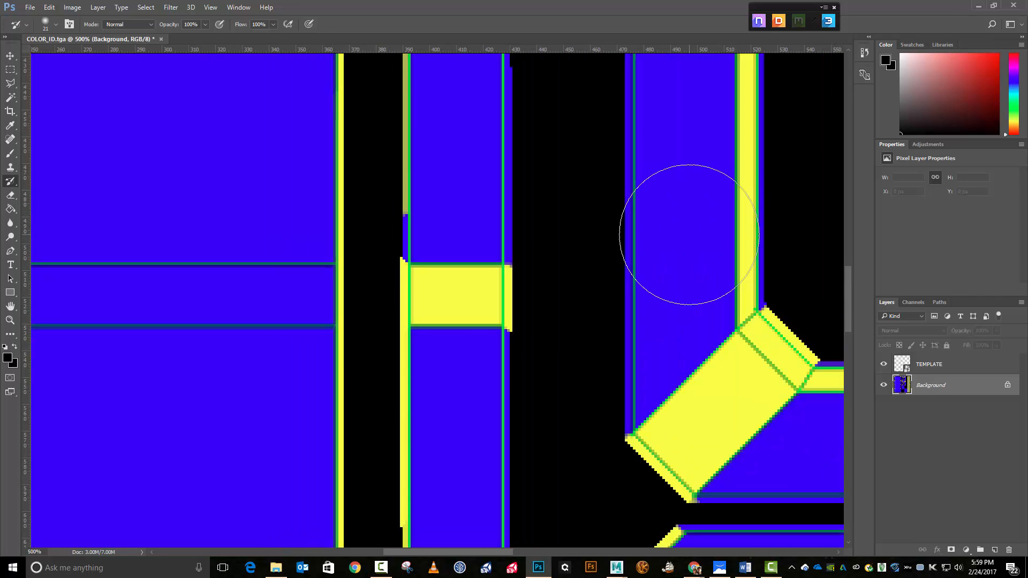
key(ctrl+minus)
key(ctrl+minus)
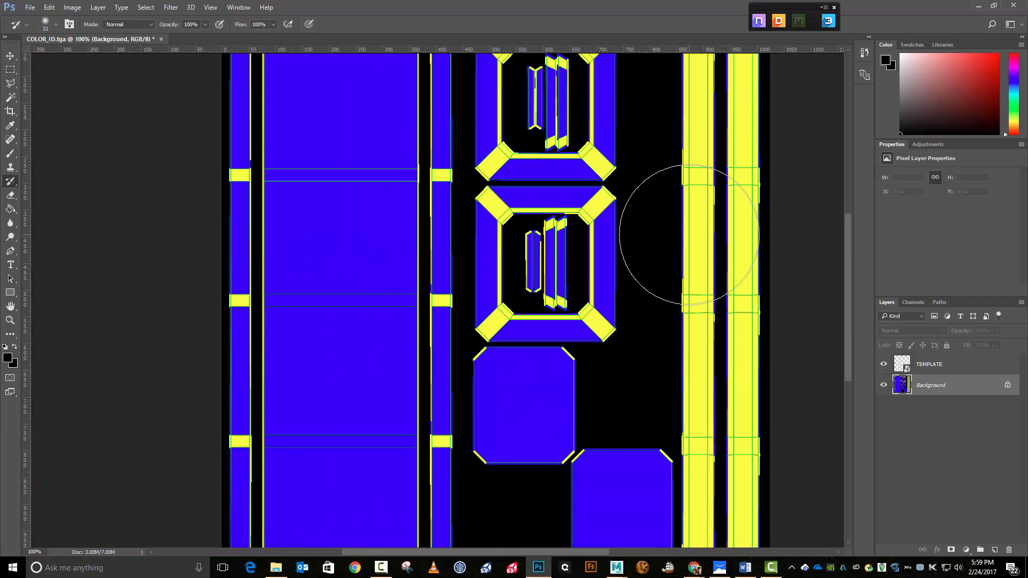
- Examine up close how the blue and yellow areas meet the UV lines around the narrow strips and frame corners
key(ctrl+plus)
key(ctrl+plus)
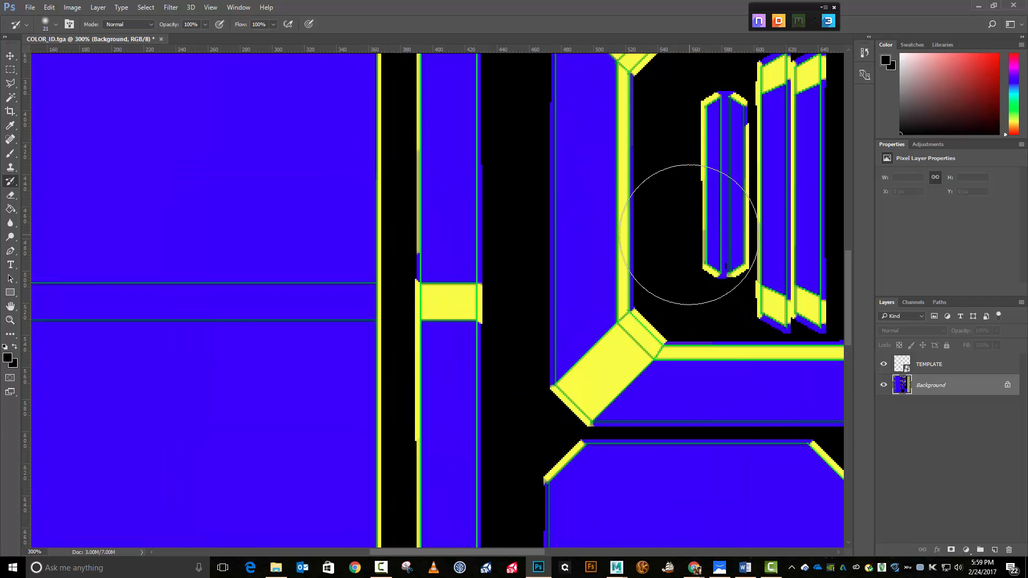
key(ctrl+plus)
key(ctrl+plus)
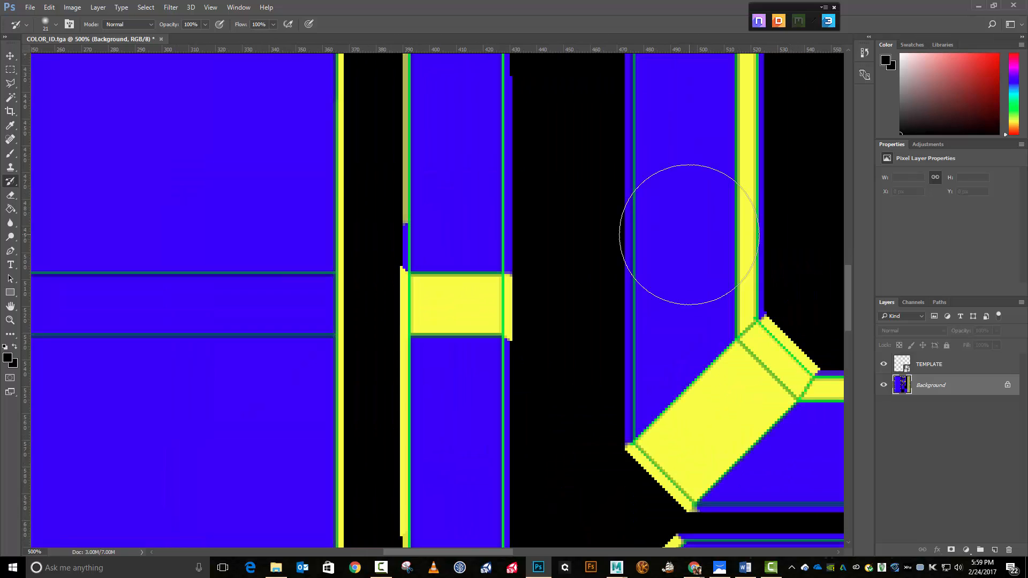
key(ctrl+minus)
key(ctrl+minus)
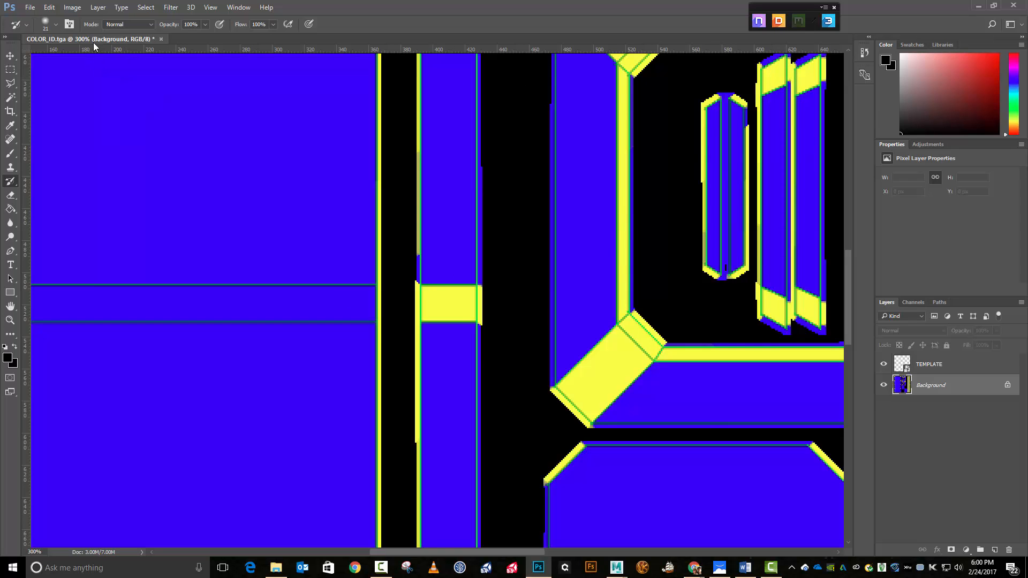
- Close COLOR_ID.tga without saving the changes and switch to Maya
click(161, 39)
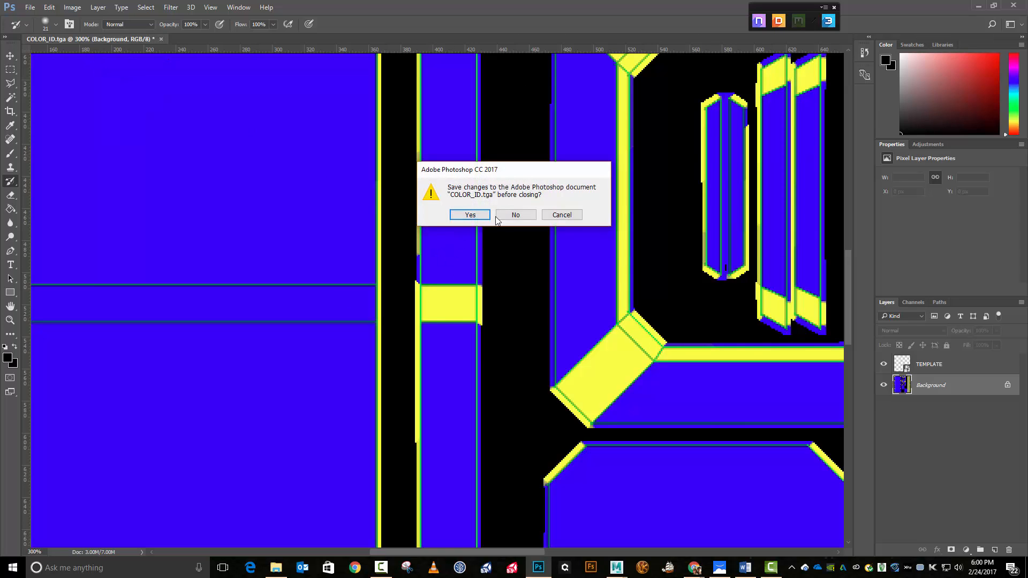
click(516, 215)
click(978, 7)
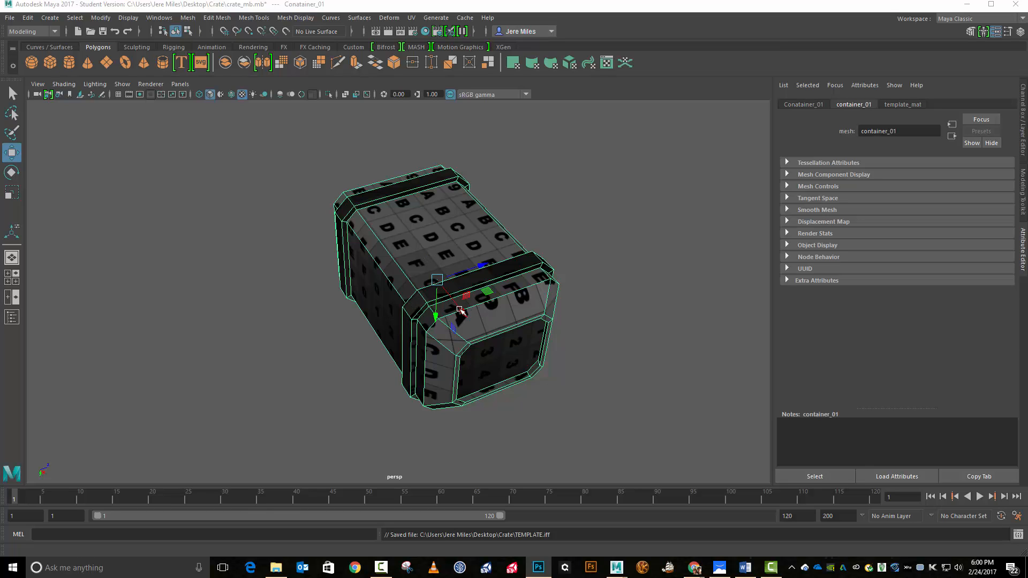
- Triangulate the crate mesh and export the selection in OBJ format as crate_OBJ to the Crate folder on the Desktop
click(184, 18)
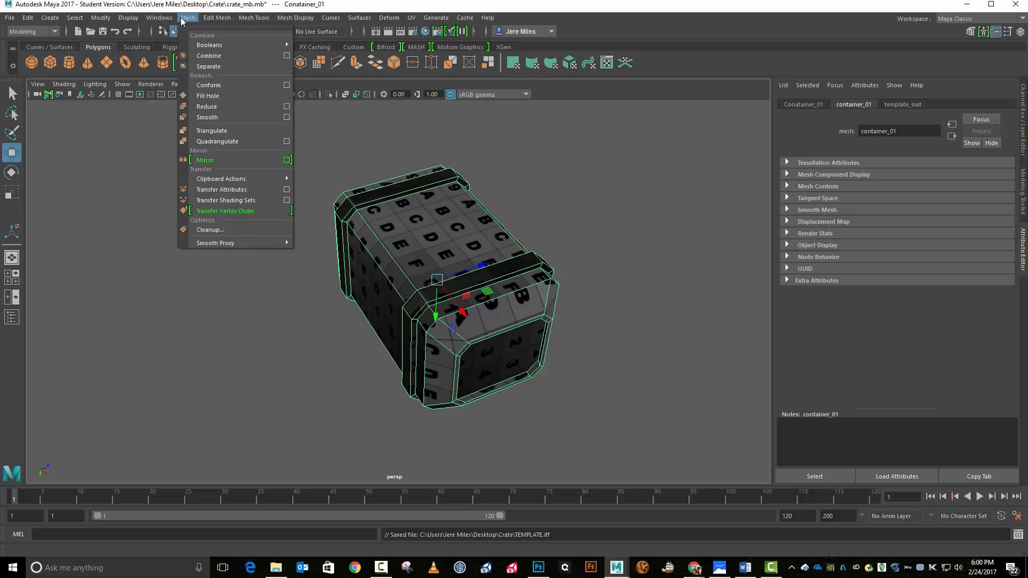
click(230, 132)
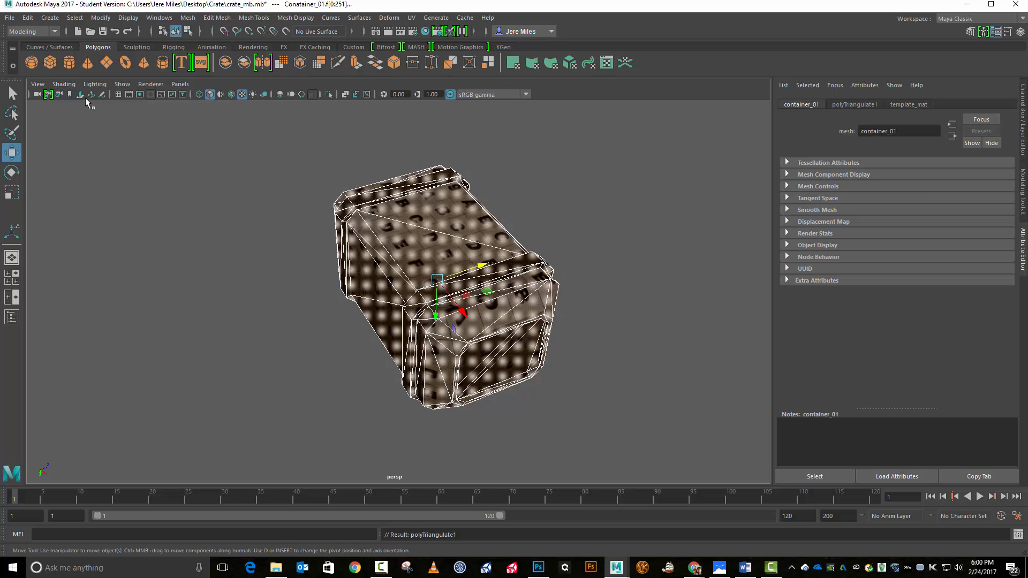
click(9, 19)
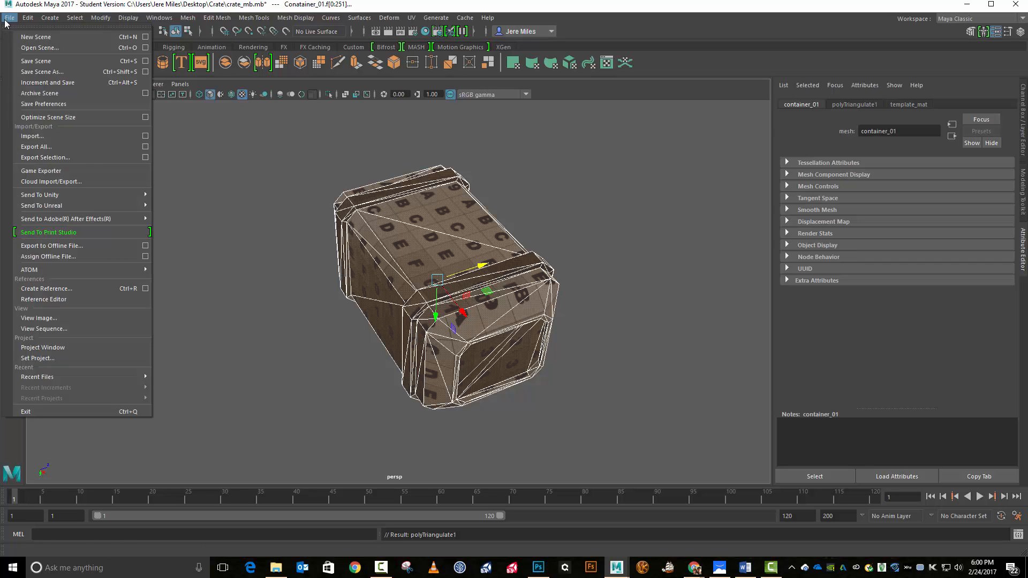
click(75, 158)
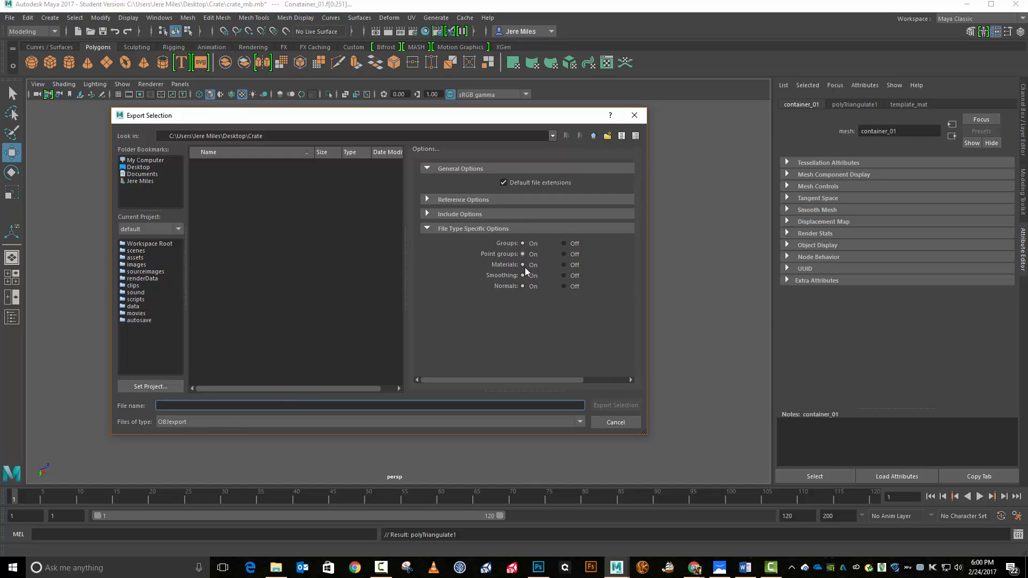
click(143, 168)
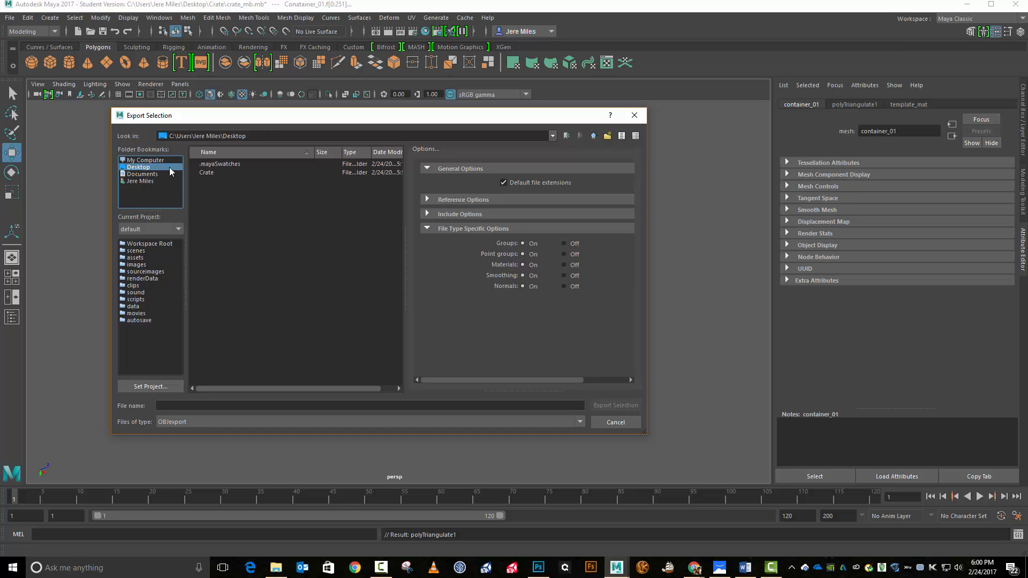
double_click(206, 173)
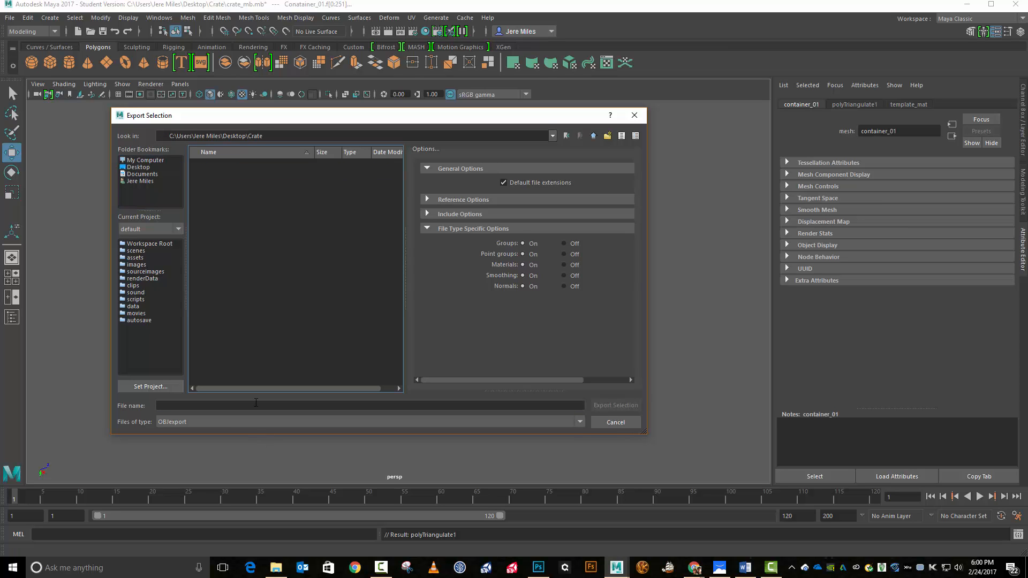
click(256, 406)
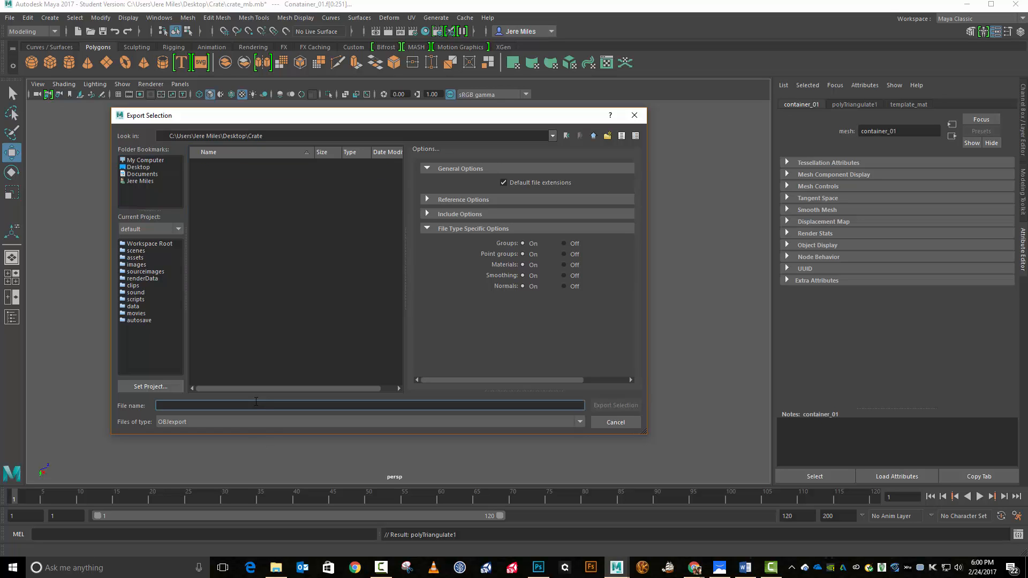
text(crate_OBJ)
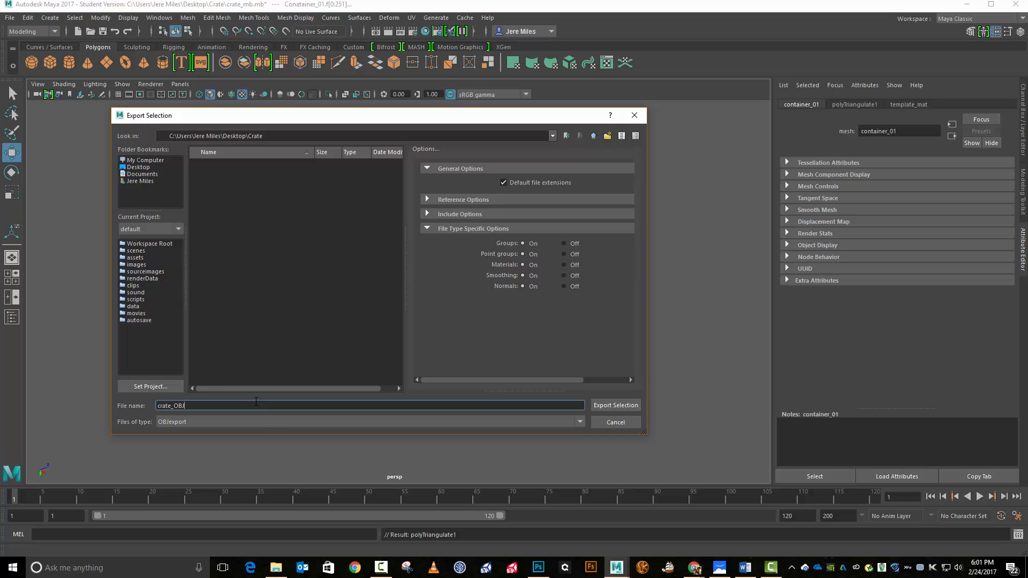
click(615, 406)
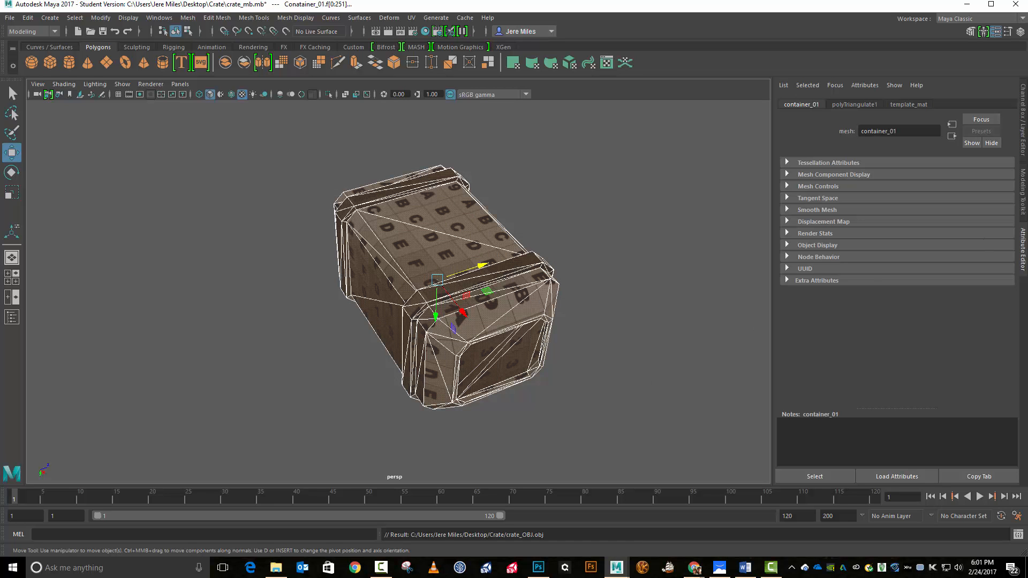
- Switch to File Explorer and check the Crate folder for the exported crate_OBJ files
click(276, 567)
drag(645, 176, 571, 173)
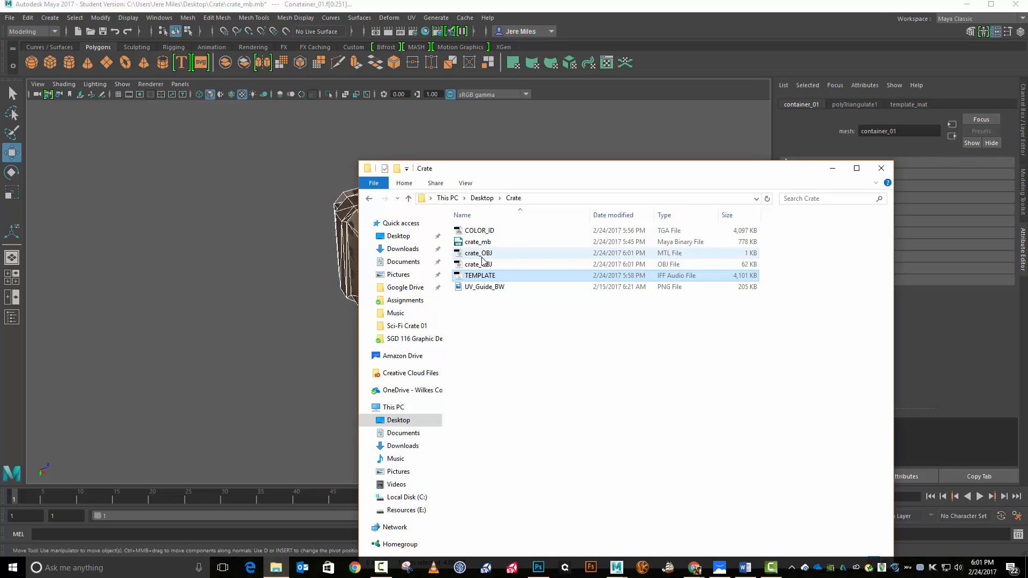
drag(576, 176, 656, 135)
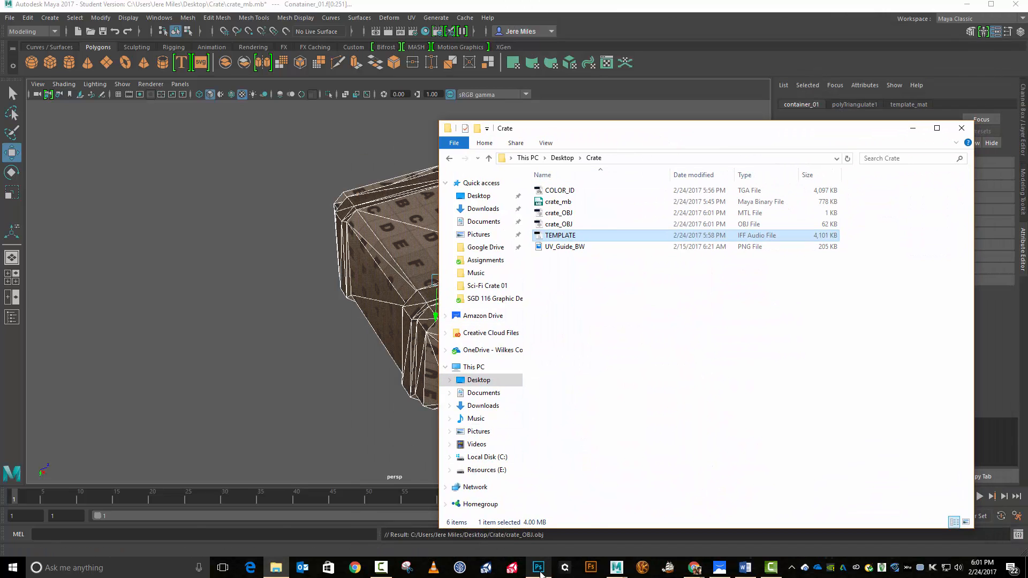
- Switch to Photoshop and open the DDO Base Creator, moving it clear of the application's upper edge
click(540, 571)
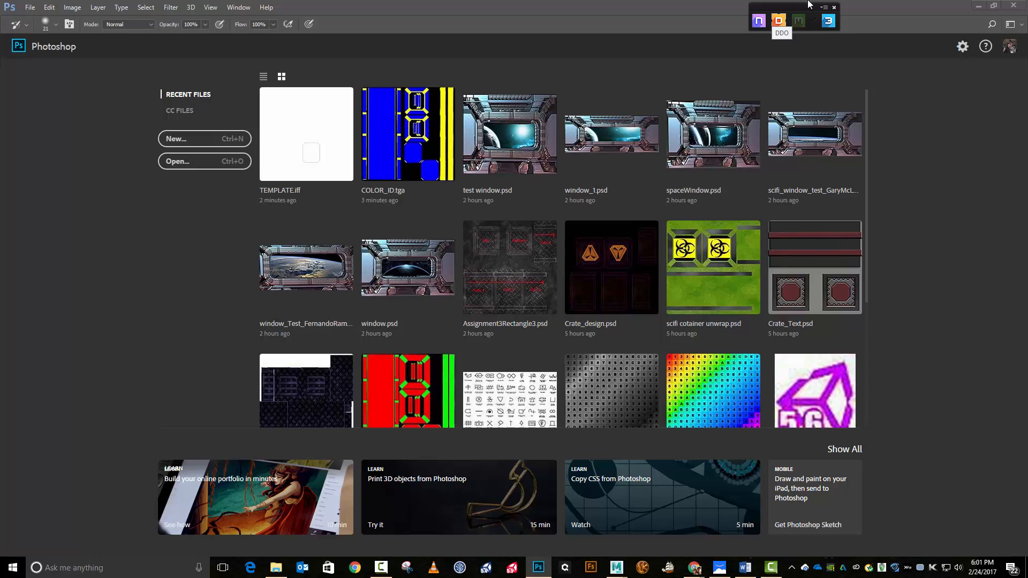
click(781, 21)
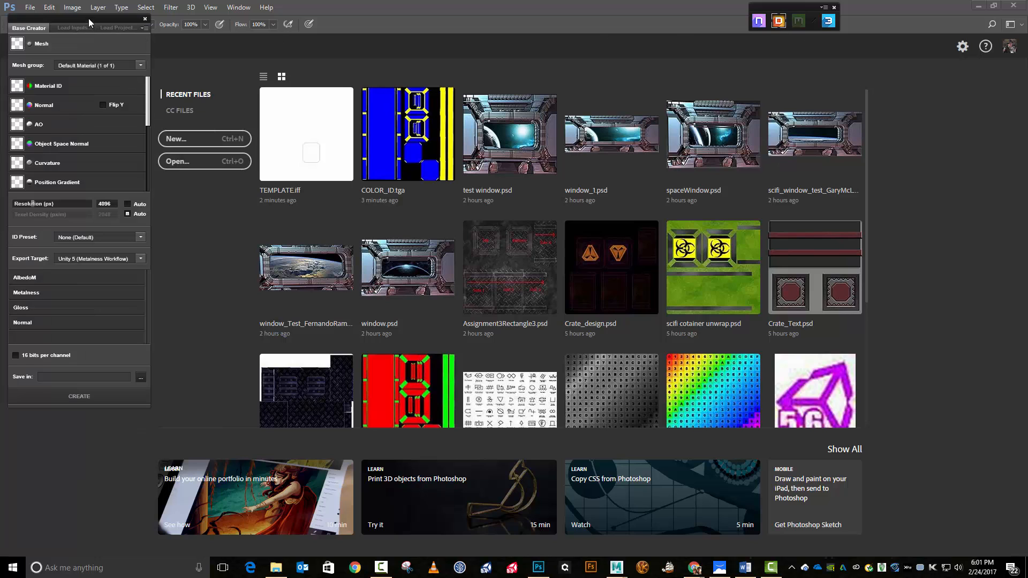
drag(89, 19, 148, 100)
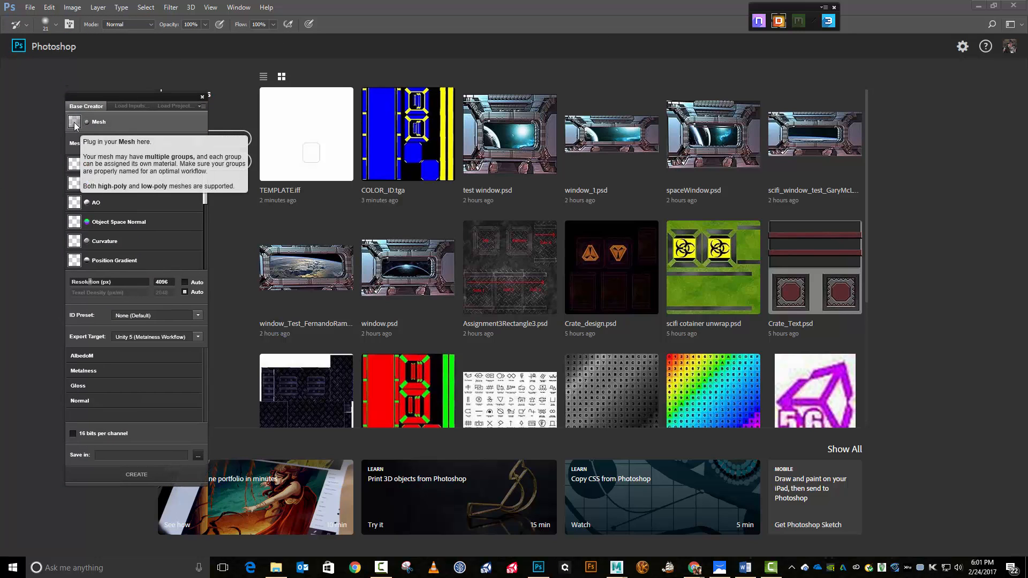
- Load crate_OBJ from the Desktop's Crate folder as the Base Creator's mesh input
click(75, 123)
drag(234, 101, 480, 100)
click(337, 227)
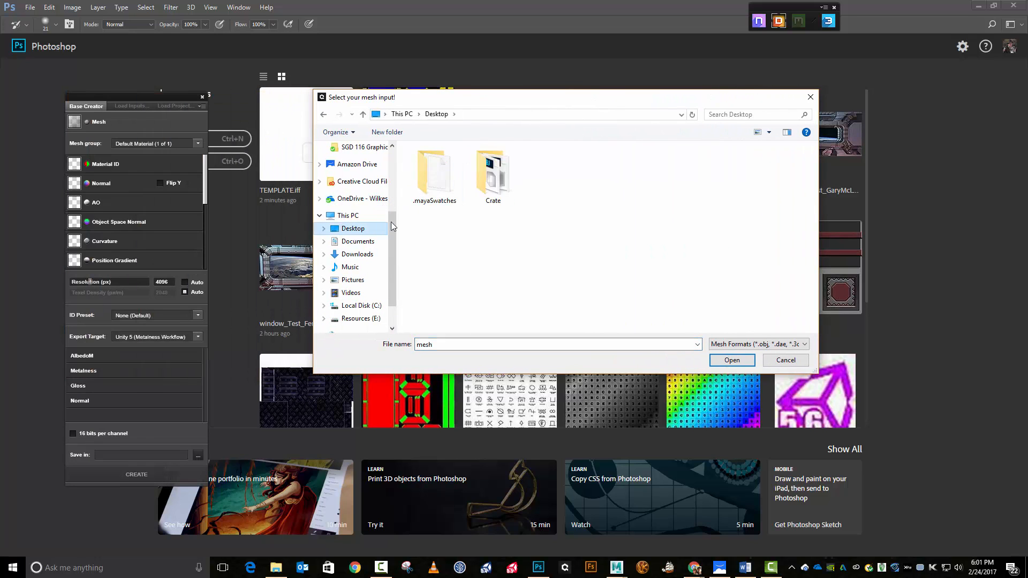
double_click(492, 174)
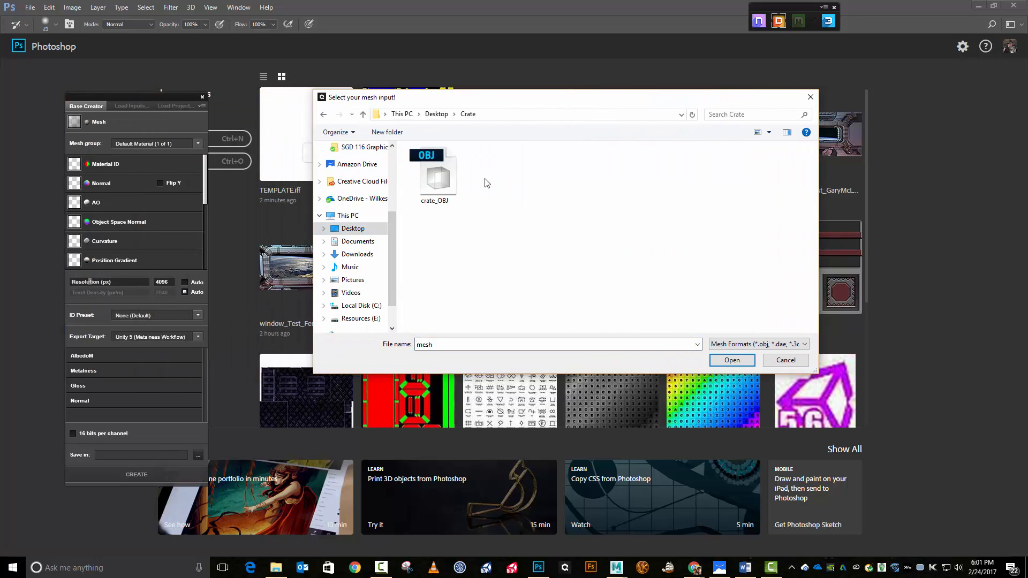
double_click(433, 175)
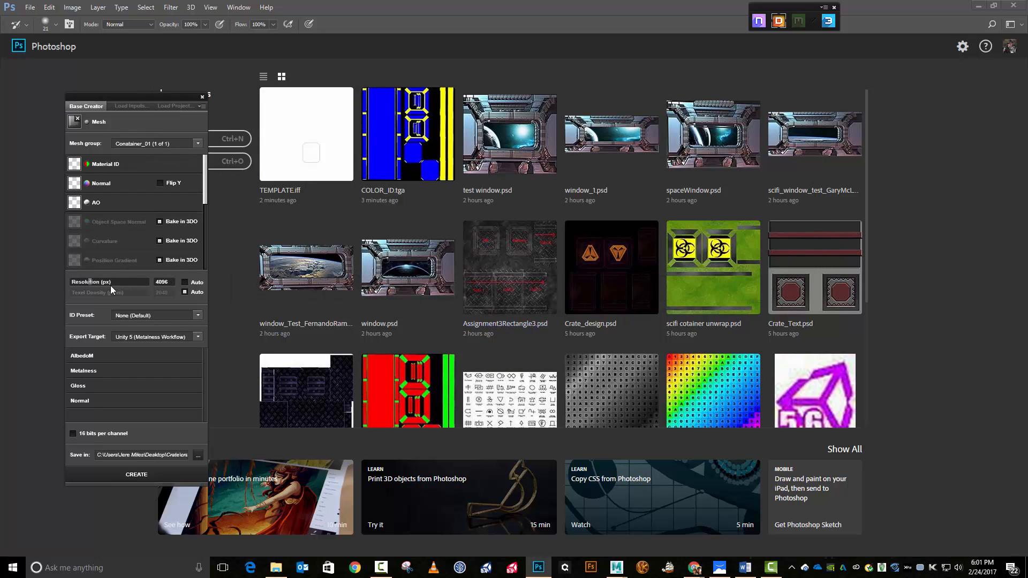
- Set the base resolution to 1024 px and the export target to Unity 5 (Metalness Workflow)
double_click(172, 281)
text(1024)
click(197, 337)
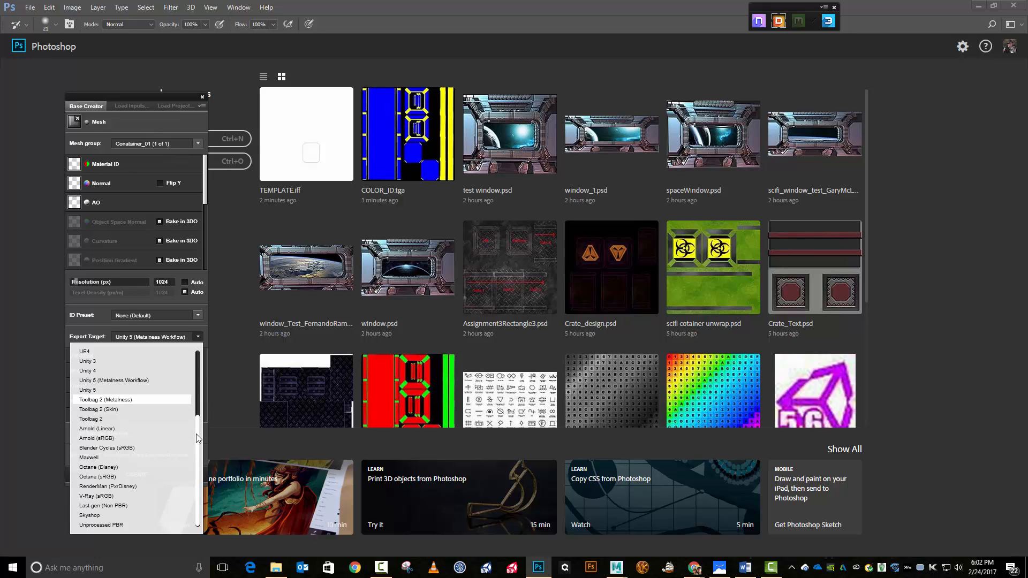
drag(198, 438, 205, 467)
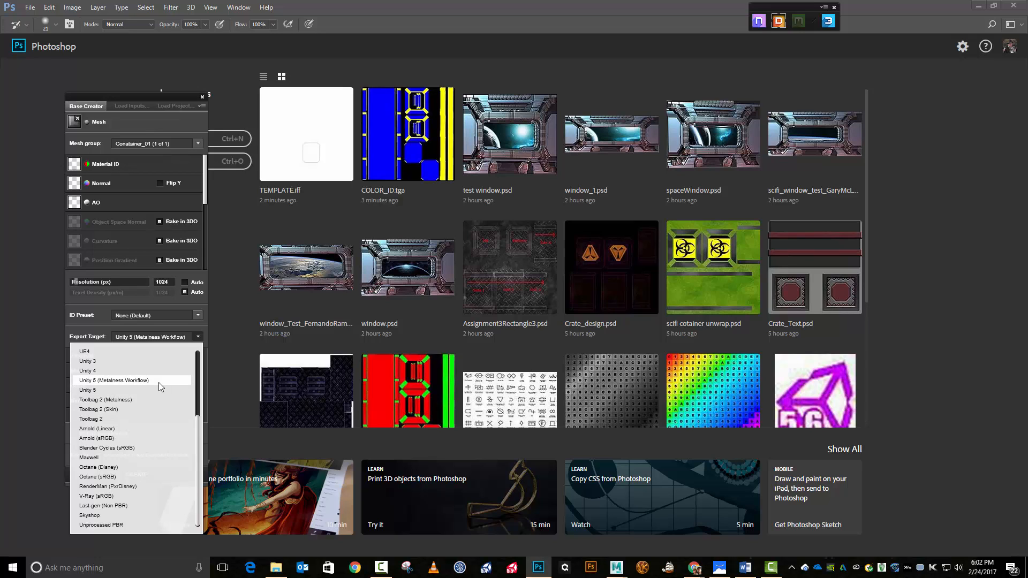
mouse_move(199, 448)
mouse_down()
mouse_move(202, 380)
mouse_move(205, 451)
mouse_move(215, 374)
mouse_move(201, 464)
mouse_move(206, 382)
mouse_move(204, 430)
mouse_up()
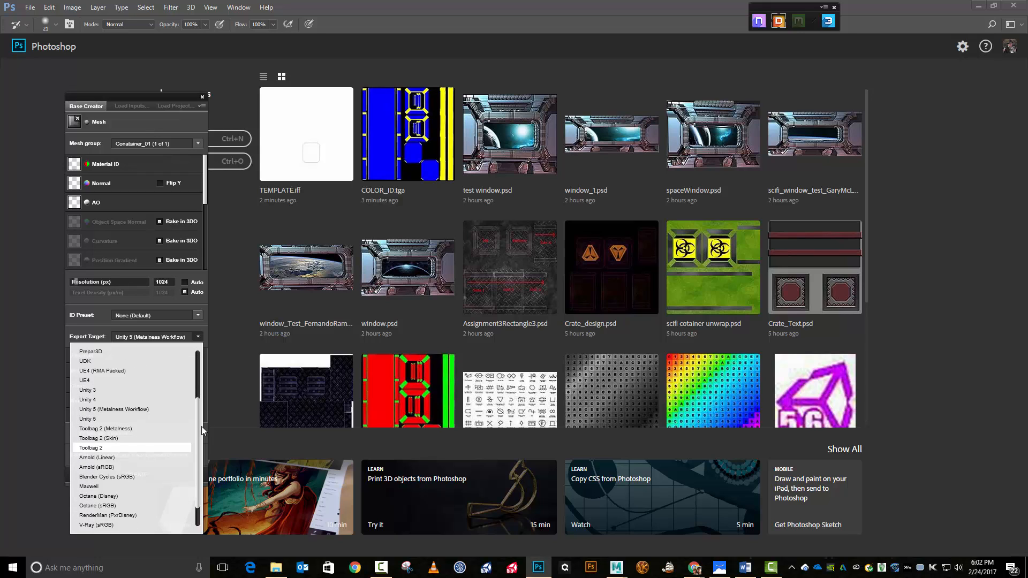
click(114, 410)
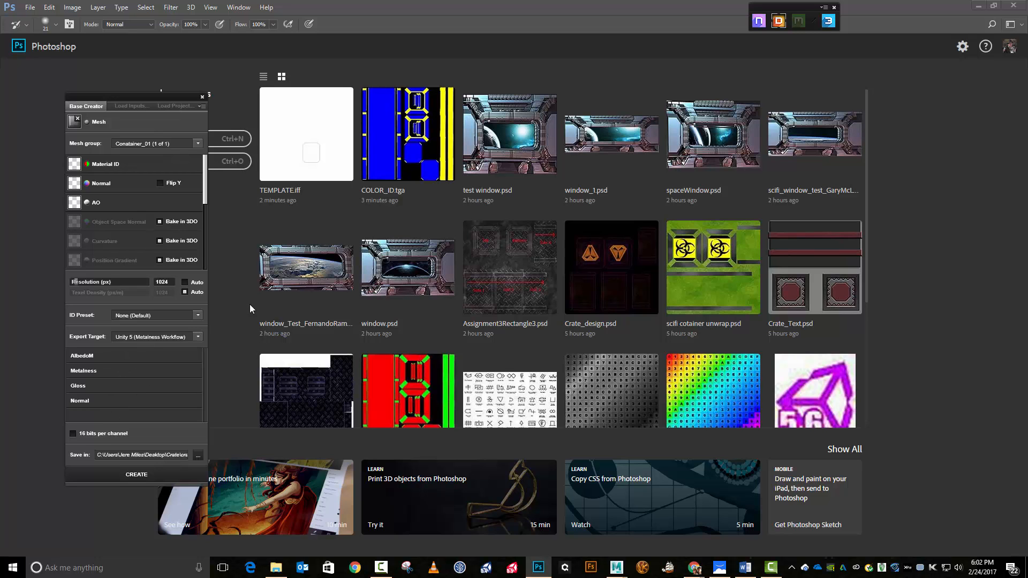
- Load COLOR_ID as the Material ID input and create the DDO base project
click(77, 165)
click(444, 181)
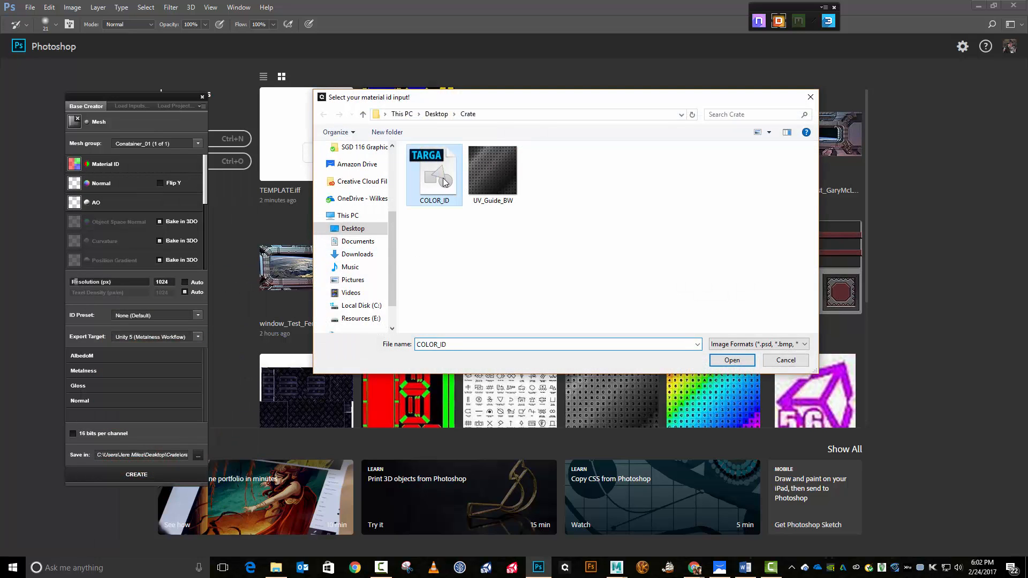
click(728, 361)
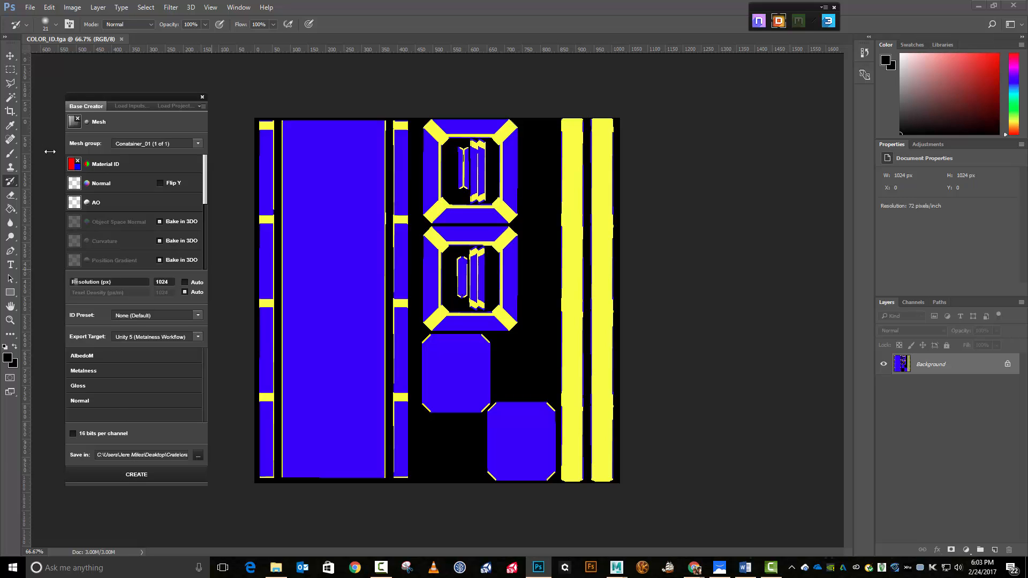
click(161, 477)
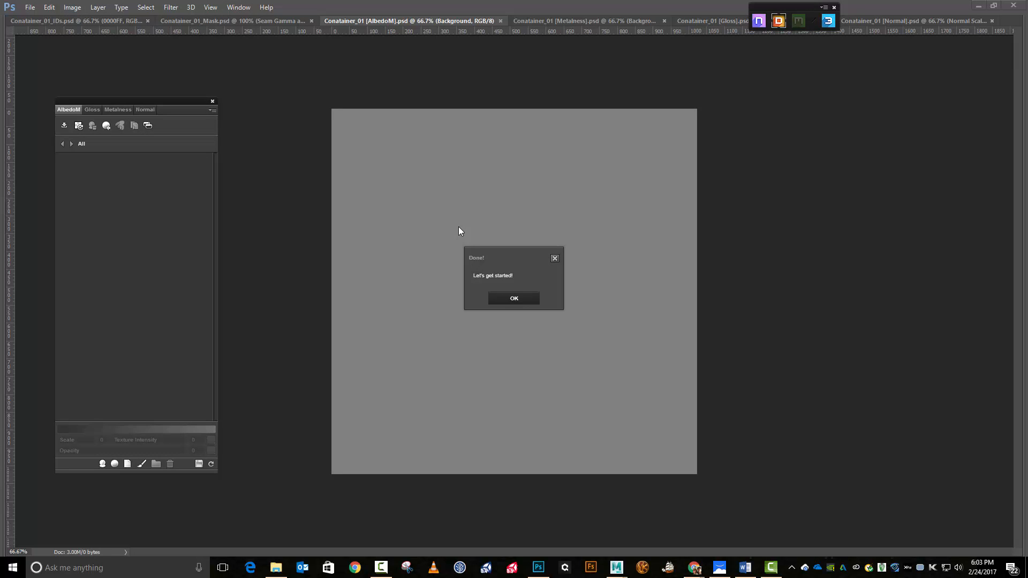
click(517, 298)
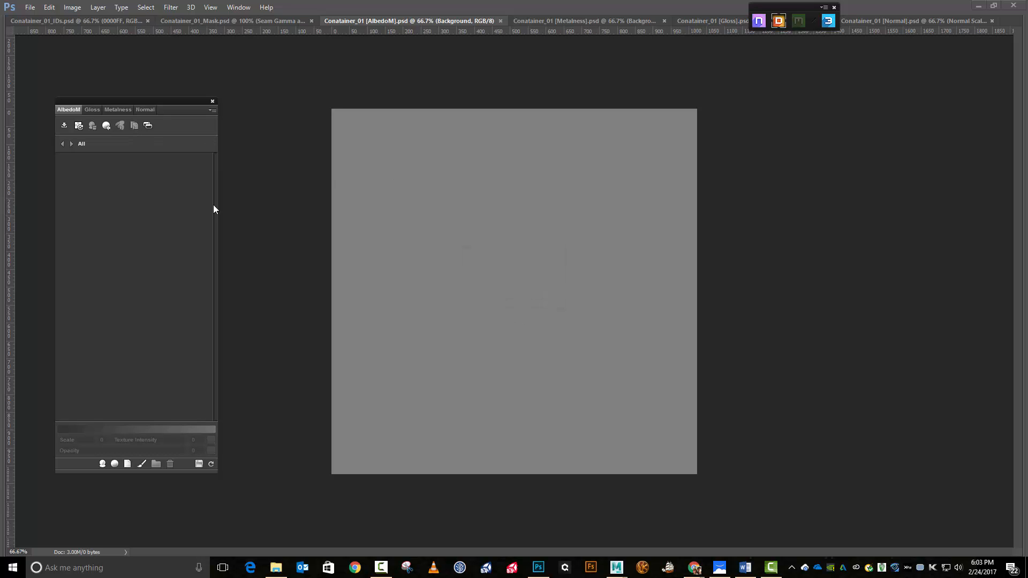
- Open the 3DO preview and inspect the untextured crate from several angles
click(826, 21)
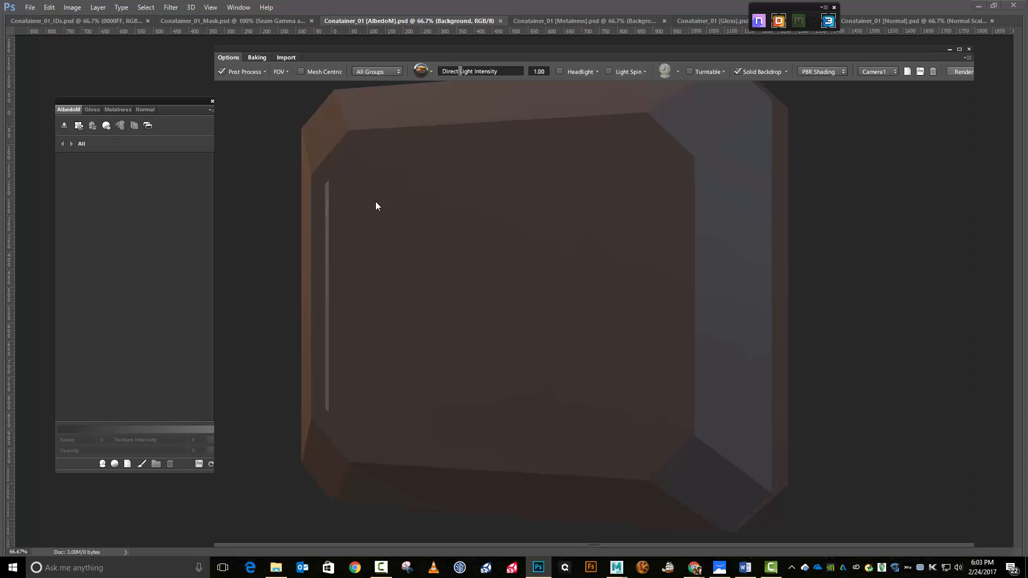
drag(376, 207, 494, 237)
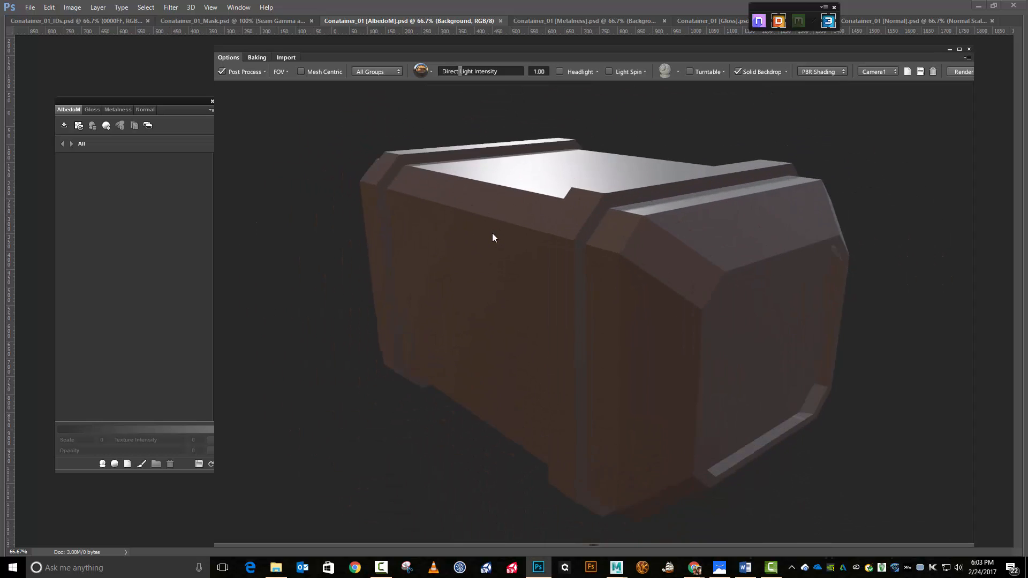
drag(494, 236, 390, 236)
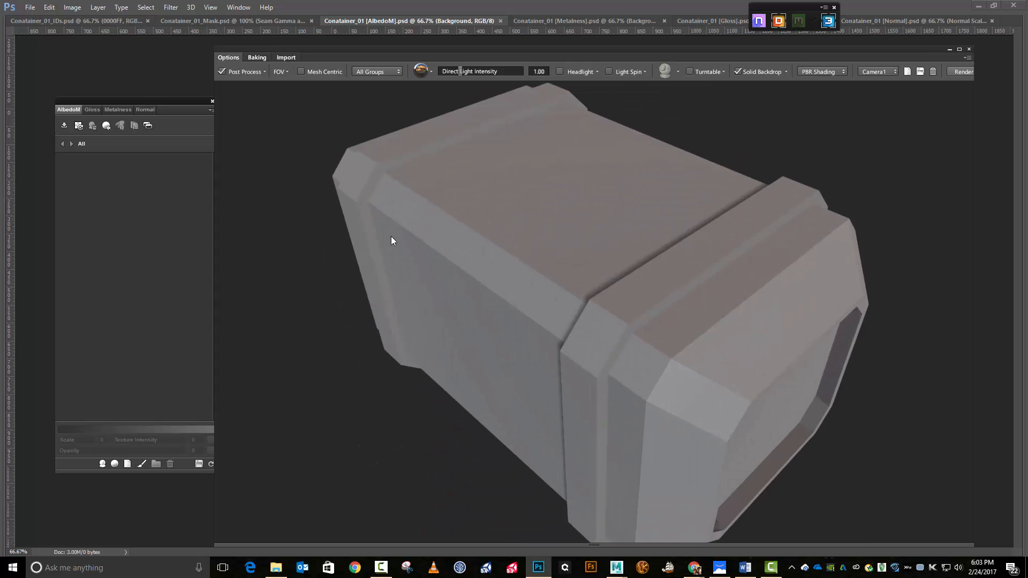
right_drag(391, 237, 461, 181)
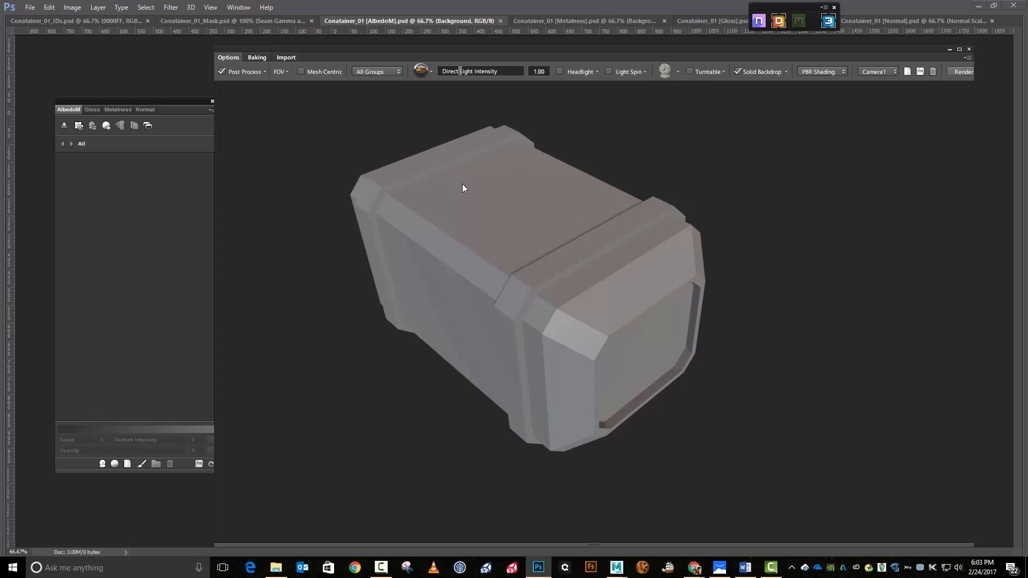
middle_drag(461, 184, 455, 214)
drag(454, 214, 502, 180)
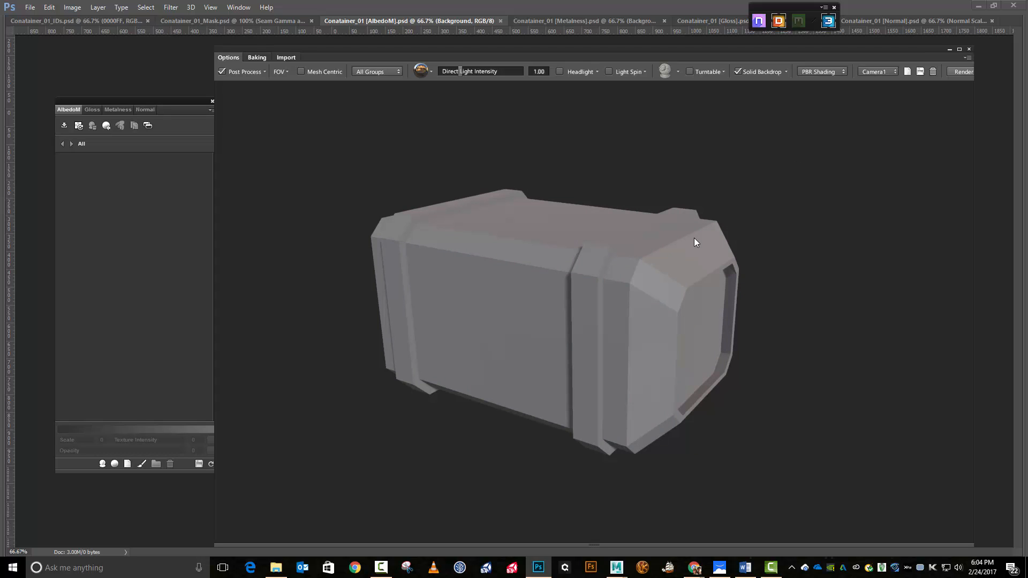
- Assign the Dried Rubber material from the Rubber category to the crate's yellow ID bands and edge frames
key(c)
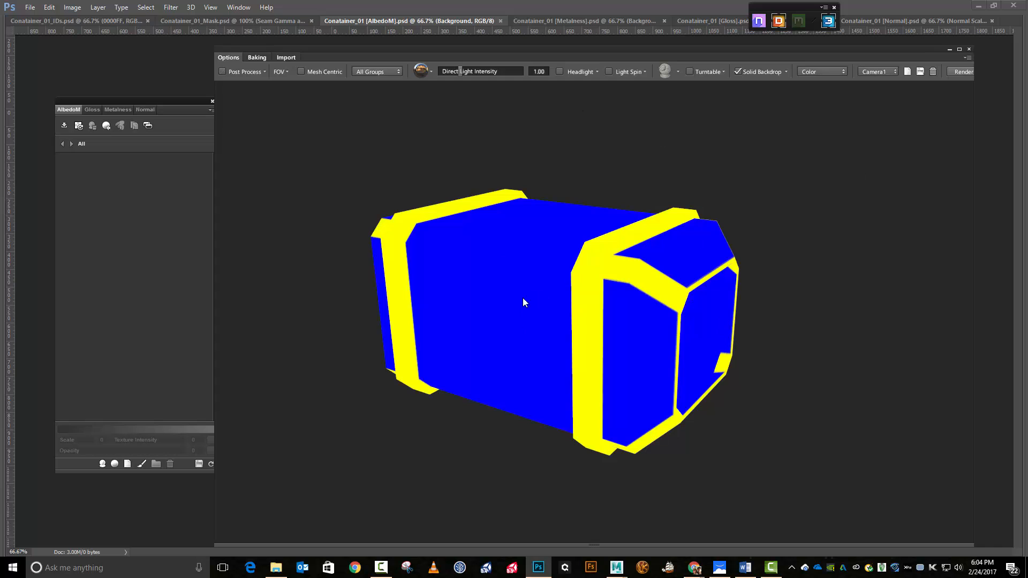
click(588, 268)
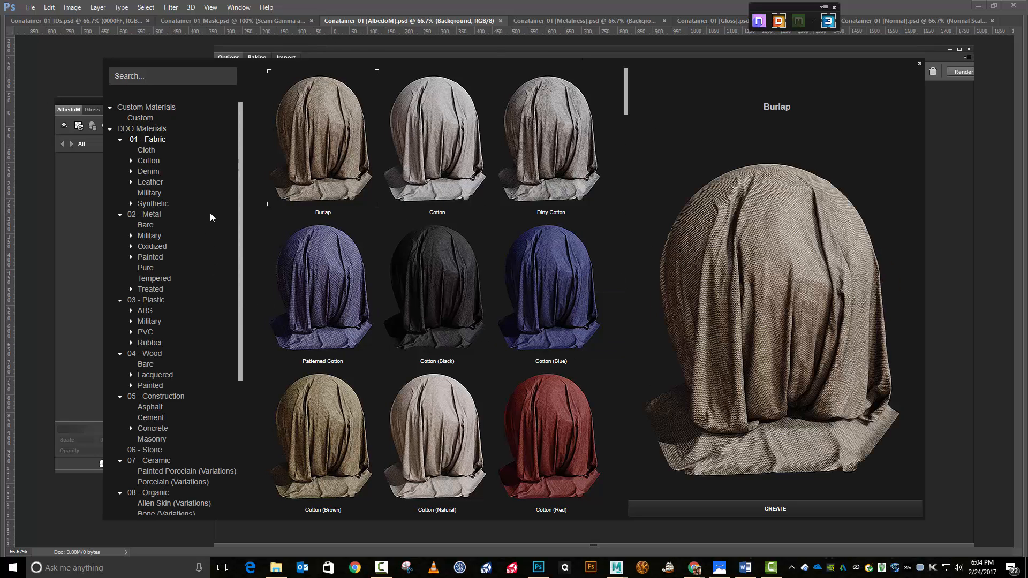
click(153, 343)
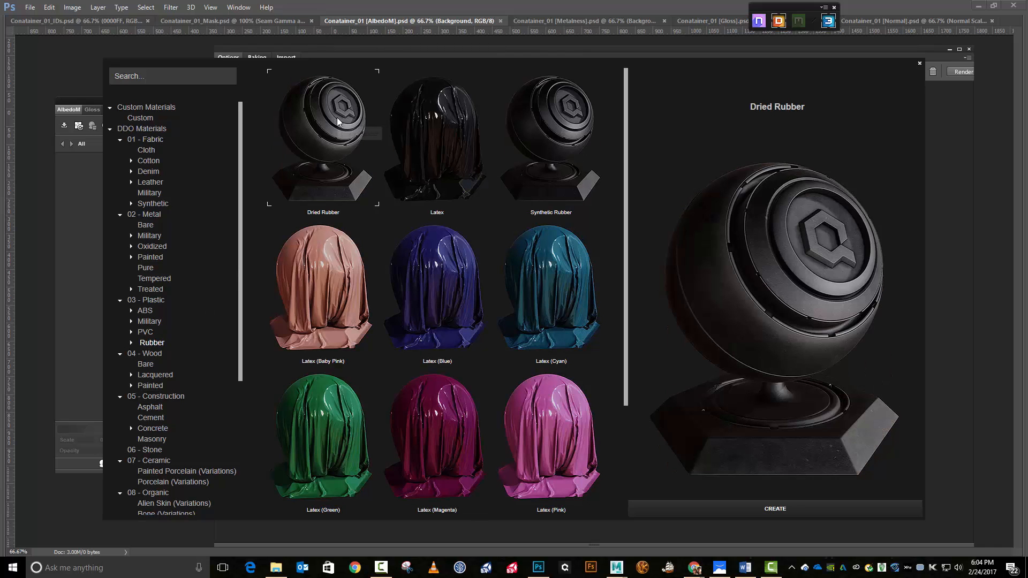
click(780, 512)
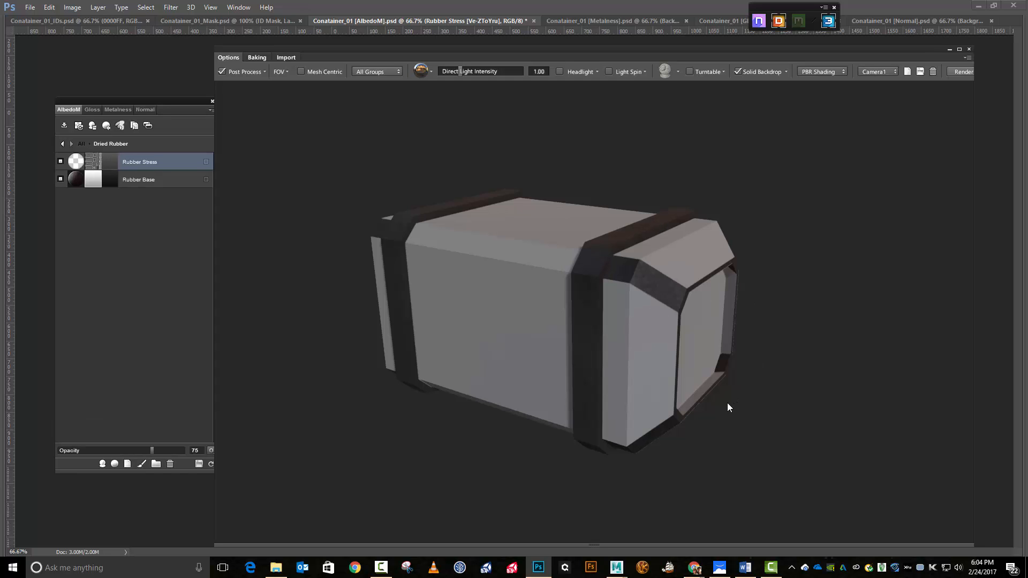
- Assign Eroded Painted Steel from the Painted metals to the crate's blue ID panels, adding it outside the Dried Rubber group
key(c)
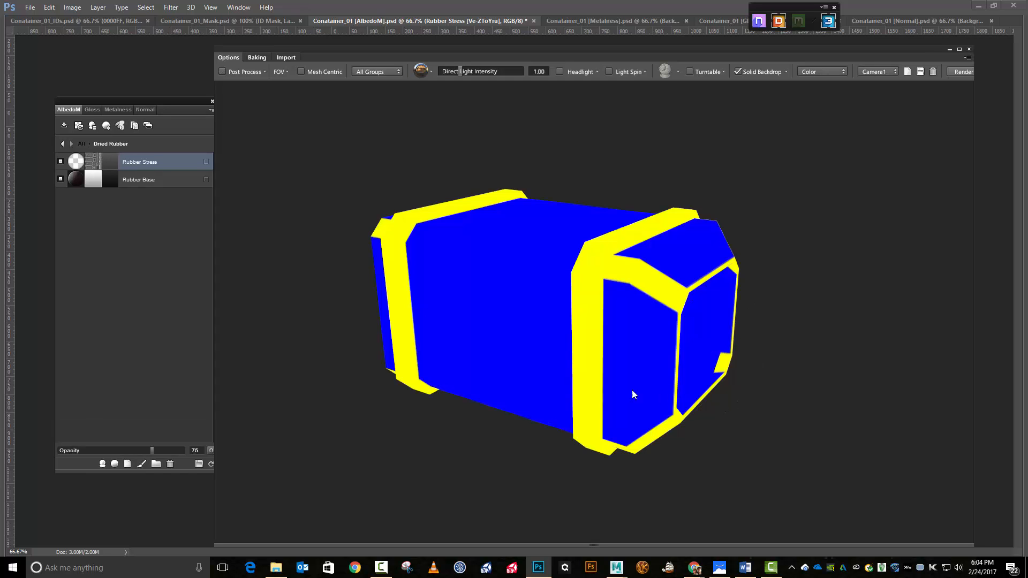
key(c)
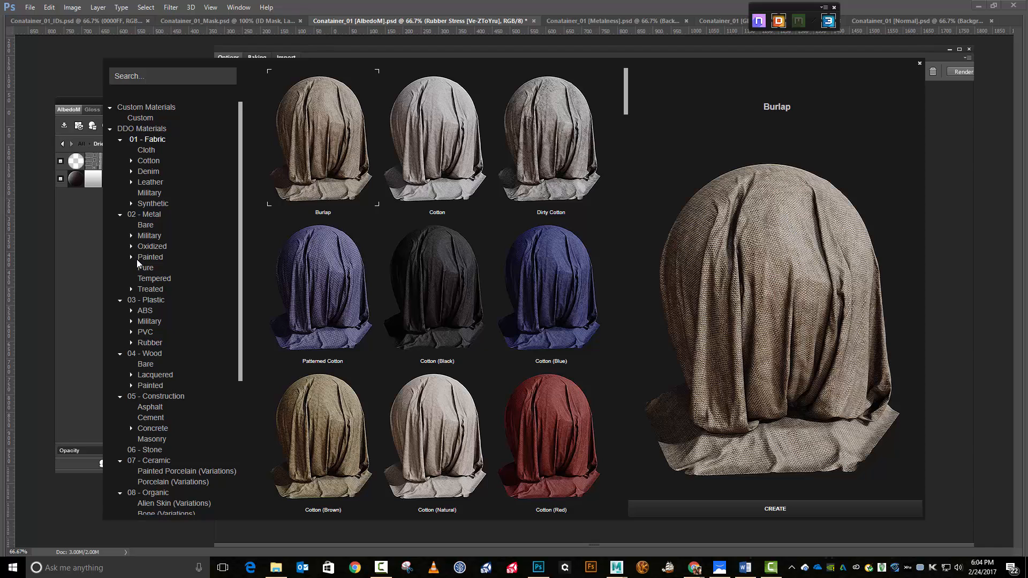
click(147, 279)
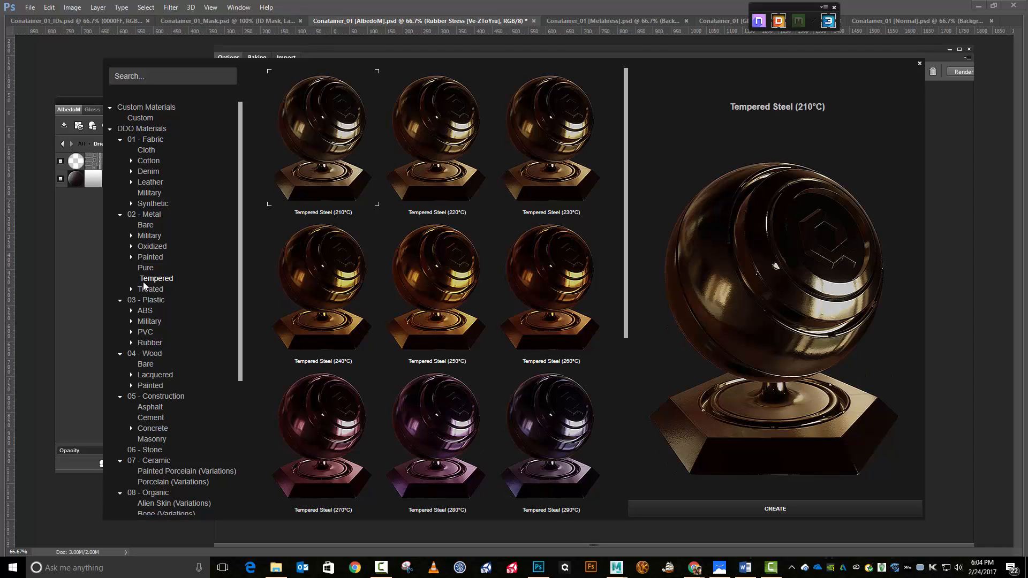
click(130, 257)
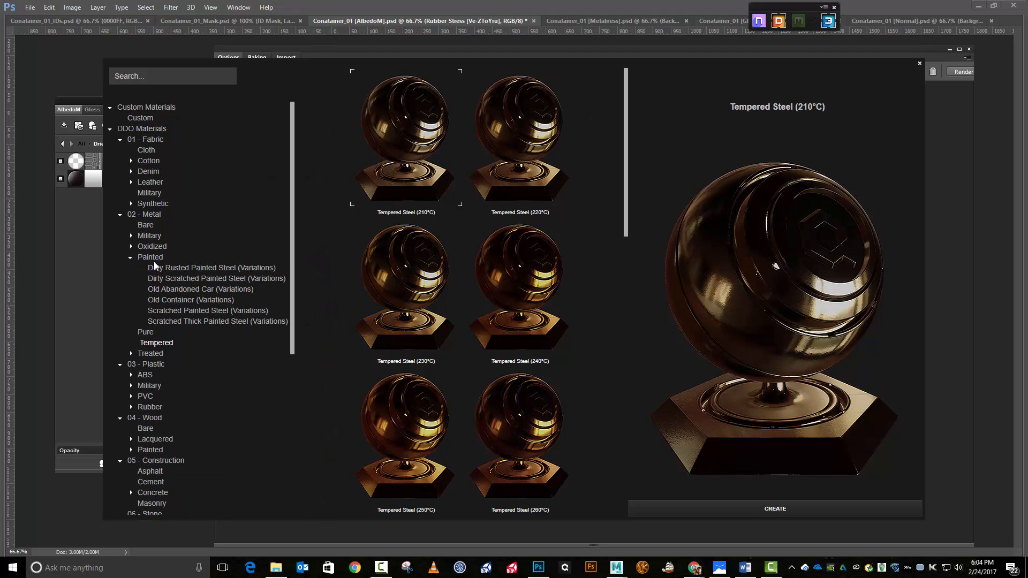
click(153, 259)
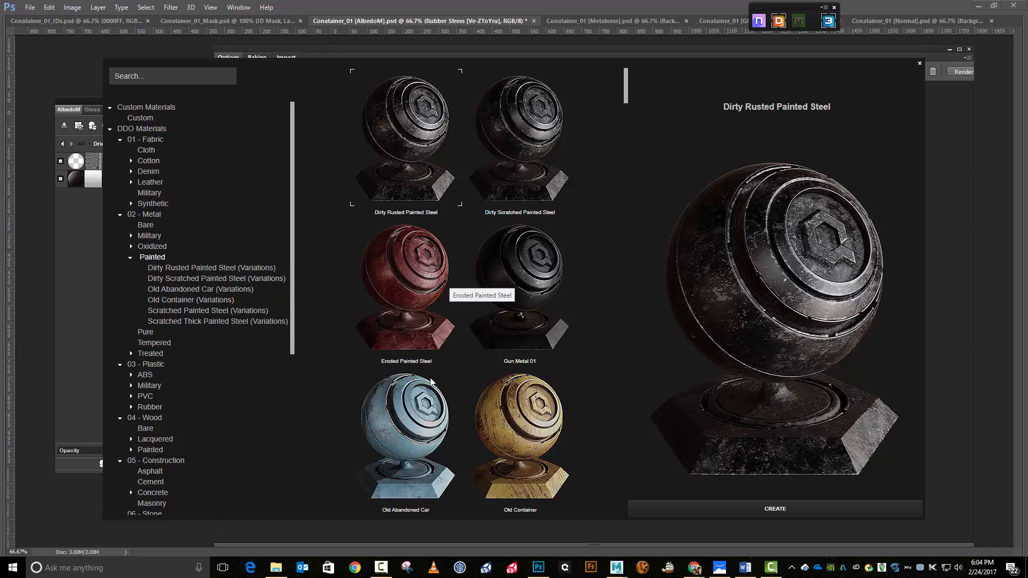
click(416, 399)
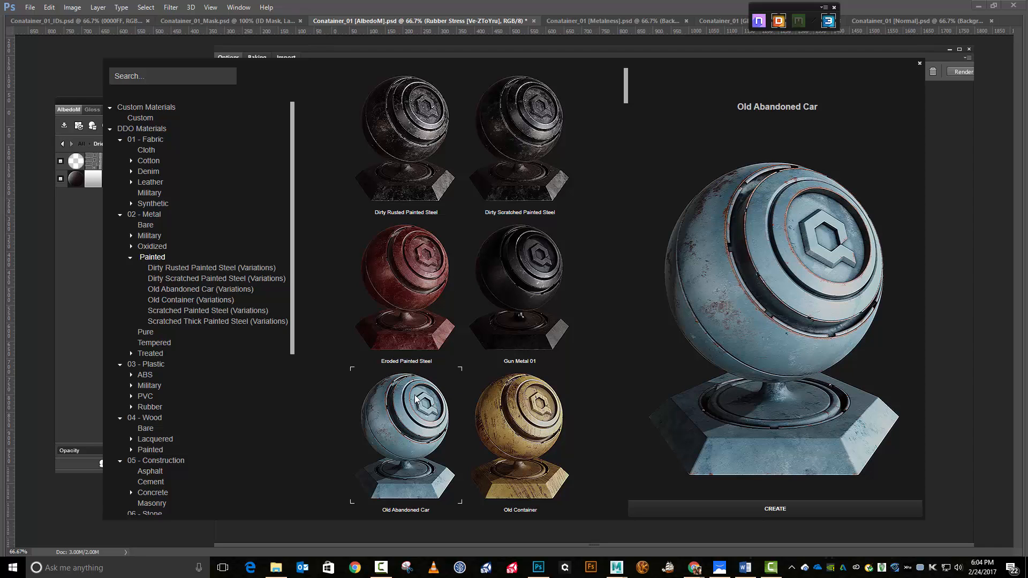
click(511, 278)
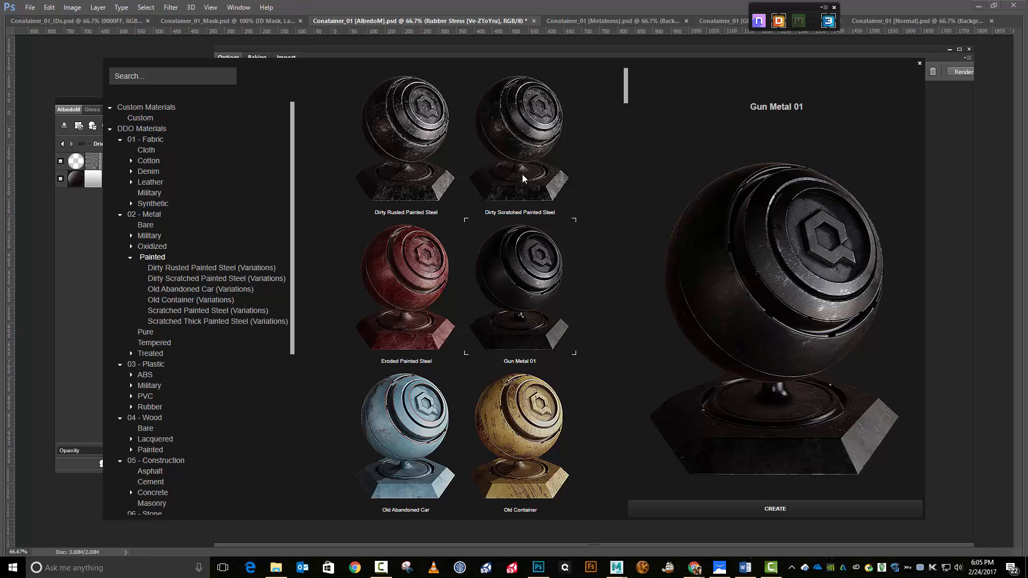
click(429, 275)
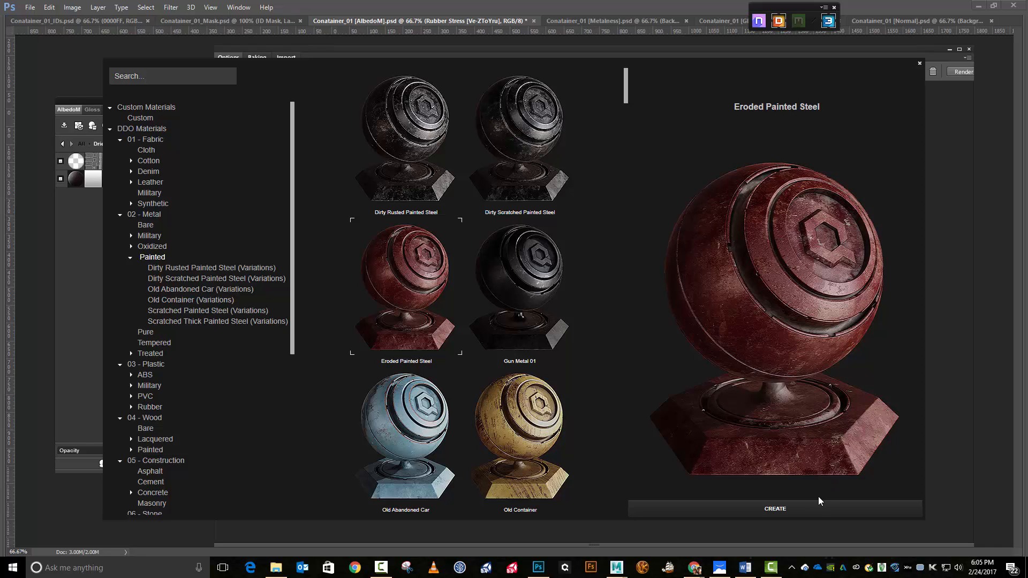
click(796, 507)
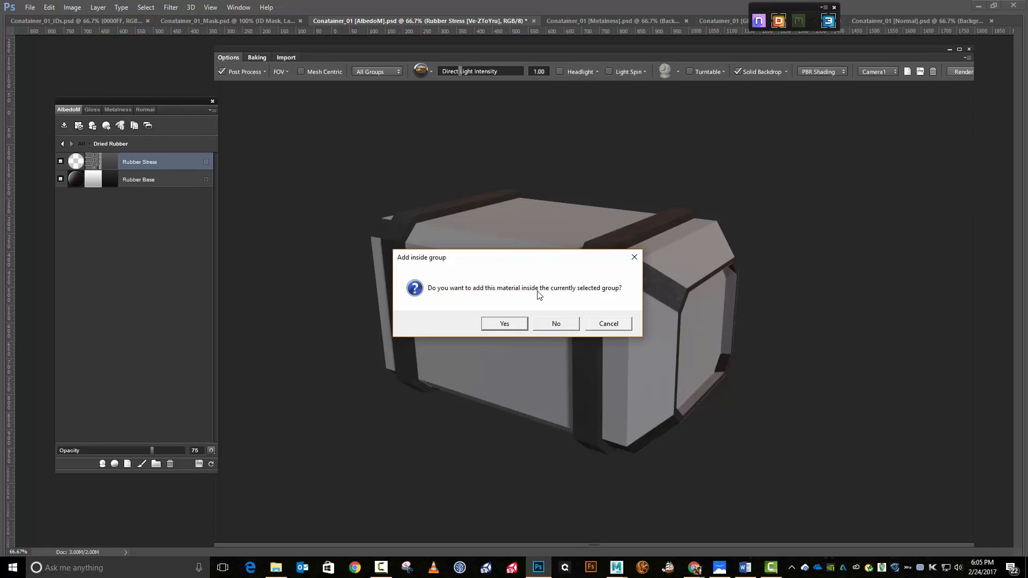
click(78, 181)
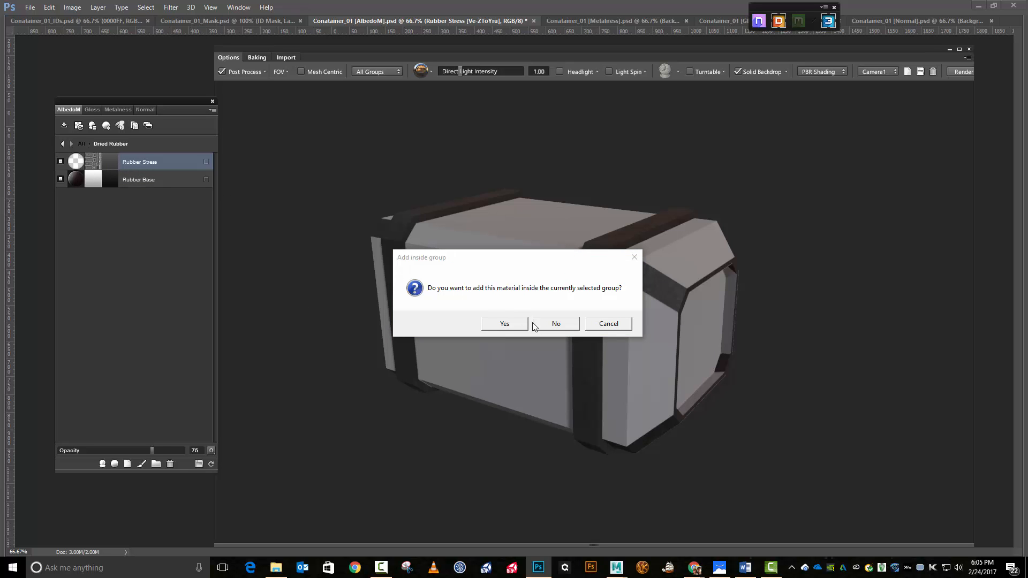
click(549, 328)
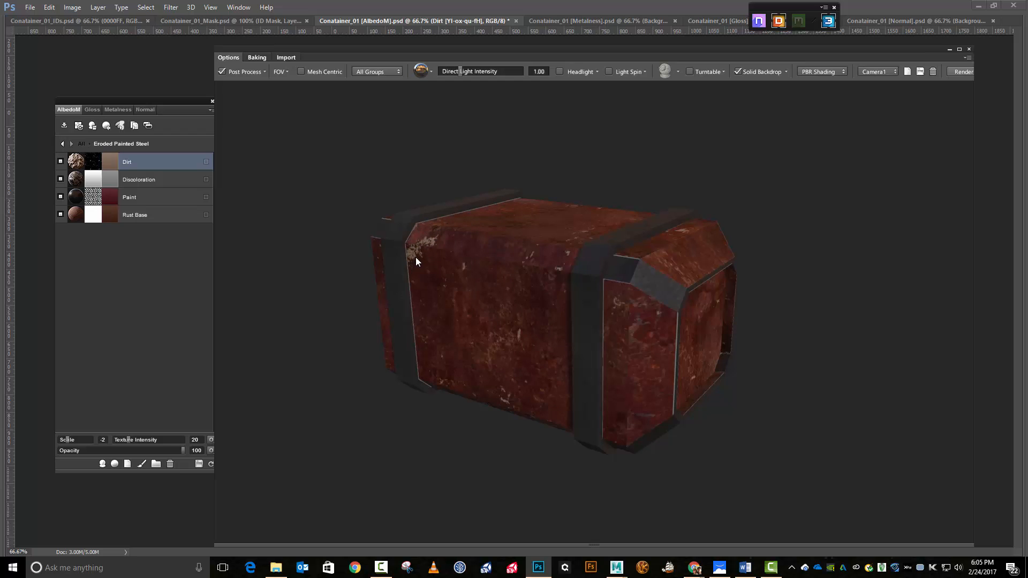
- Inspect the rubber bands and painted steel panels on the crate from several angles and under different lighting
drag(713, 297, 661, 237)
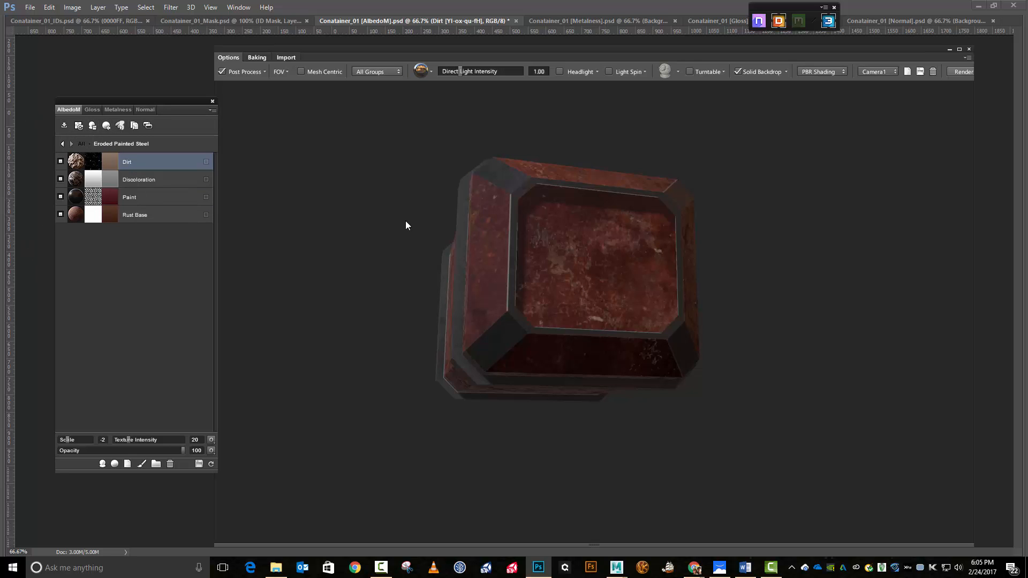
drag(406, 225, 480, 306)
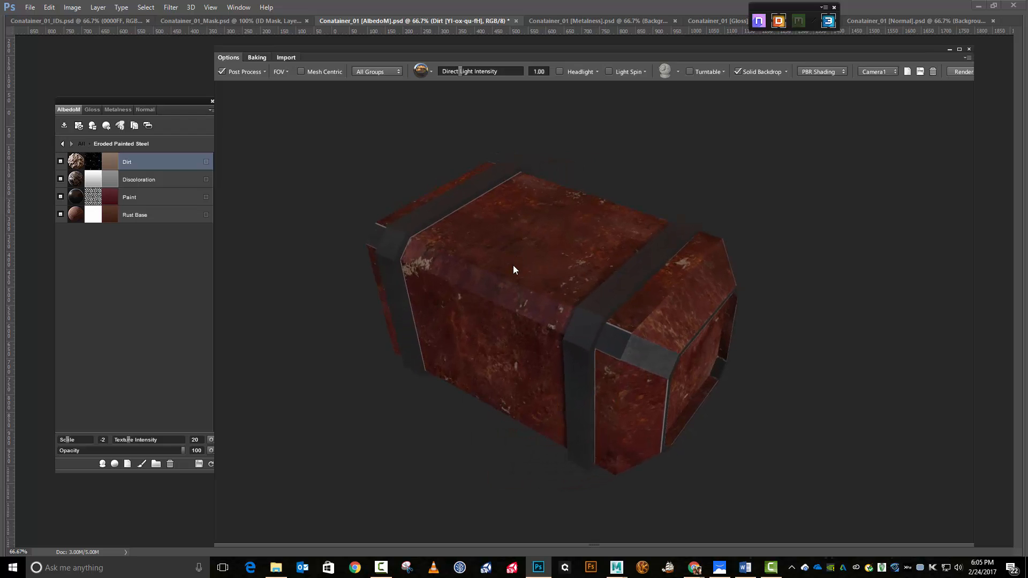
drag(513, 266, 762, 302)
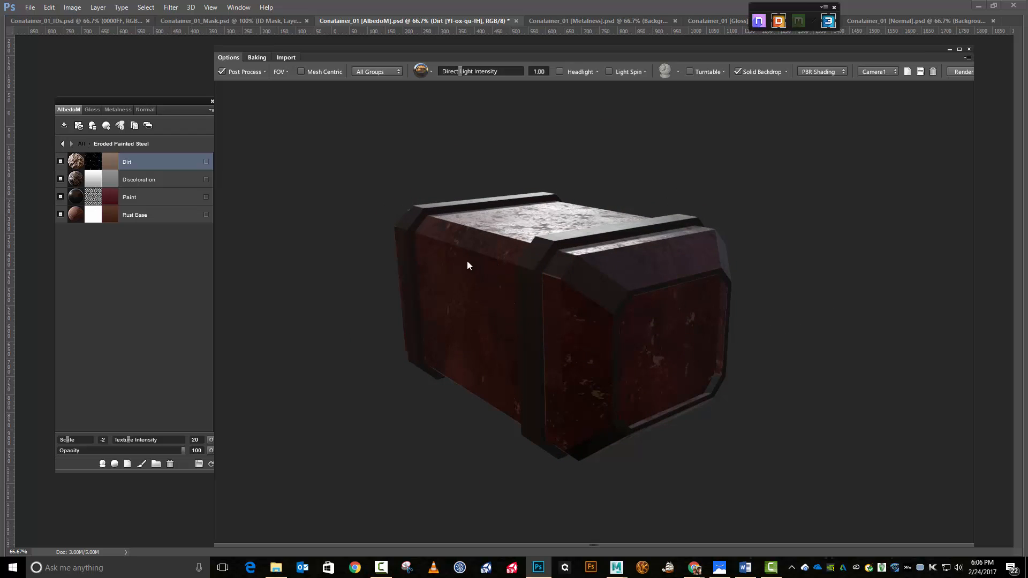